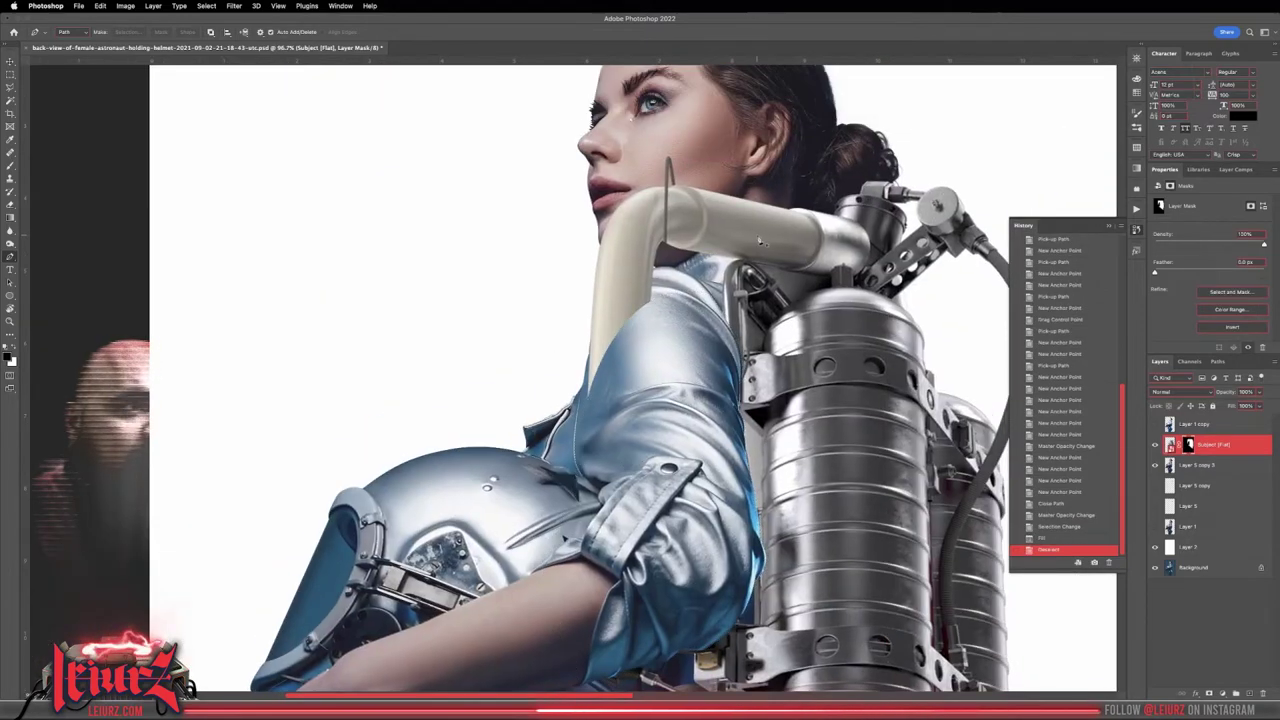
Step: Extend the pen path along the edge of the cream hose crossing the neck
{"action": "left_click", "coordinate": [785, 268]}
{"action": "left_click", "coordinate": [815, 250]}
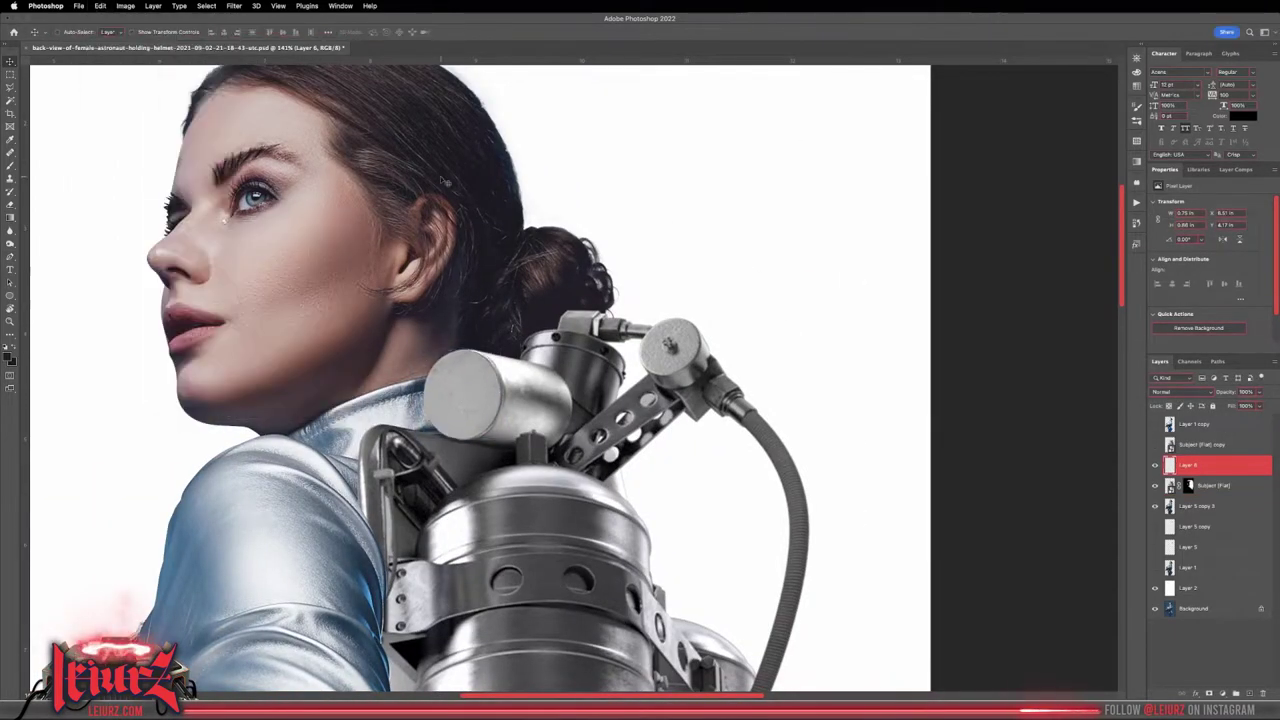
Step: Add a Hue/Saturation adjustment with lowered Lightness, hidden behind an inverted black mask
{"action": "key", "text": "z"}
{"action": "key", "text": "ctrl+0"}
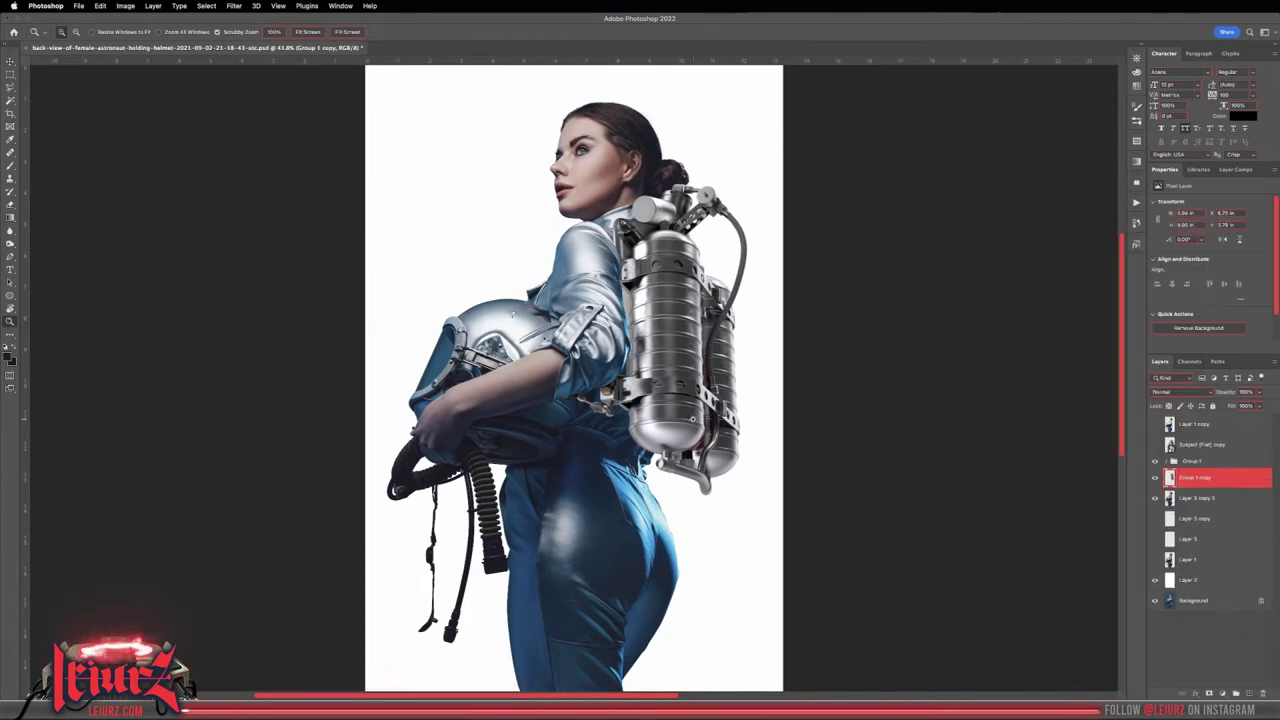
{"action": "left_click", "coordinate": [1222, 693]}
{"action": "left_click", "coordinate": [1228, 545]}
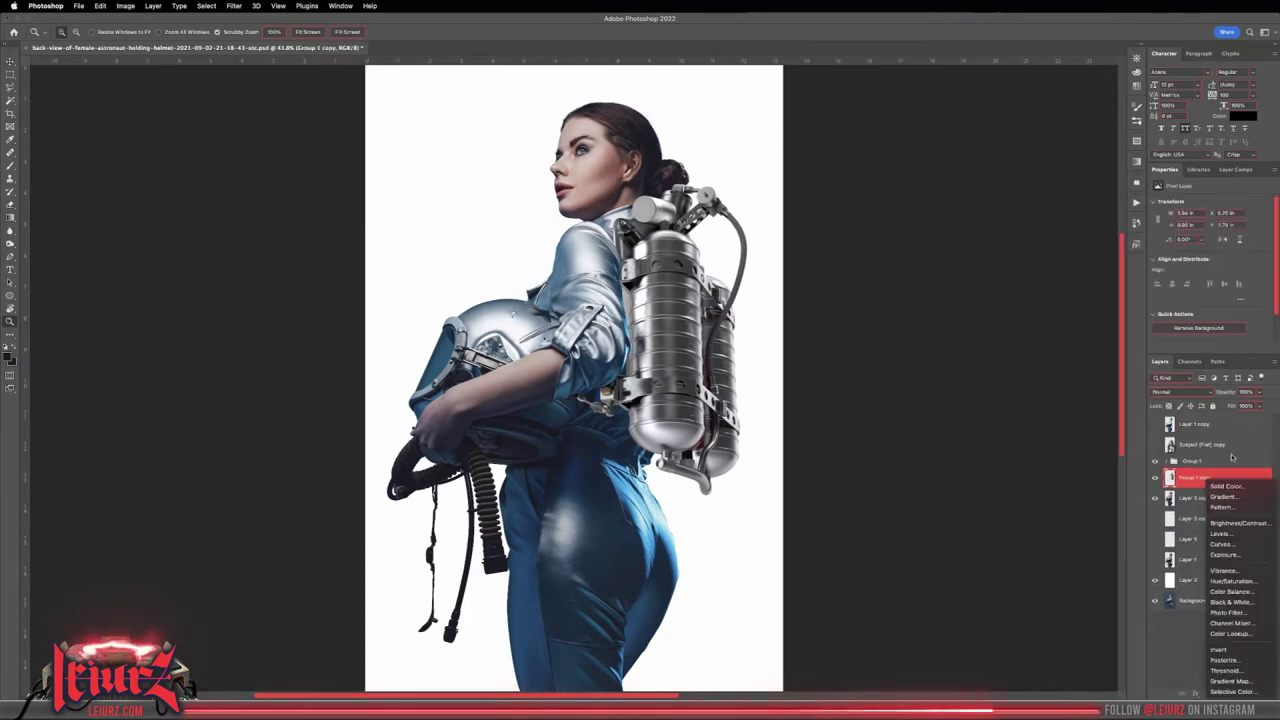
{"action": "left_click_drag", "start_coordinate": [1198, 227], "coordinate": [1191, 229]}
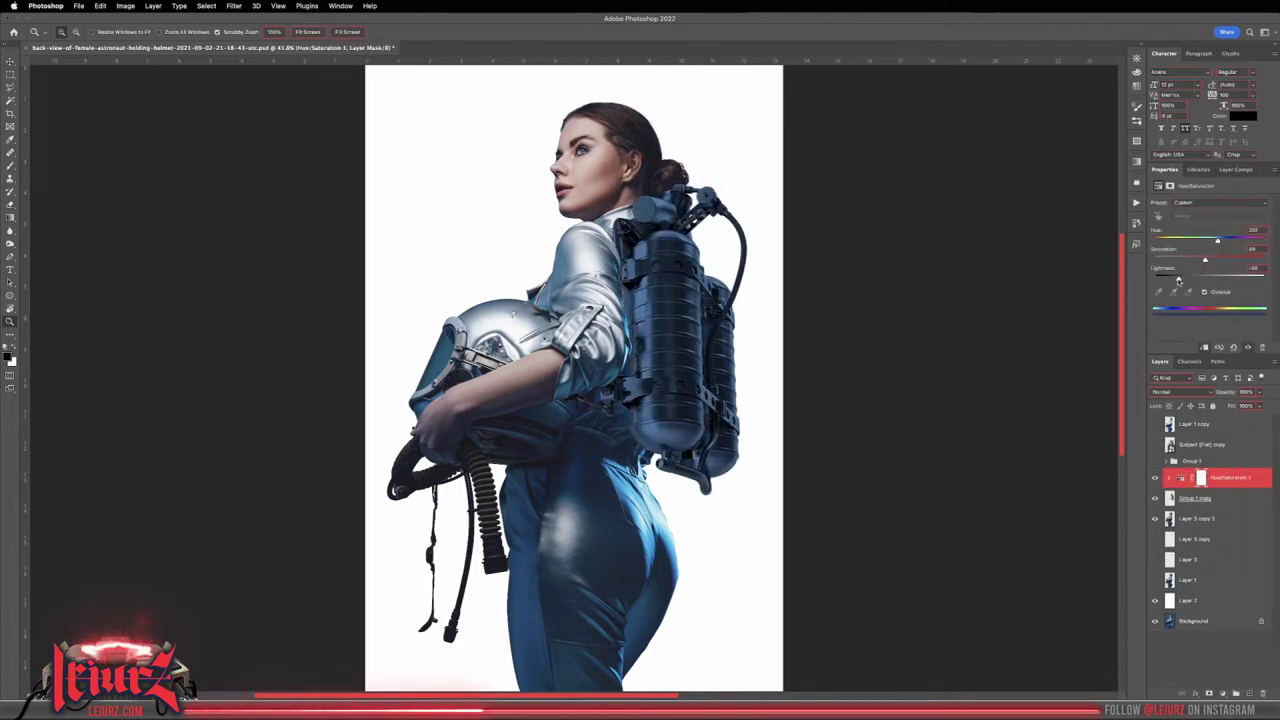
{"action": "left_click", "coordinate": [1200, 478]}
Step: Paint white on the mask to bring the darkening back onto the oxygen tanks
{"action": "key", "text": "b"}
{"action": "key", "text": "x"}
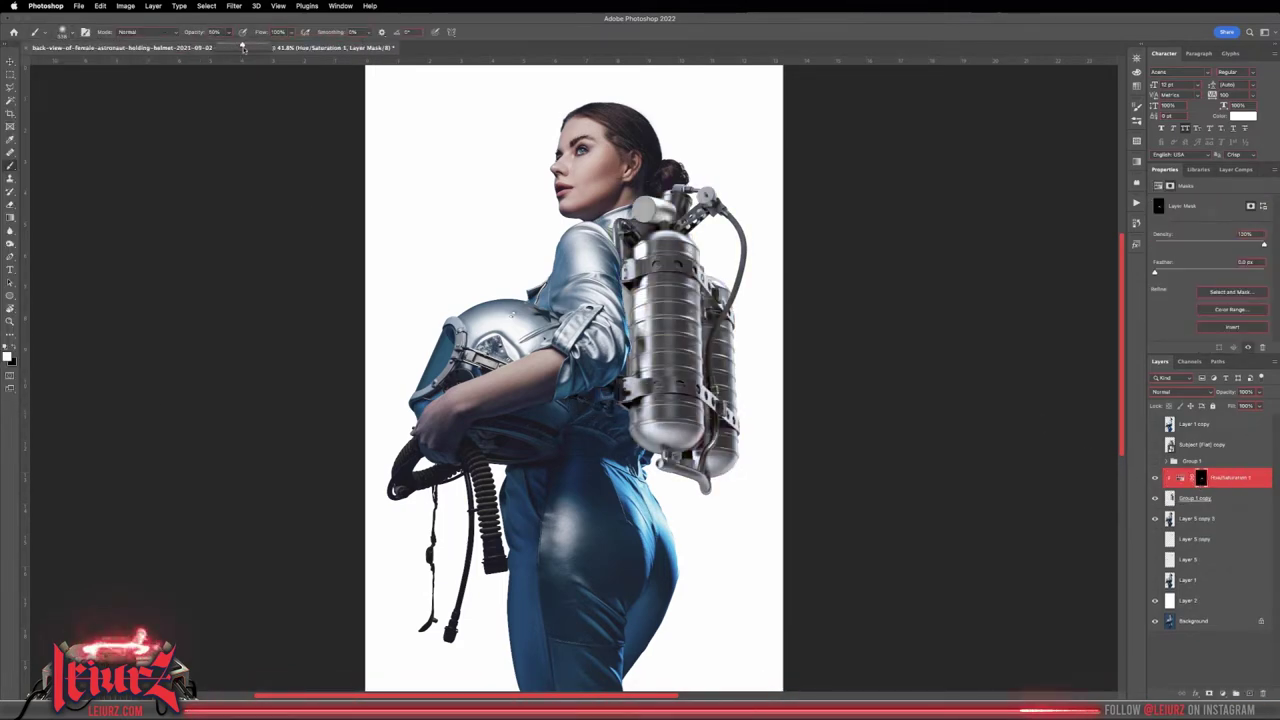
{"action": "left_click_drag", "start_coordinate": [690, 470], "coordinate": [635, 250]}
{"action": "scroll", "coordinate": [640, 300], "scroll_direction": "down", "scroll_amount": 1}
{"action": "mouse_move", "coordinate": [665, 180]}
{"action": "left_mouse_down"}
{"action": "mouse_move", "coordinate": [655, 300]}
{"action": "mouse_move", "coordinate": [710, 380]}
{"action": "left_mouse_up"}
{"action": "left_click_drag", "start_coordinate": [706, 278], "coordinate": [712, 435]}
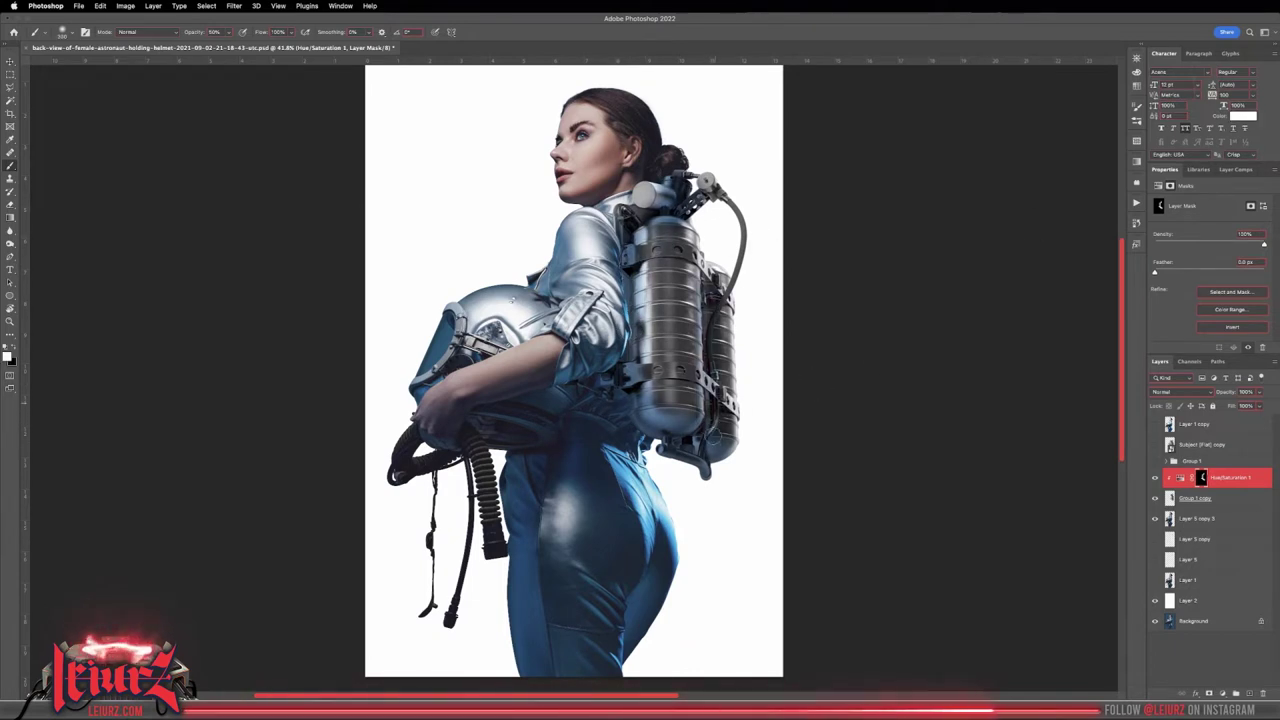
{"action": "key", "text": "x"}
{"action": "scroll", "coordinate": [750, 300], "scroll_direction": "up", "scroll_amount": 3}
{"action": "scroll", "coordinate": [778, 240], "scroll_direction": "up", "scroll_amount": 1}
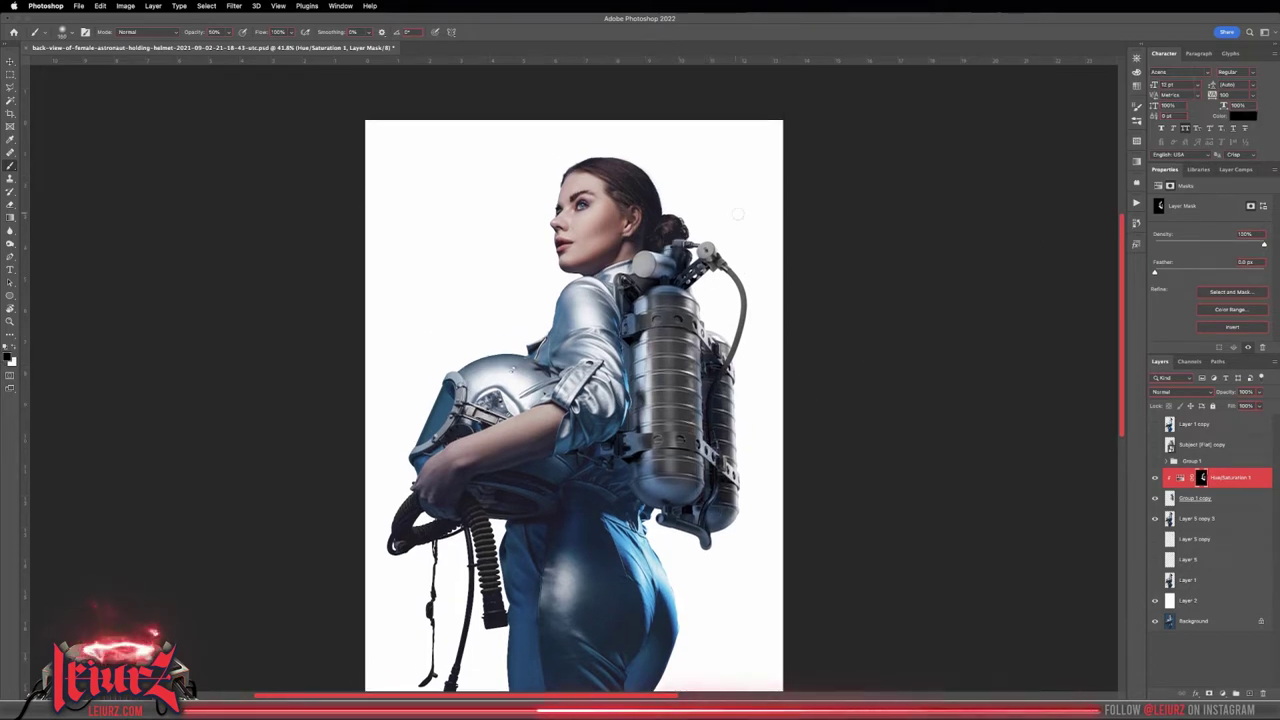
Step: Add a colorized blue Hue/Saturation adjustment and invert its mask to hide it
{"action": "left_click_drag", "start_coordinate": [1210, 261], "coordinate": [1243, 261]}
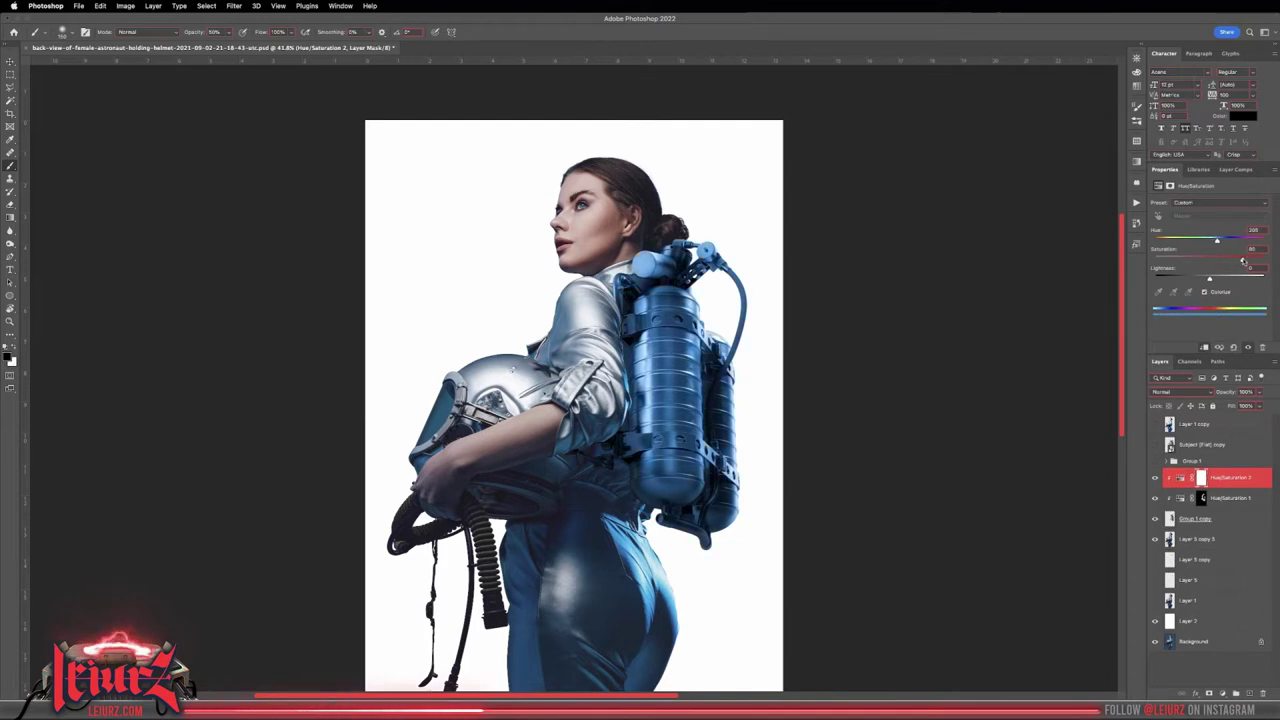
{"action": "key", "text": "ctrl+i"}
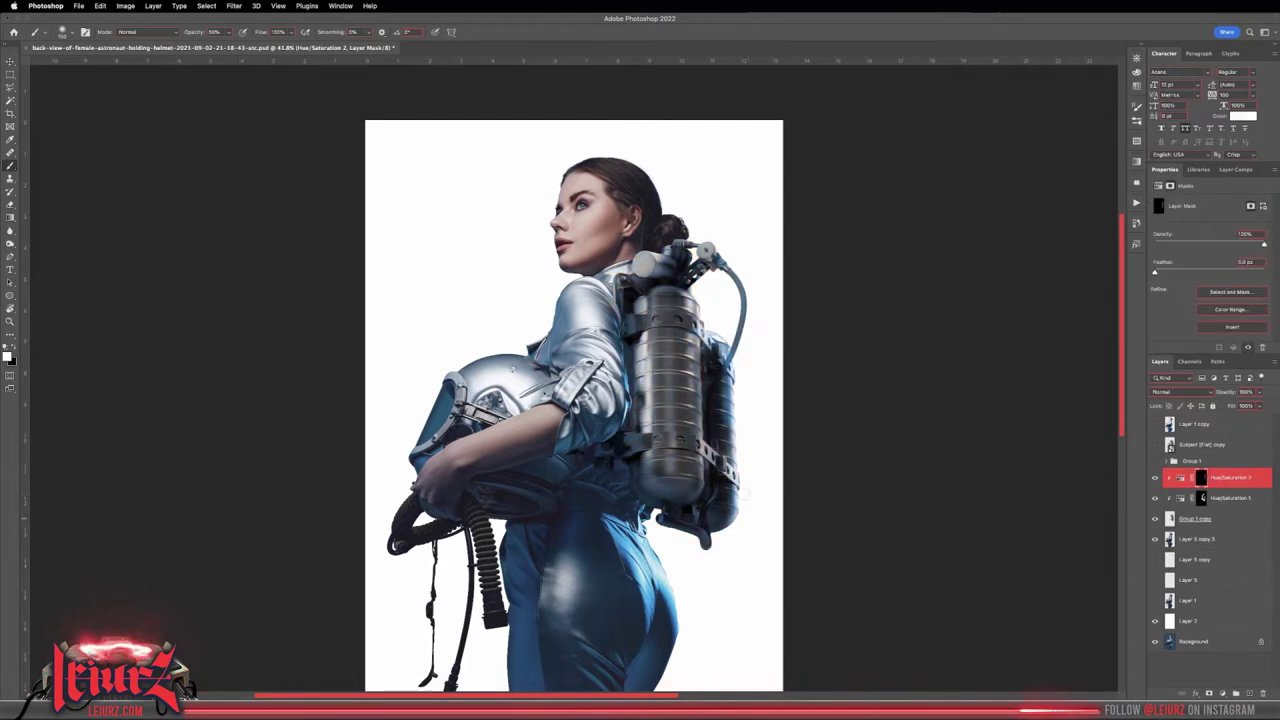
{"action": "left_click_drag", "start_coordinate": [510, 462], "coordinate": [473, 506]}
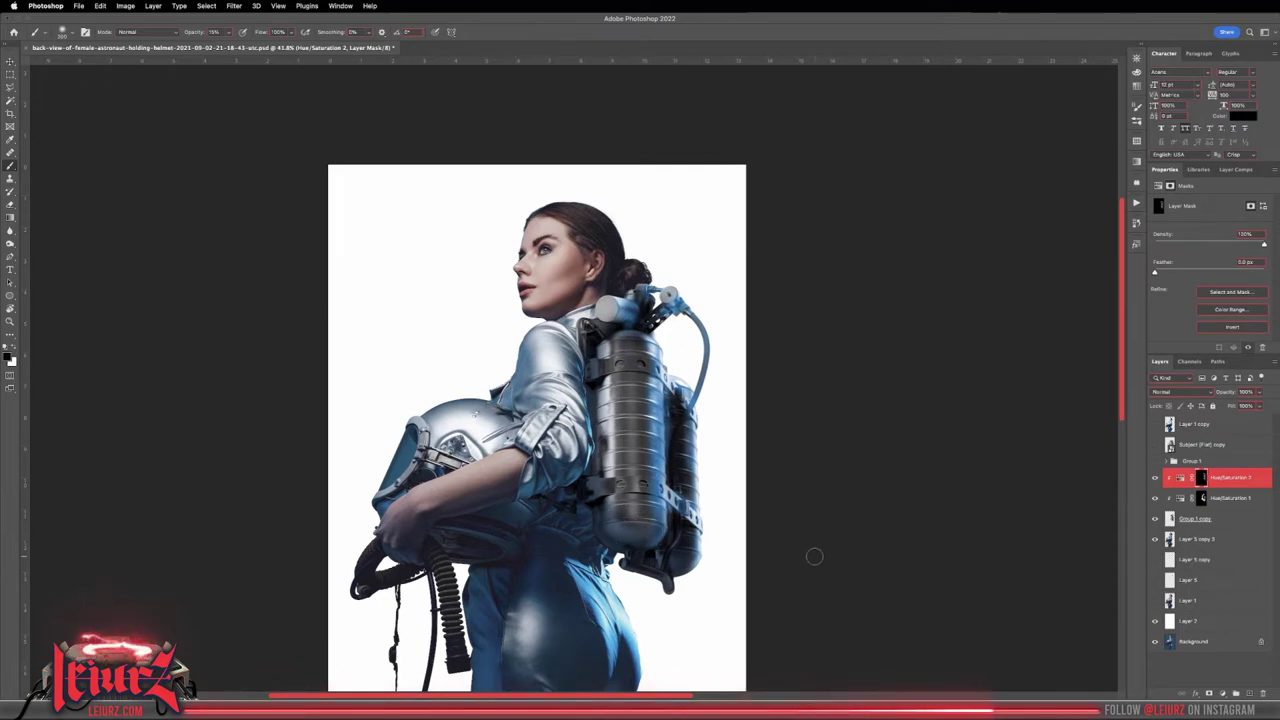
Step: Add an inverted-mask Exposure layer set to Multiply, and copy it to the group's top
{"action": "left_click_drag", "start_coordinate": [1209, 228], "coordinate": [1188, 234]}
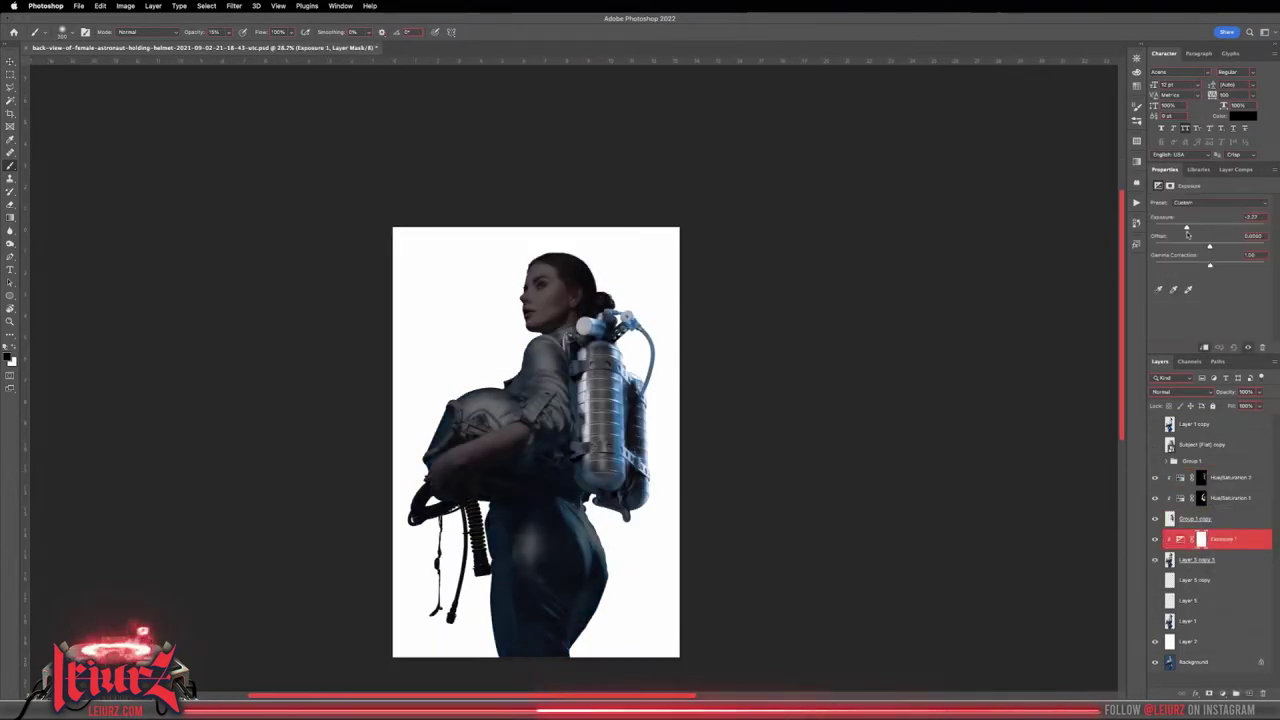
{"action": "key", "text": "ctrl+i"}
{"action": "scroll", "coordinate": [567, 475], "scroll_direction": "up", "scroll_amount": 5}
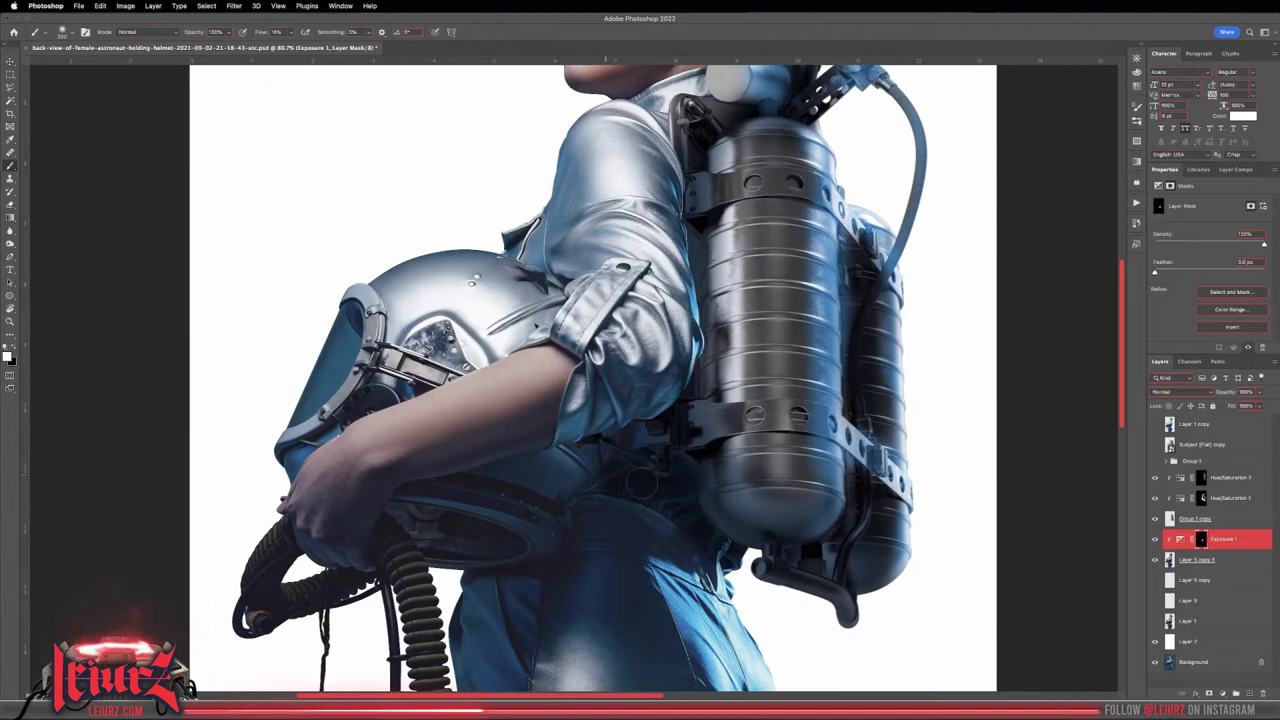
{"action": "scroll", "coordinate": [640, 483], "scroll_direction": "up", "scroll_amount": 2}
{"action": "key", "text": "alt+shift+m"}
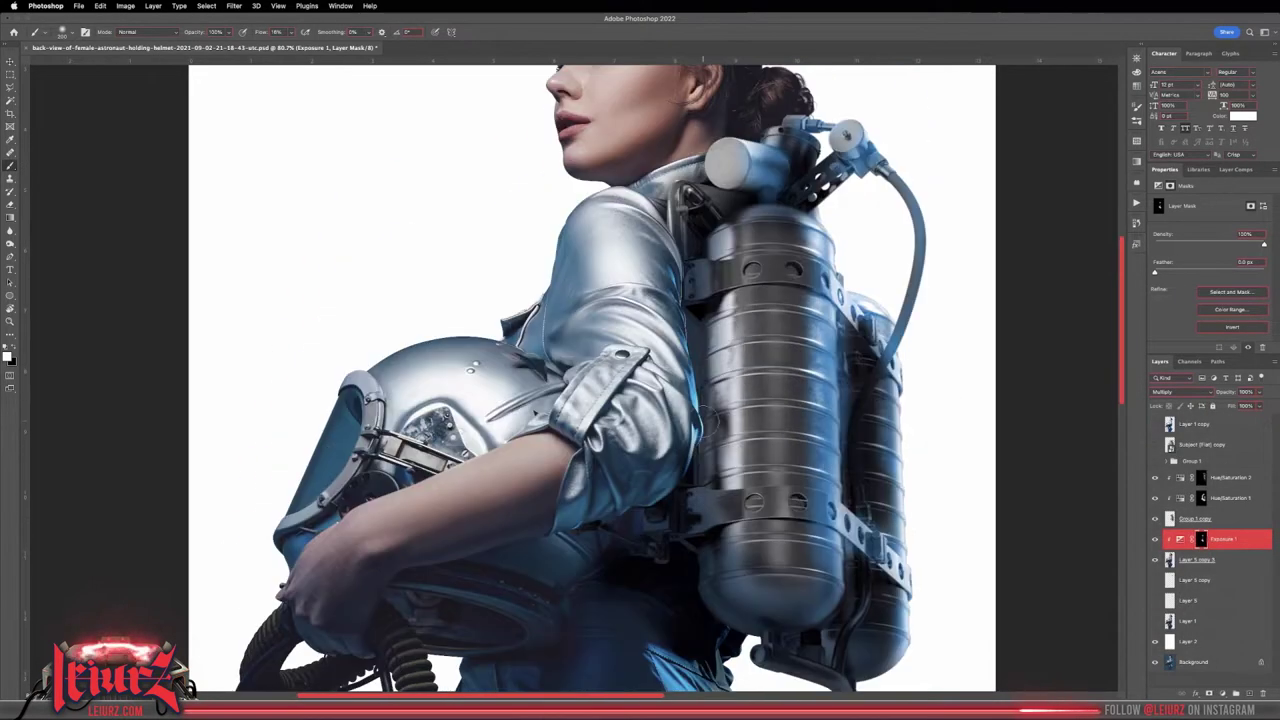
{"action": "left_click_drag", "start_coordinate": [1222, 539], "coordinate": [1222, 470]}
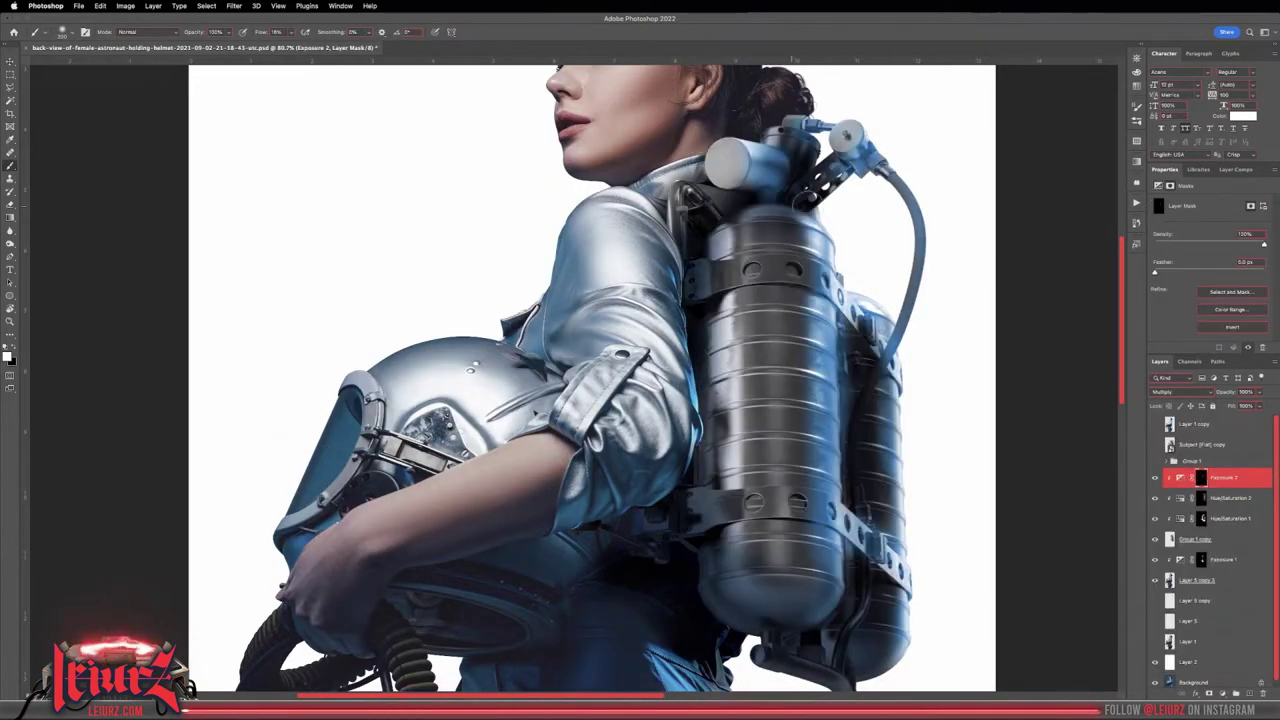
{"action": "scroll", "coordinate": [610, 543], "scroll_direction": "up", "scroll_amount": 3}
{"action": "scroll", "coordinate": [610, 543], "scroll_direction": "down", "scroll_amount": 5}
{"action": "scroll", "coordinate": [610, 543], "scroll_direction": "down", "scroll_amount": 5}
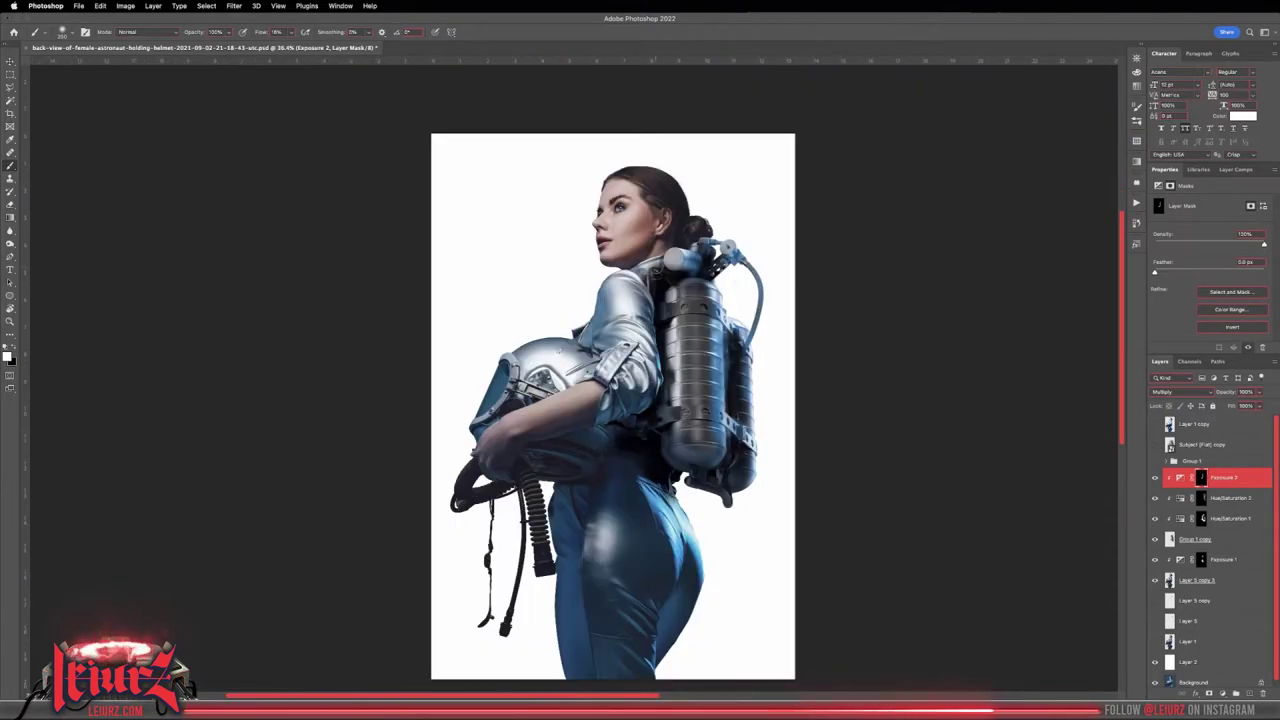
Step: Paint white on the Hue/Saturation 2 mask to tint the tank edges blue
{"action": "key", "text": "alt+bracketleft"}
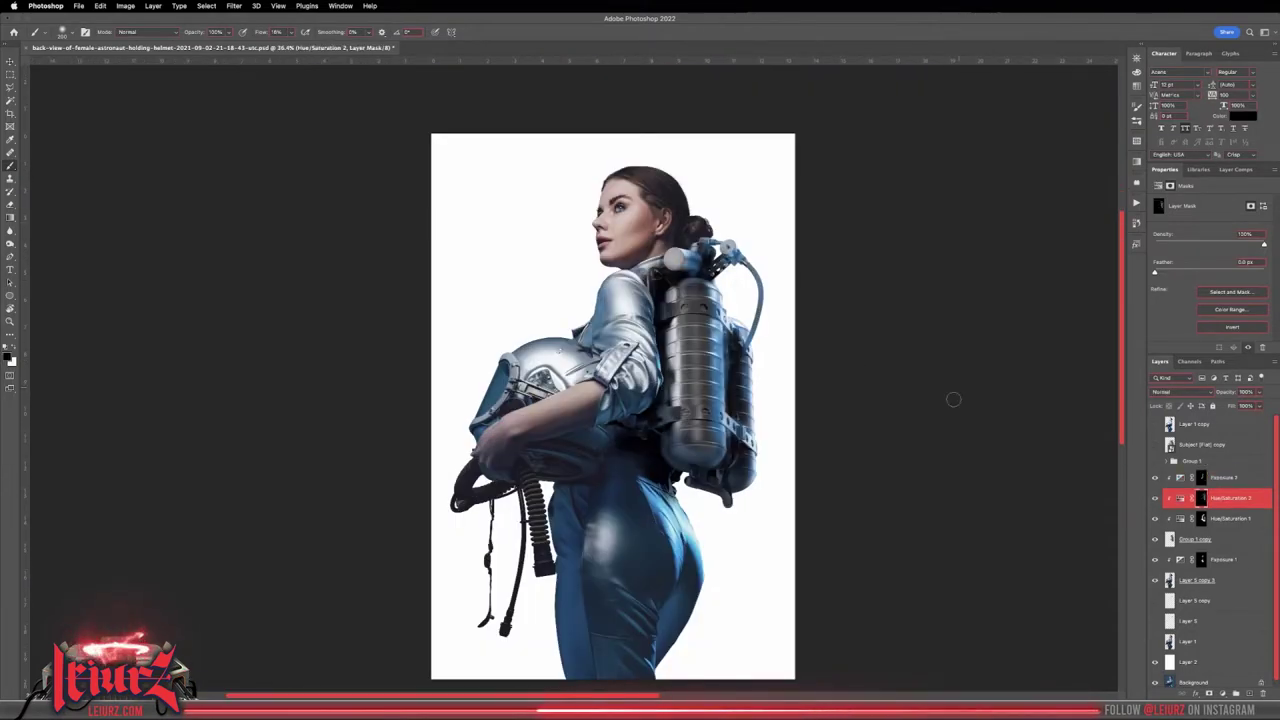
{"action": "scroll", "coordinate": [780, 337], "scroll_direction": "up", "scroll_amount": 3}
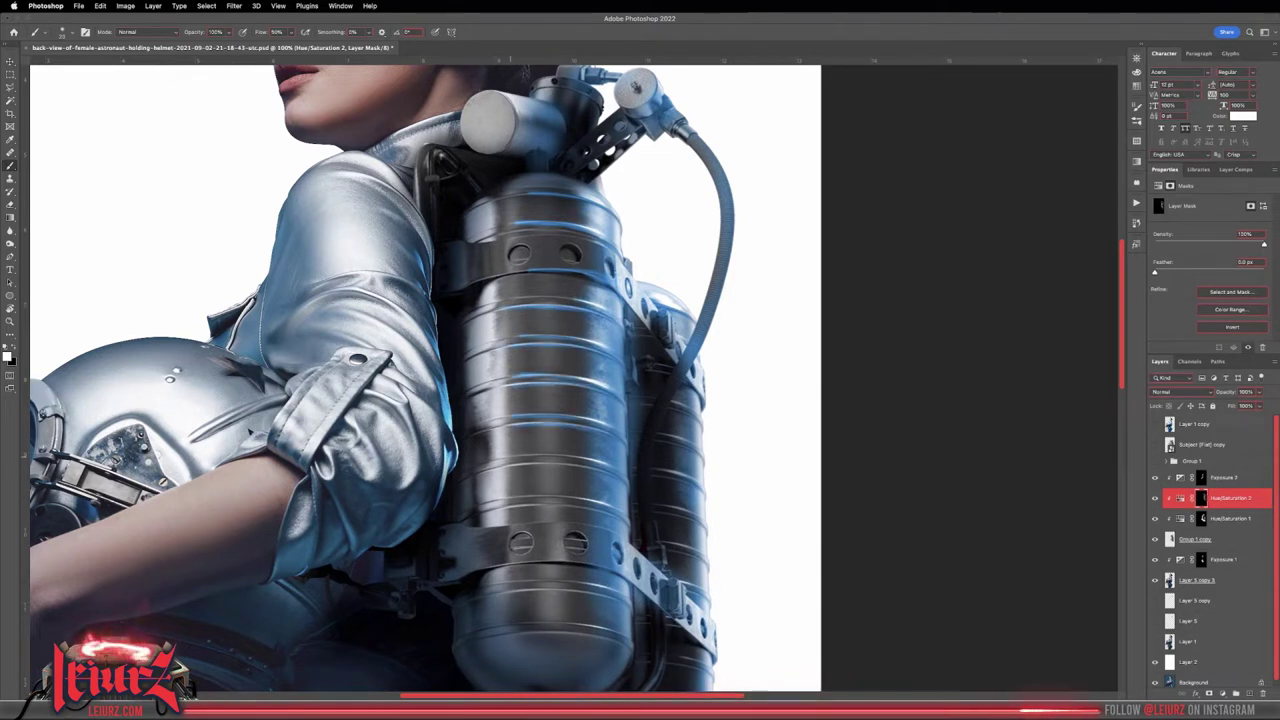
{"action": "scroll", "coordinate": [420, 380], "scroll_direction": "up", "scroll_amount": 1}
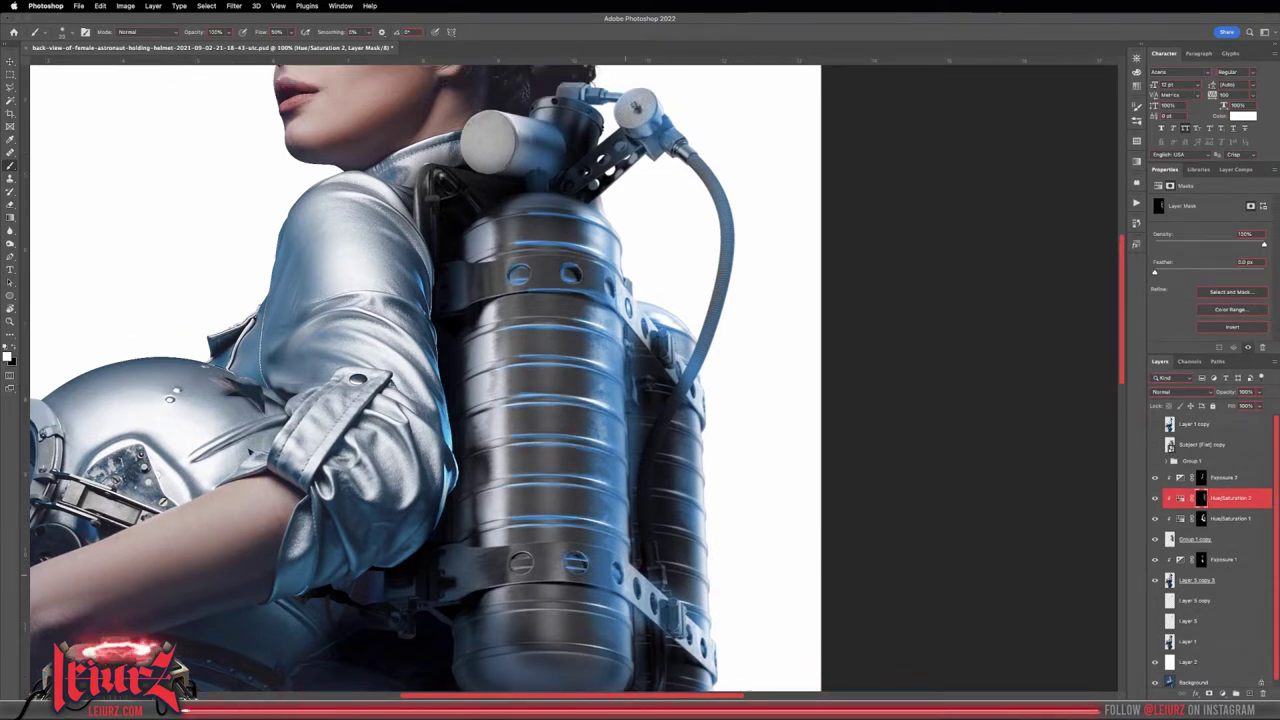
{"action": "scroll", "coordinate": [380, 375], "scroll_direction": "down", "scroll_amount": 1}
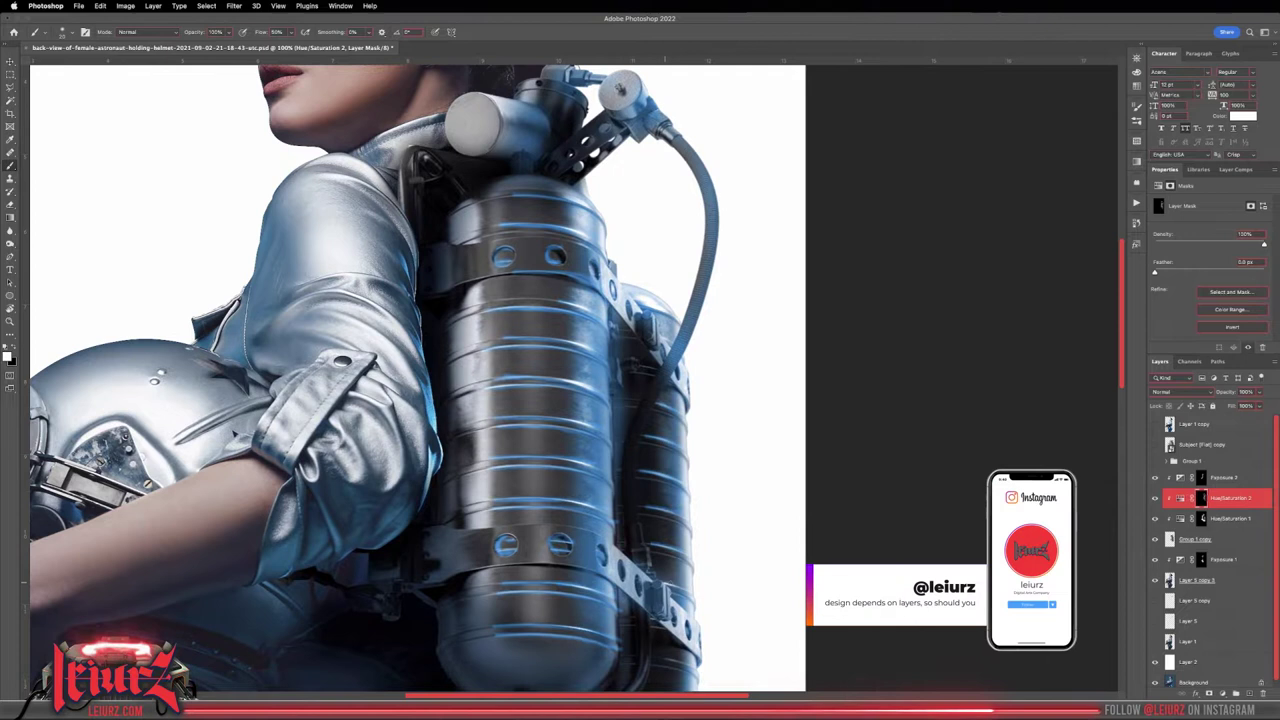
{"action": "left_click", "coordinate": [62, 31]}
{"action": "key", "text": "x"}
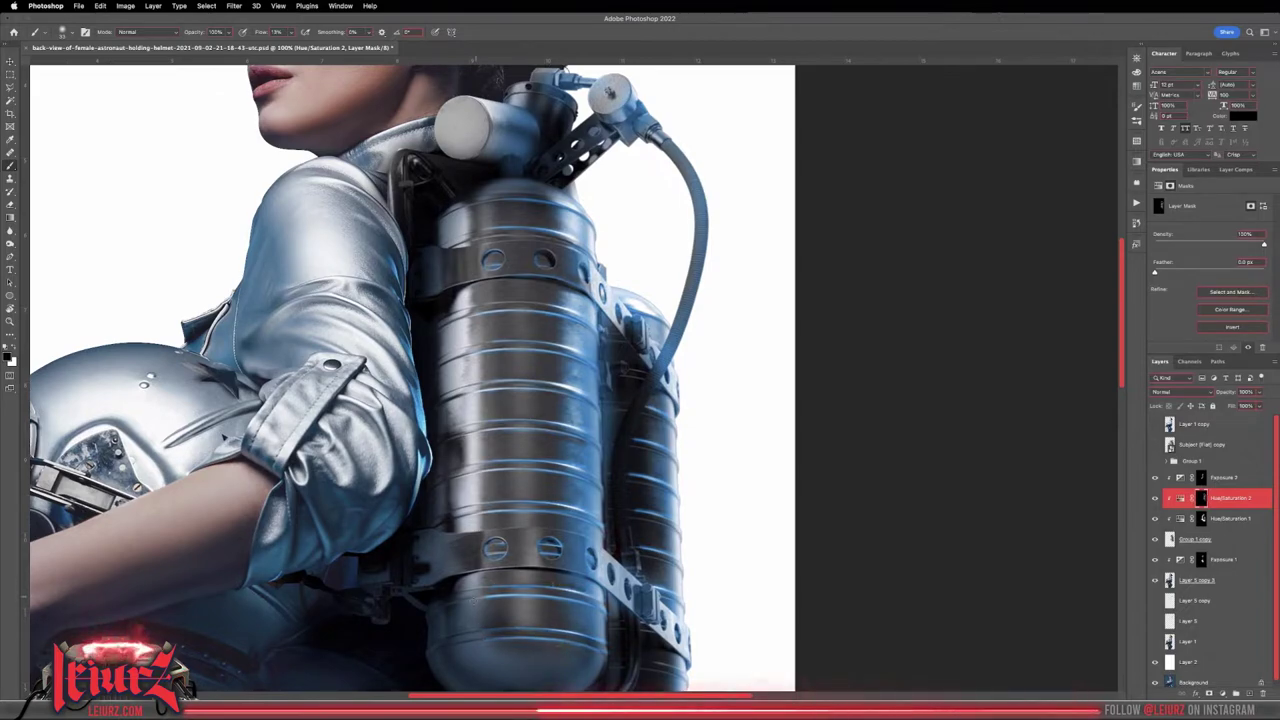
{"action": "scroll", "coordinate": [538, 521], "scroll_direction": "up", "scroll_amount": 1}
{"action": "key", "text": "ctrl+0"}
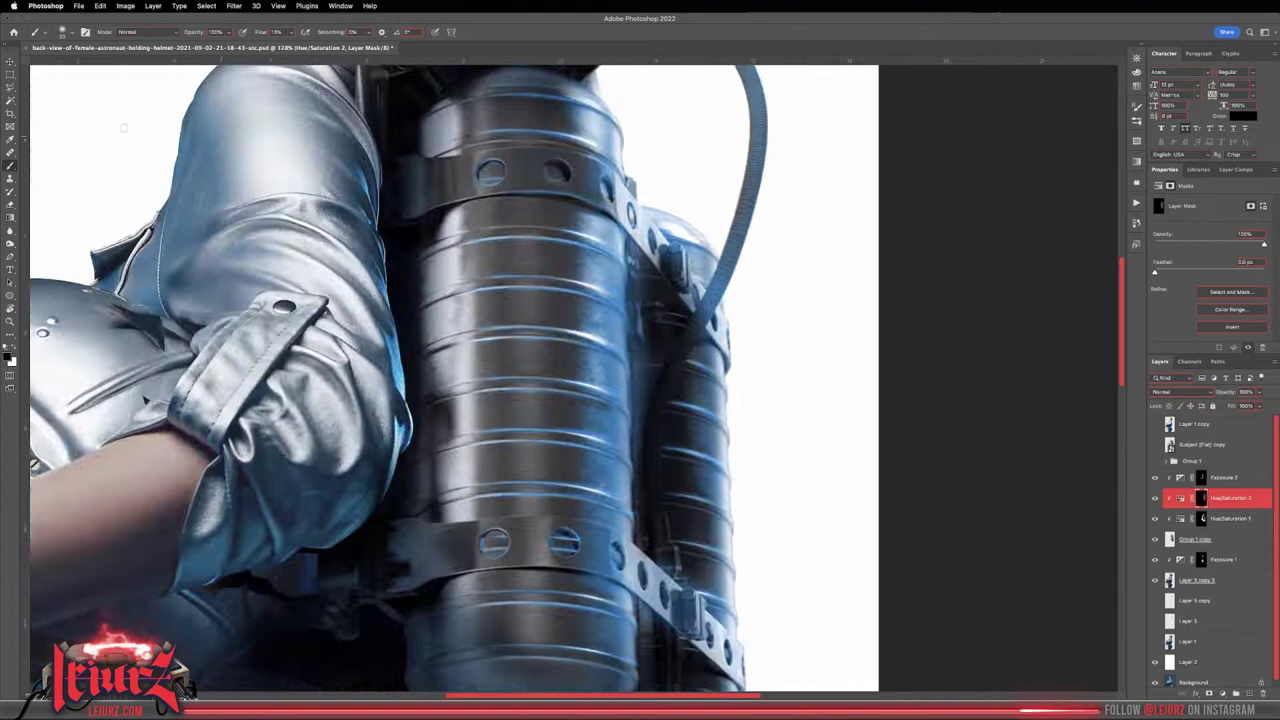
{"action": "scroll", "coordinate": [450, 375], "scroll_direction": "up", "scroll_amount": 3}
{"action": "scroll", "coordinate": [450, 375], "scroll_direction": "down", "scroll_amount": 4}
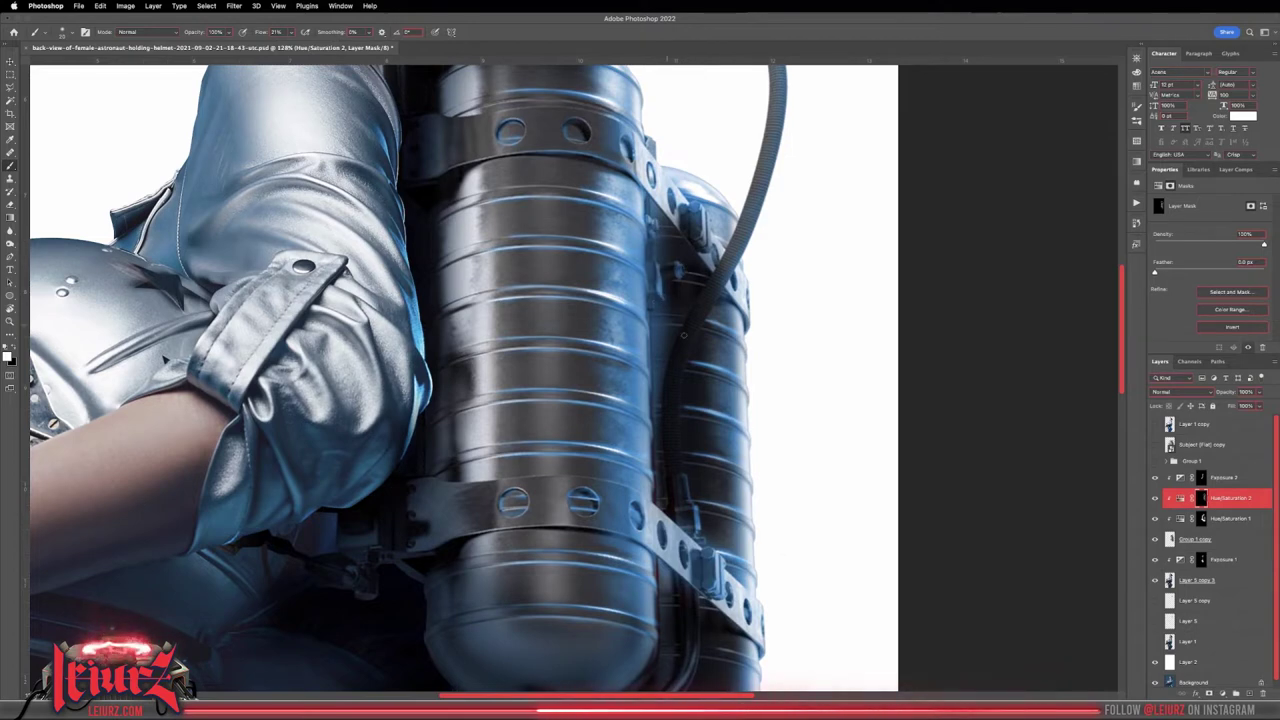
{"action": "scroll", "coordinate": [683, 335], "scroll_direction": "up", "scroll_amount": 4}
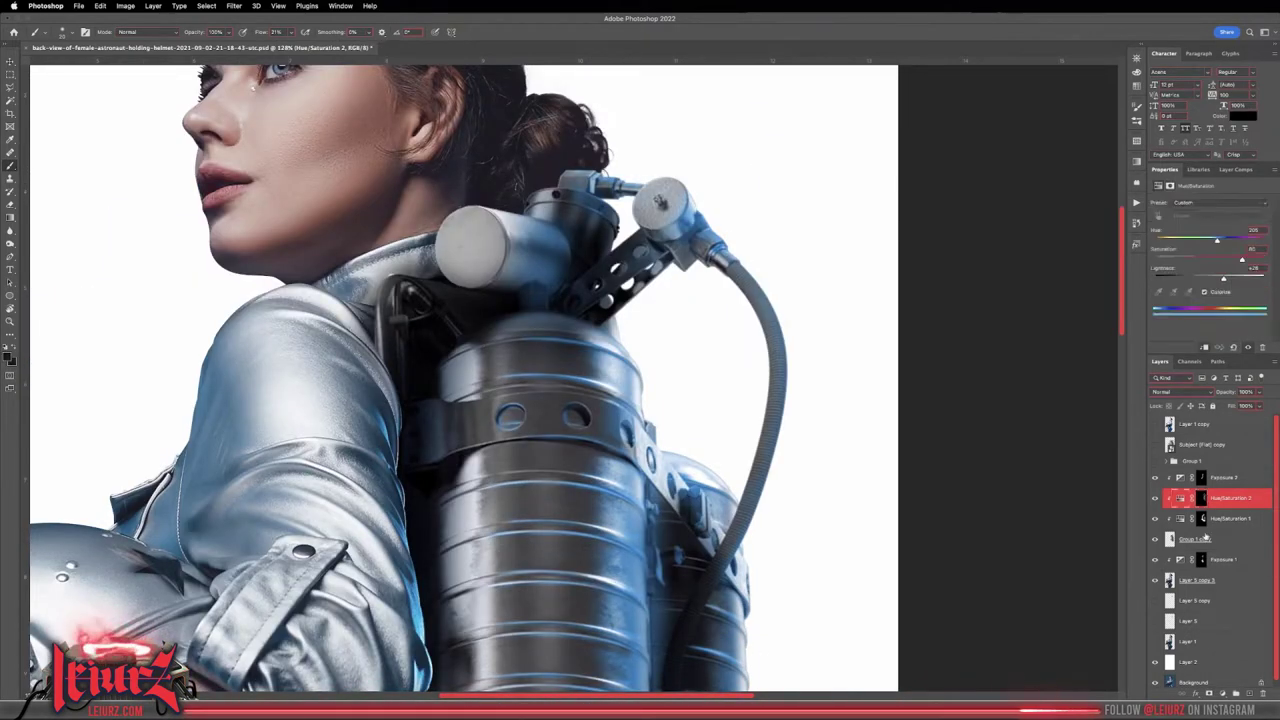
Step: Darken around the cylinder base on the upper Exposure mask; move Exposure 1 below Layer 8
{"action": "key", "text": "alt+bracketright"}
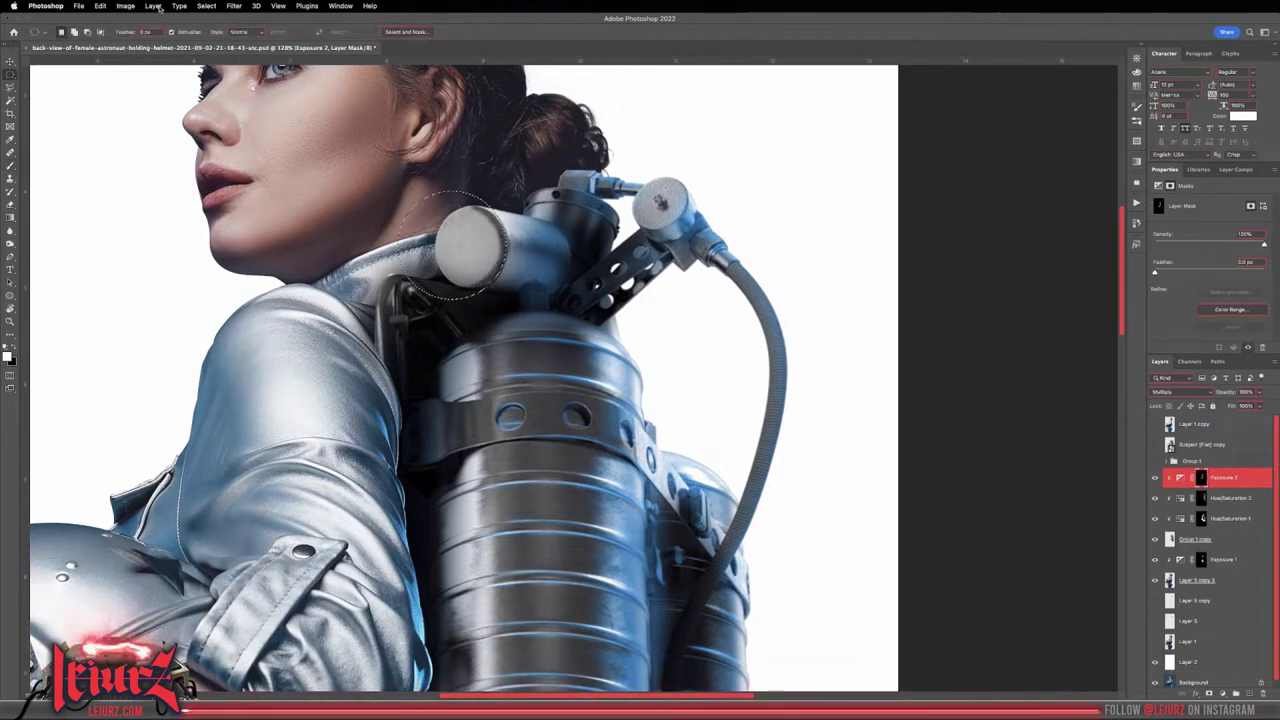
{"action": "key", "text": "Return"}
{"action": "scroll", "coordinate": [450, 380], "scroll_direction": "right", "scroll_amount": 2}
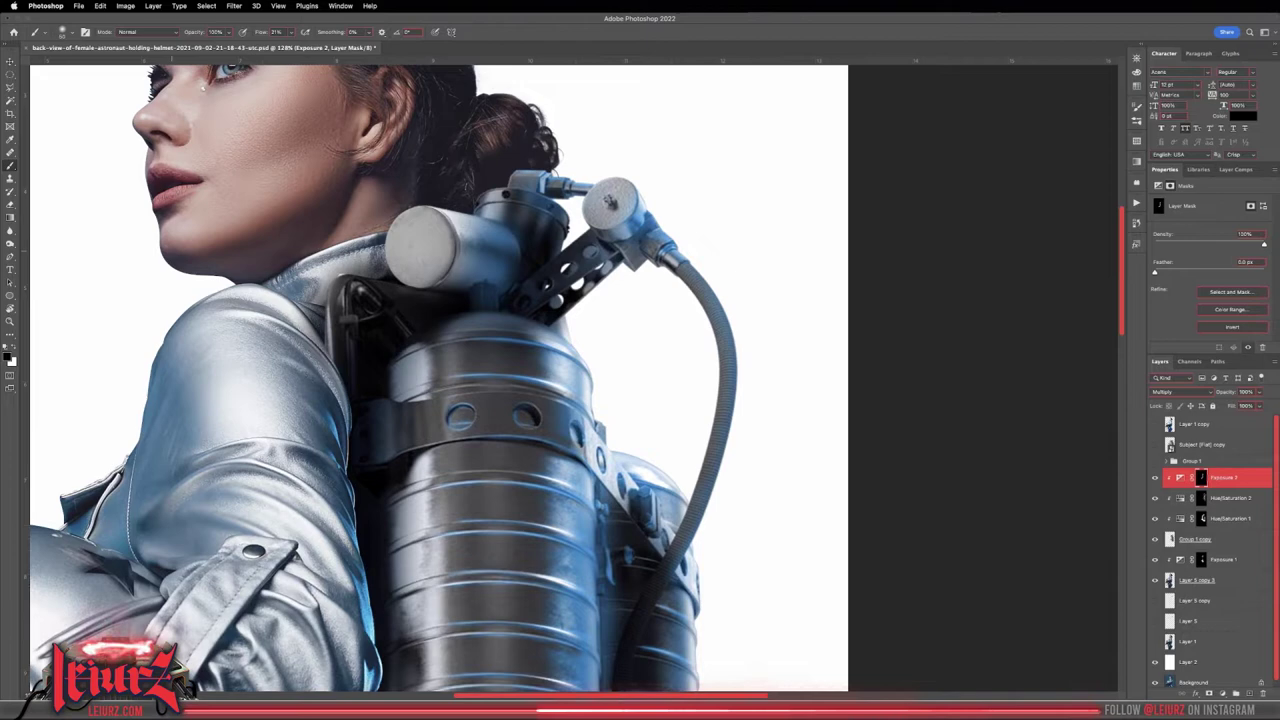
{"action": "scroll", "coordinate": [424, 322], "scroll_direction": "up", "scroll_amount": 1}
{"action": "key", "text": "x"}
{"action": "left_click_drag", "start_coordinate": [420, 270], "coordinate": [424, 322]}
{"action": "key", "text": "ctrl+0"}
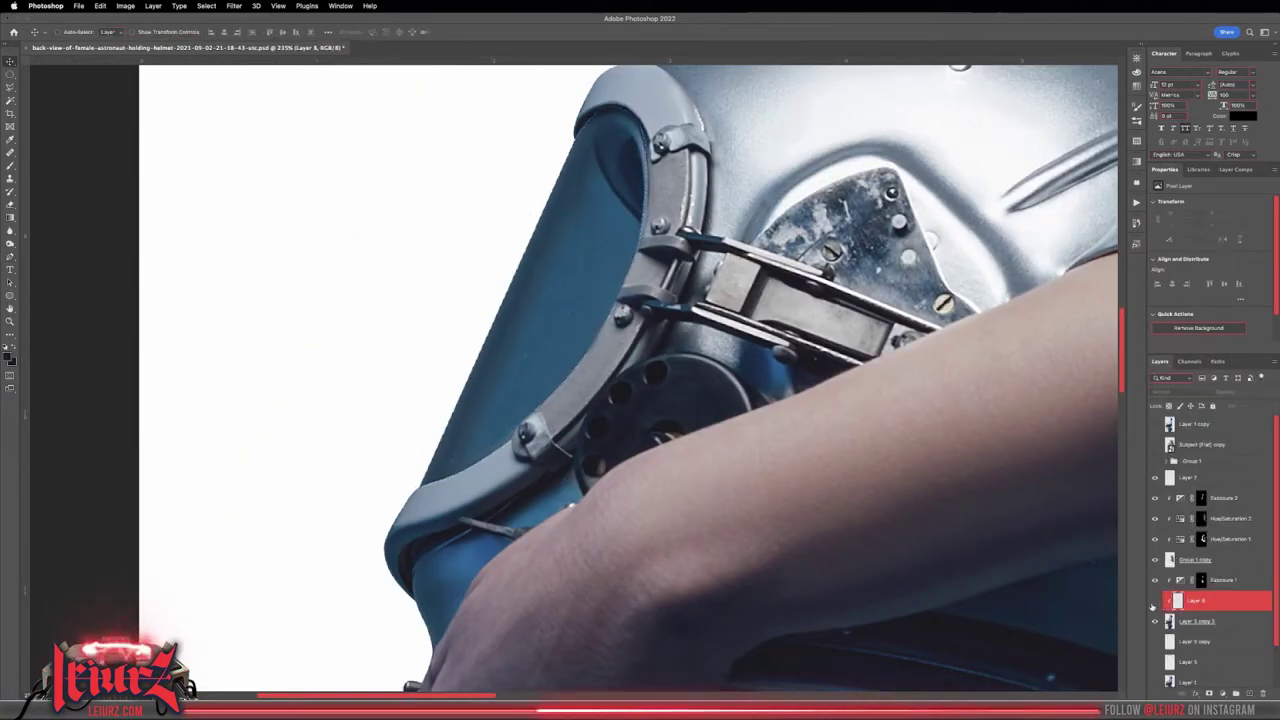
{"action": "left_click_drag", "start_coordinate": [1194, 569], "coordinate": [1194, 605]}
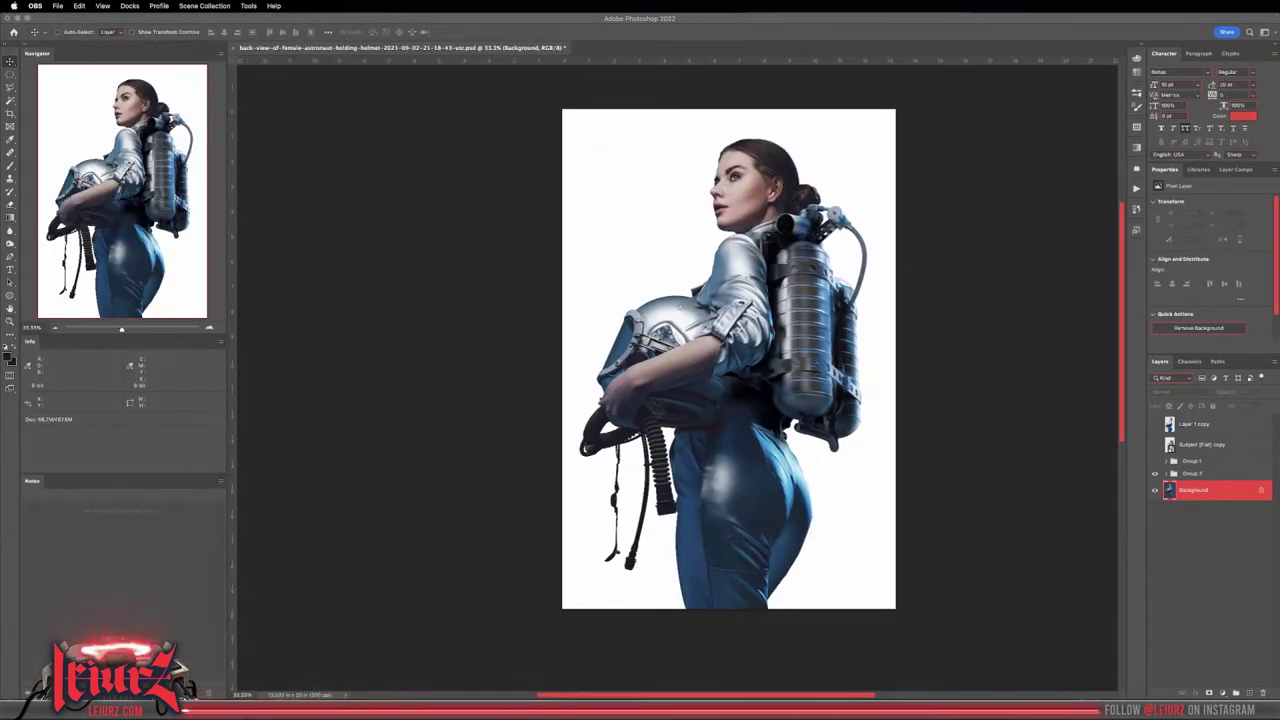
Step: Open the speaker image and draw an elliptical selection around the yellow speaker
{"action": "key", "text": "ctrl+o"}
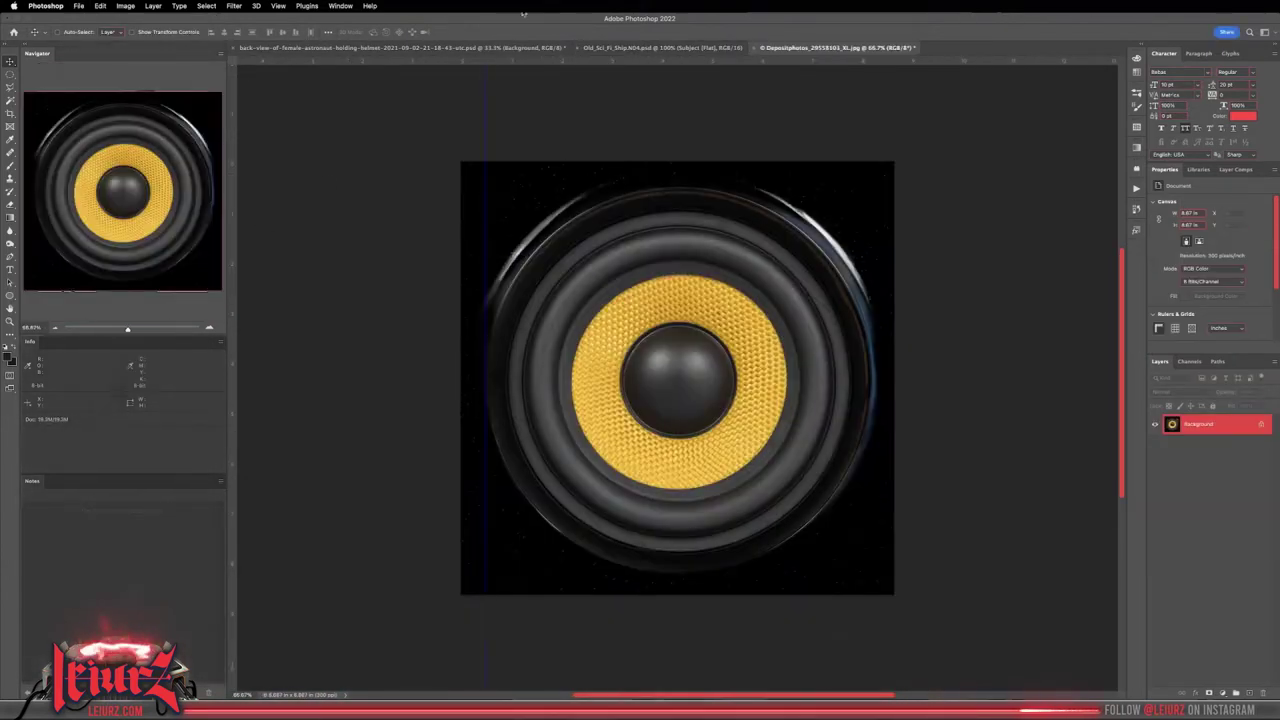
{"action": "left_click_drag", "start_coordinate": [485, 185], "coordinate": [873, 575]}
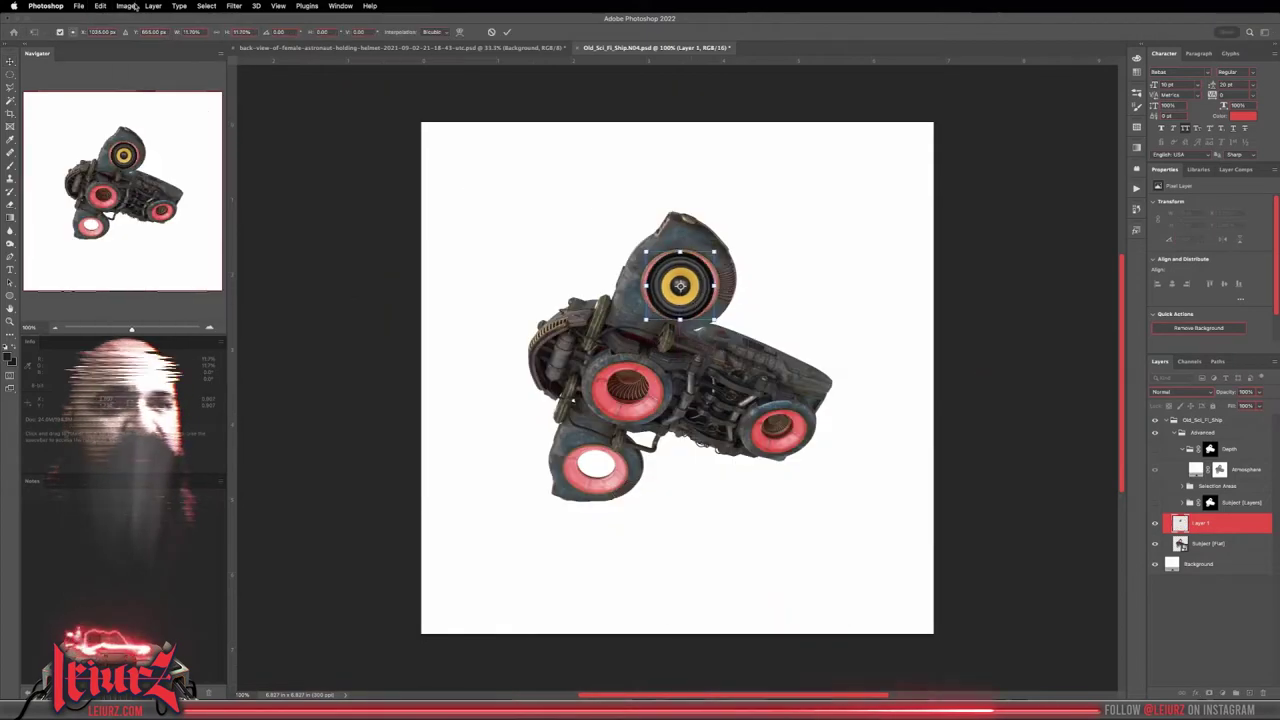
Step: Position, rotate and resize the speaker to fit the ship's top pod
{"action": "mouse_move", "coordinate": [677, 288]}
{"action": "left_mouse_down"}
{"action": "mouse_move", "coordinate": [760, 291]}
{"action": "mouse_move", "coordinate": [679, 285]}
{"action": "left_mouse_up"}
{"action": "left_click_drag", "start_coordinate": [630, 320], "coordinate": [628, 314]}
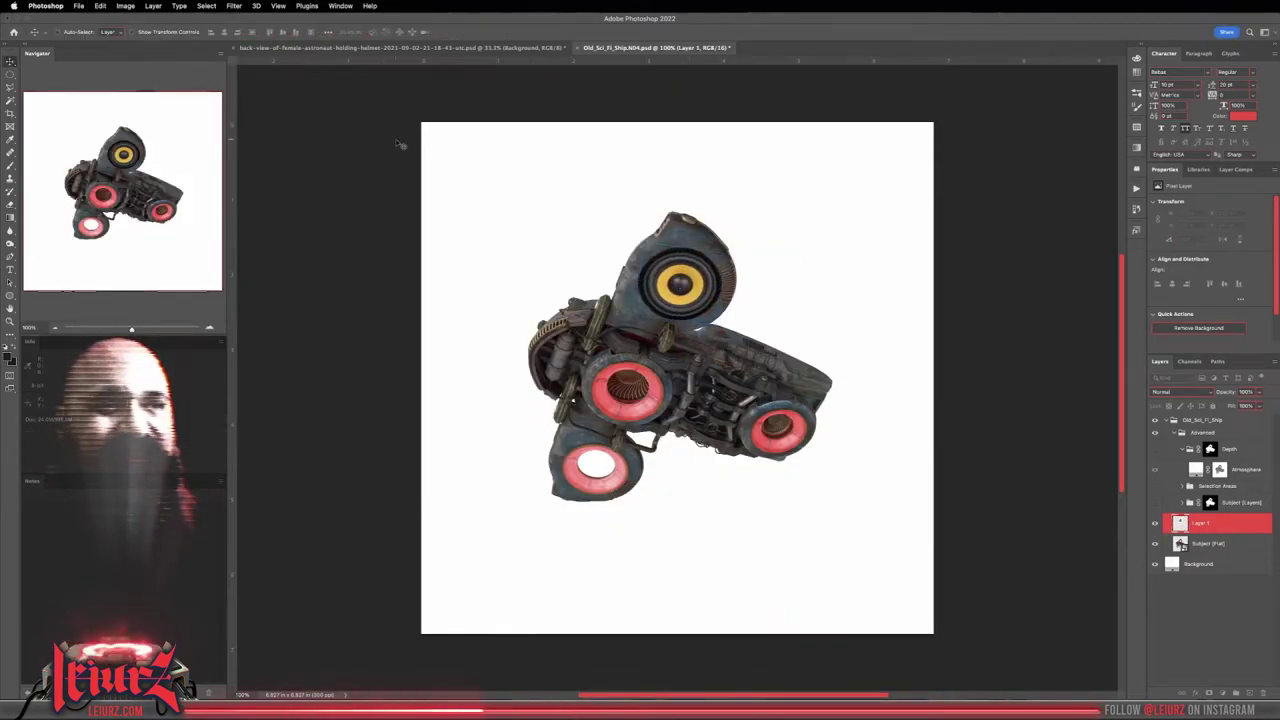
{"action": "key", "text": "Return"}
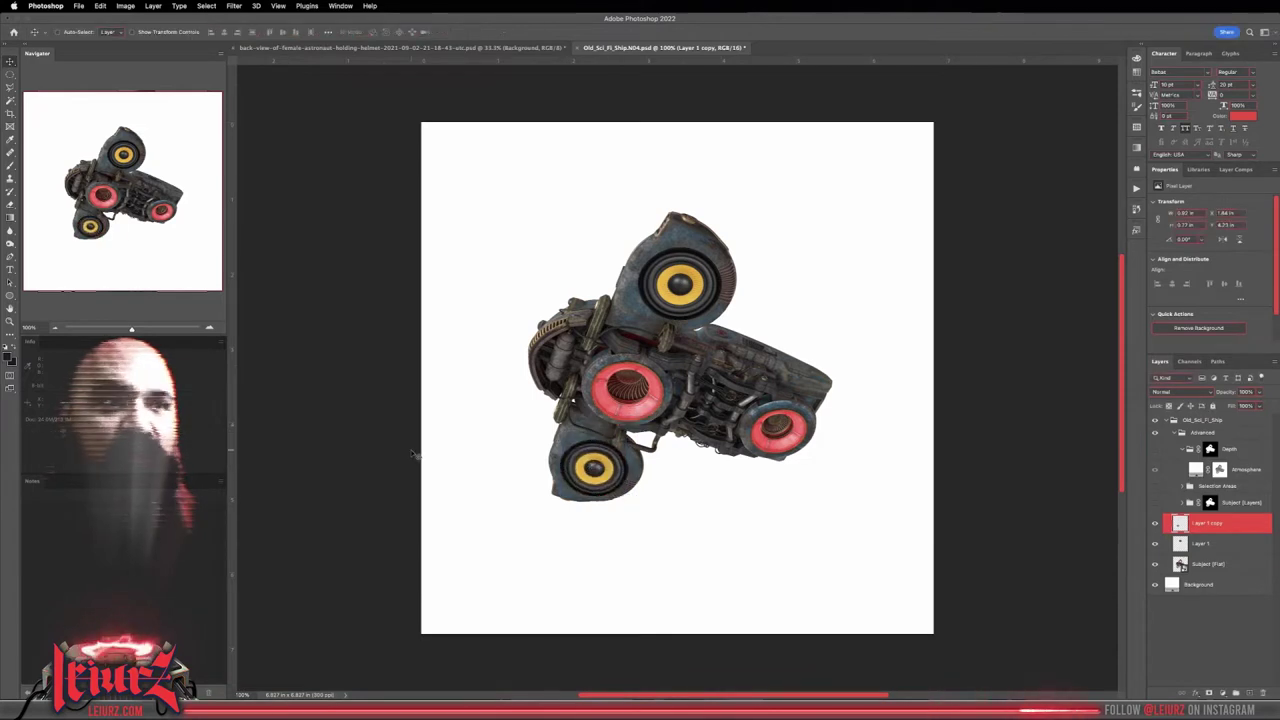
Step: Place speaker copies over the centre and right thrusters, skewing the right one to its pod
{"action": "mouse_move", "coordinate": [595, 467]}
{"action": "left_mouse_down"}
{"action": "mouse_move", "coordinate": [630, 385]}
{"action": "mouse_move", "coordinate": [798, 430]}
{"action": "left_mouse_up"}
{"action": "key", "text": "ctrl+t"}
{"action": "key", "text": "Return"}
{"action": "key", "text": "ctrl+t"}
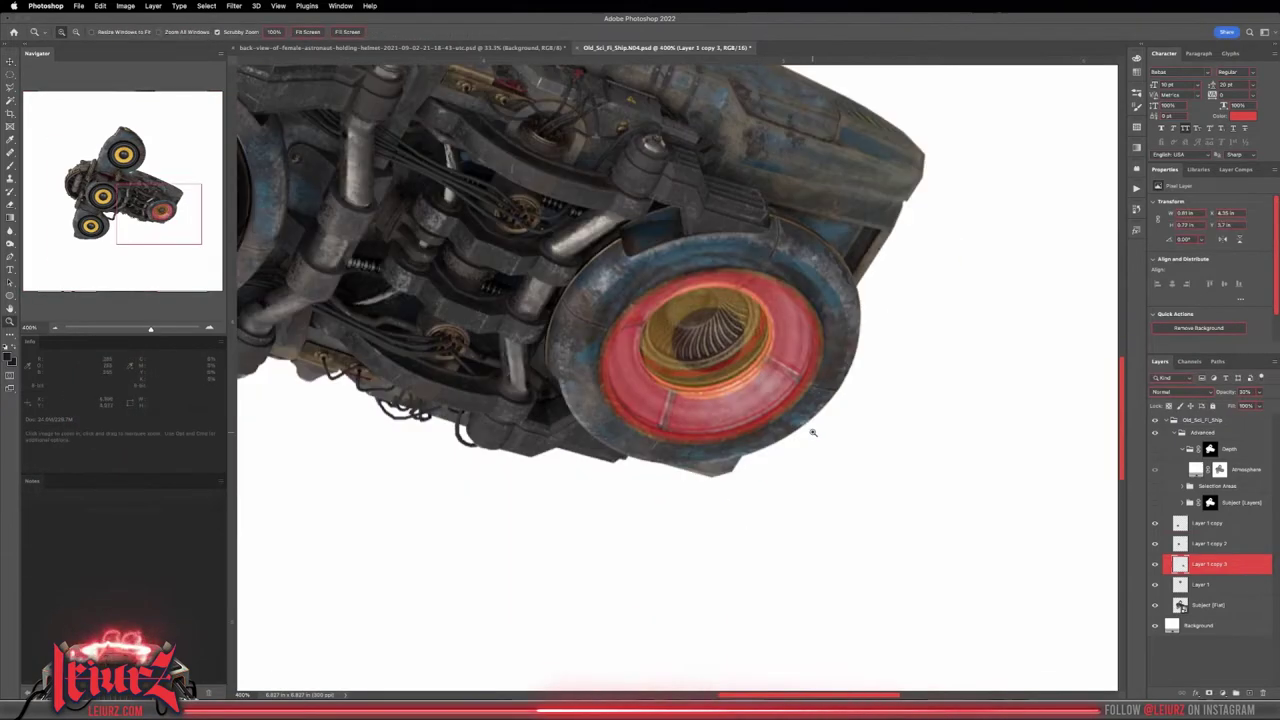
{"action": "scroll", "coordinate": [783, 431], "scroll_direction": "up", "scroll_amount": 8}
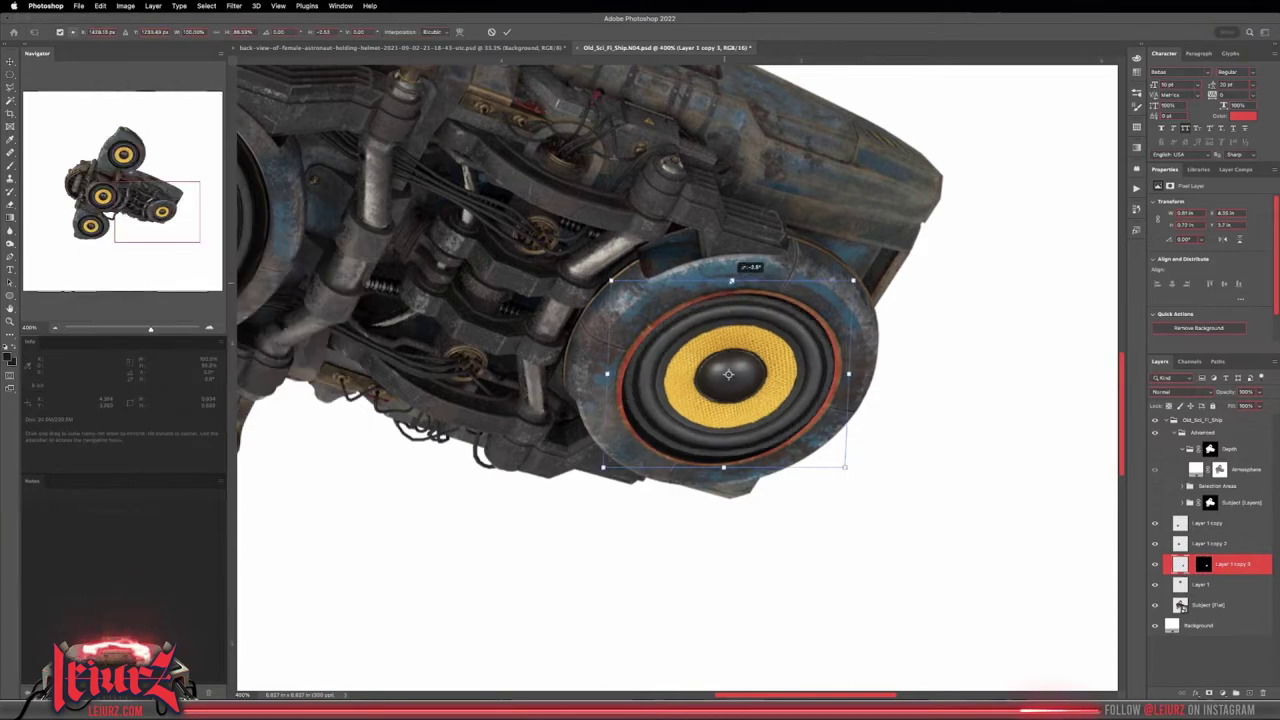
{"action": "left_click_drag", "start_coordinate": [732, 280], "coordinate": [850, 466]}
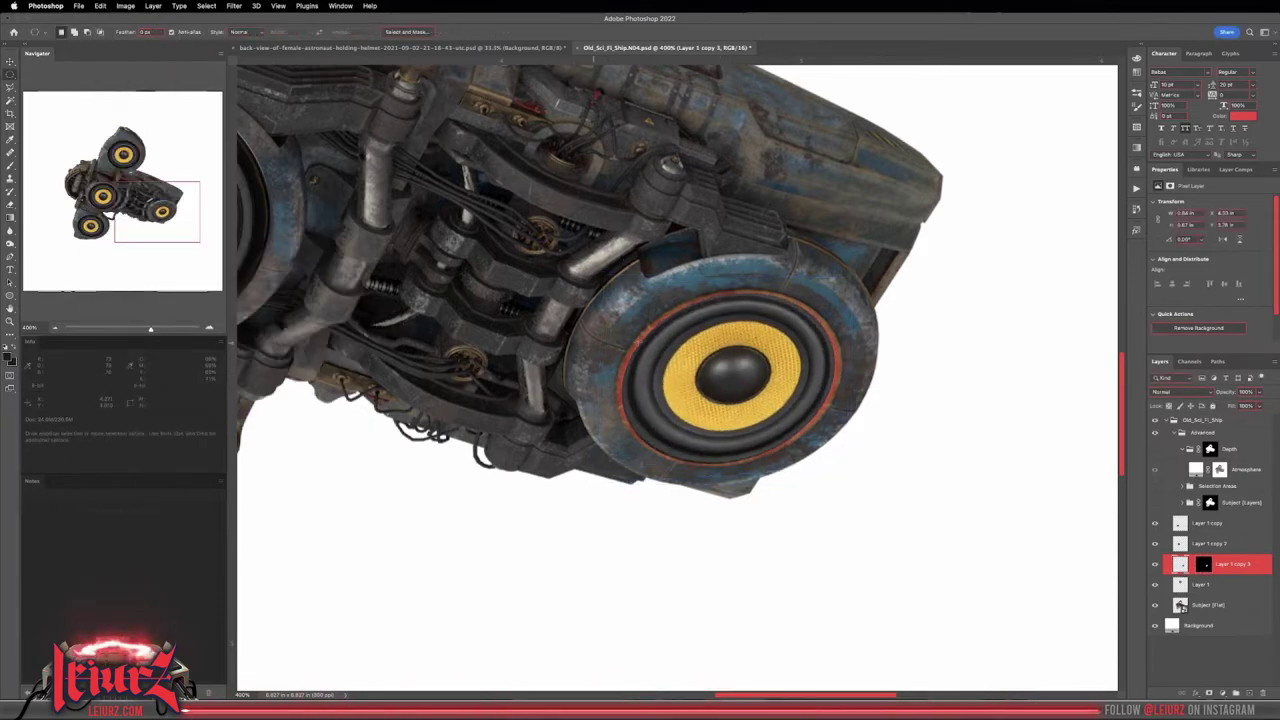
{"action": "key", "text": "ctrl+minus"}
{"action": "key", "text": "ctrl+minus"}
{"action": "key", "text": "ctrl+minus"}
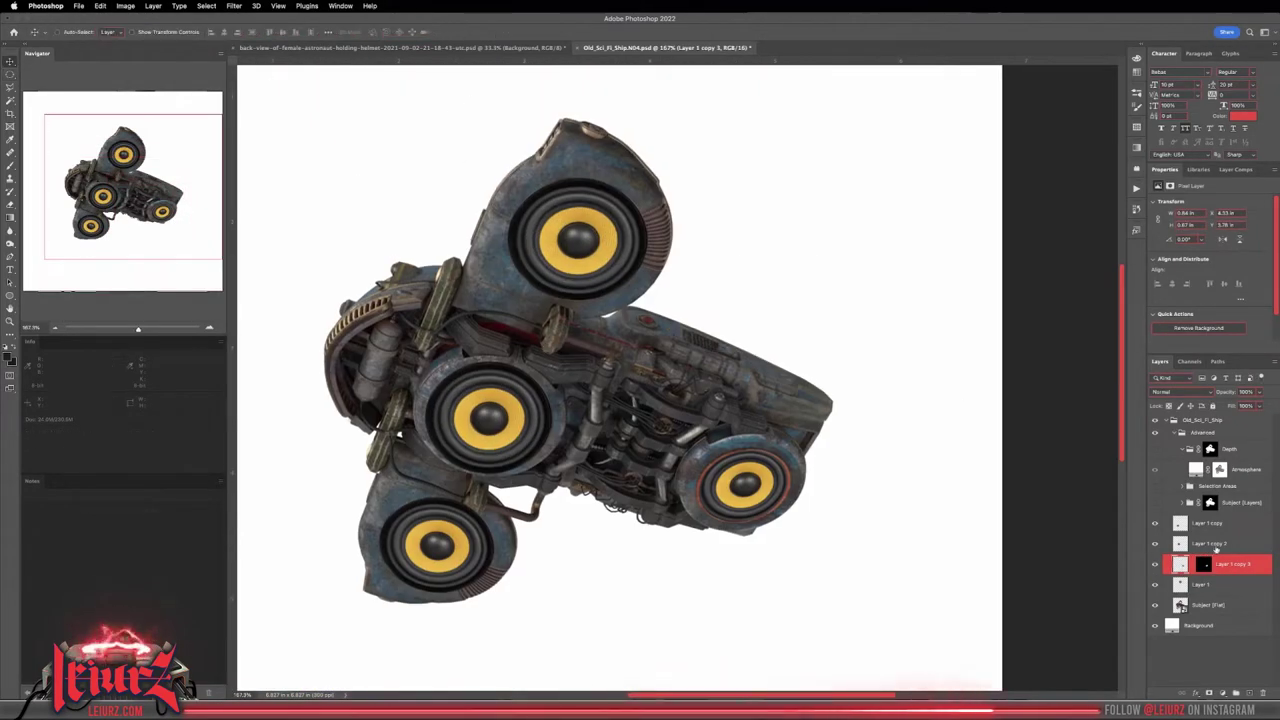
Step: Mask the top speaker's edges and rotate the centre speaker to align with its pod
{"action": "left_click", "coordinate": [1215, 584]}
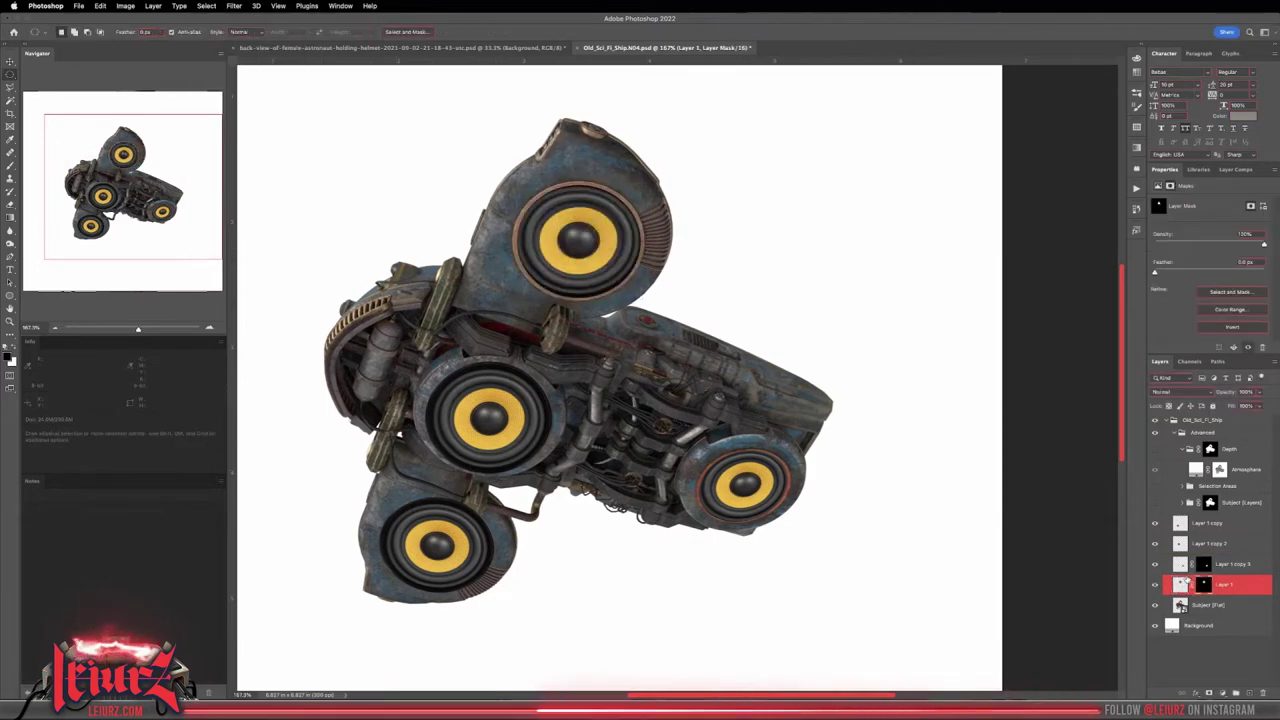
{"action": "left_click", "coordinate": [100, 5]}
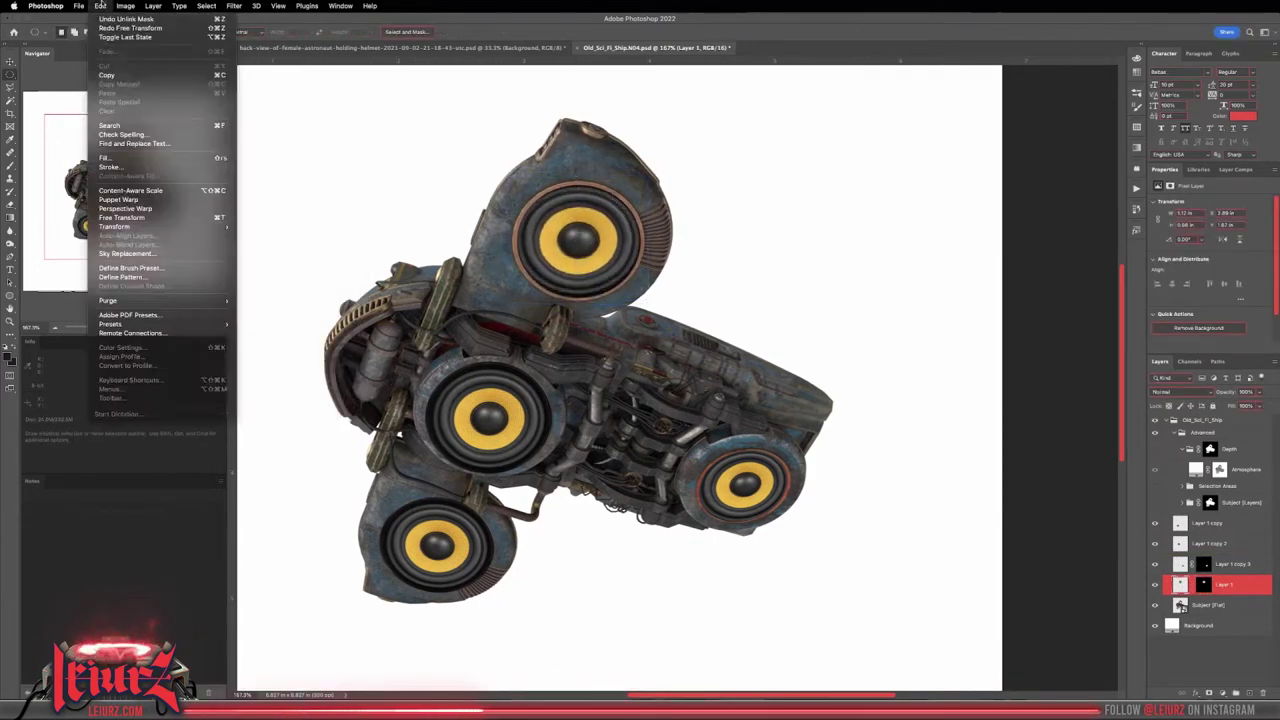
{"action": "left_click", "coordinate": [1215, 543]}
{"action": "left_click", "coordinate": [206, 5]}
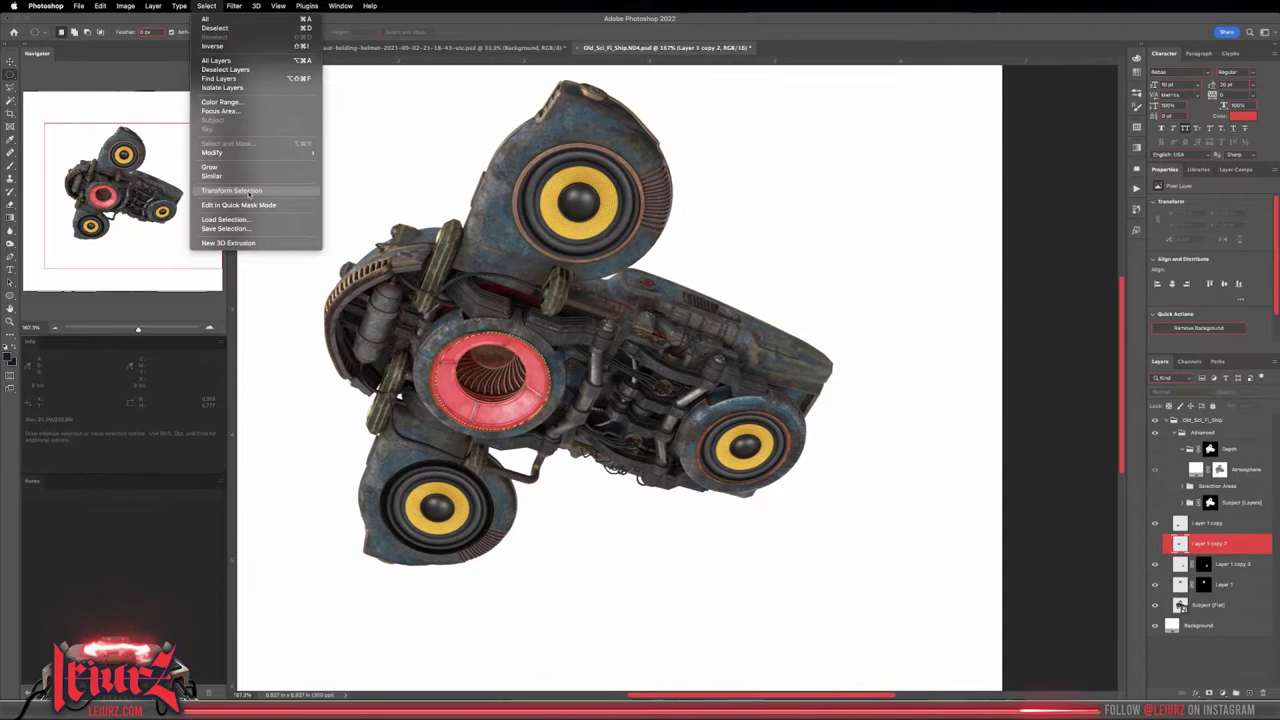
{"action": "left_click", "coordinate": [250, 191]}
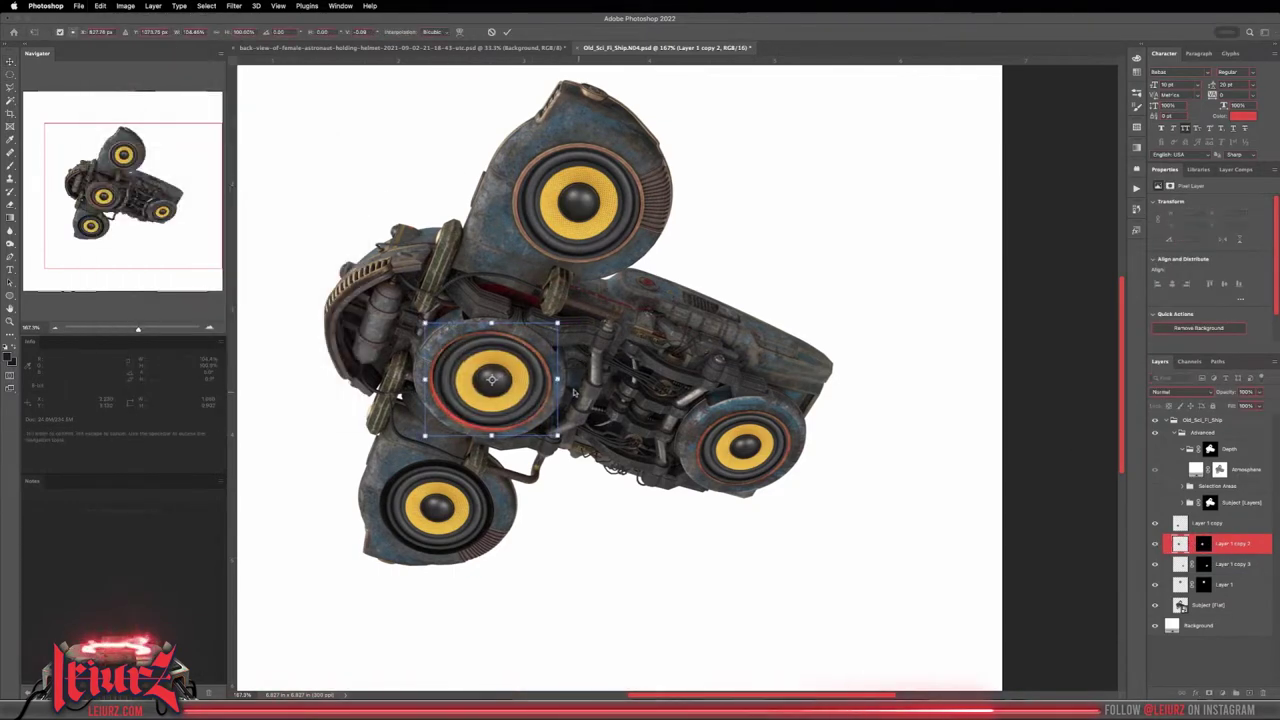
{"action": "left_click_drag", "start_coordinate": [428, 422], "coordinate": [432, 412]}
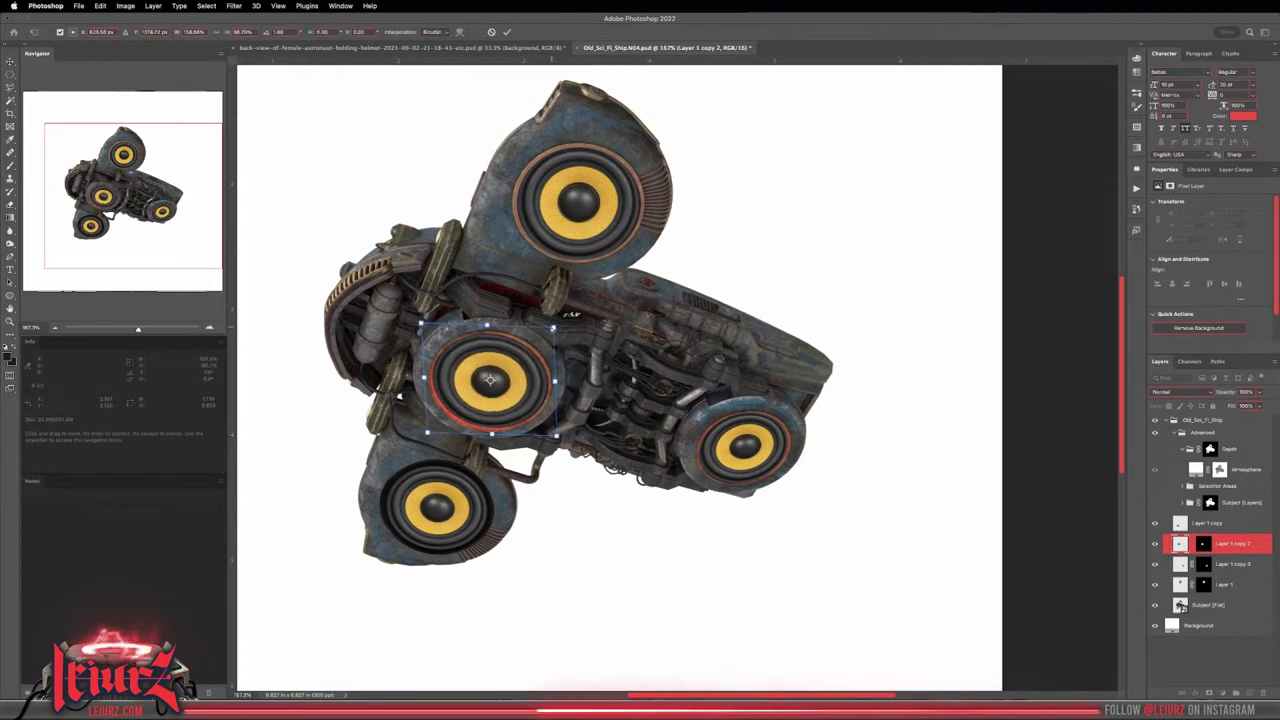
Step: Rotate the bottom speaker to match its pod and target its layer mask
{"action": "key", "text": "ctrl+t"}
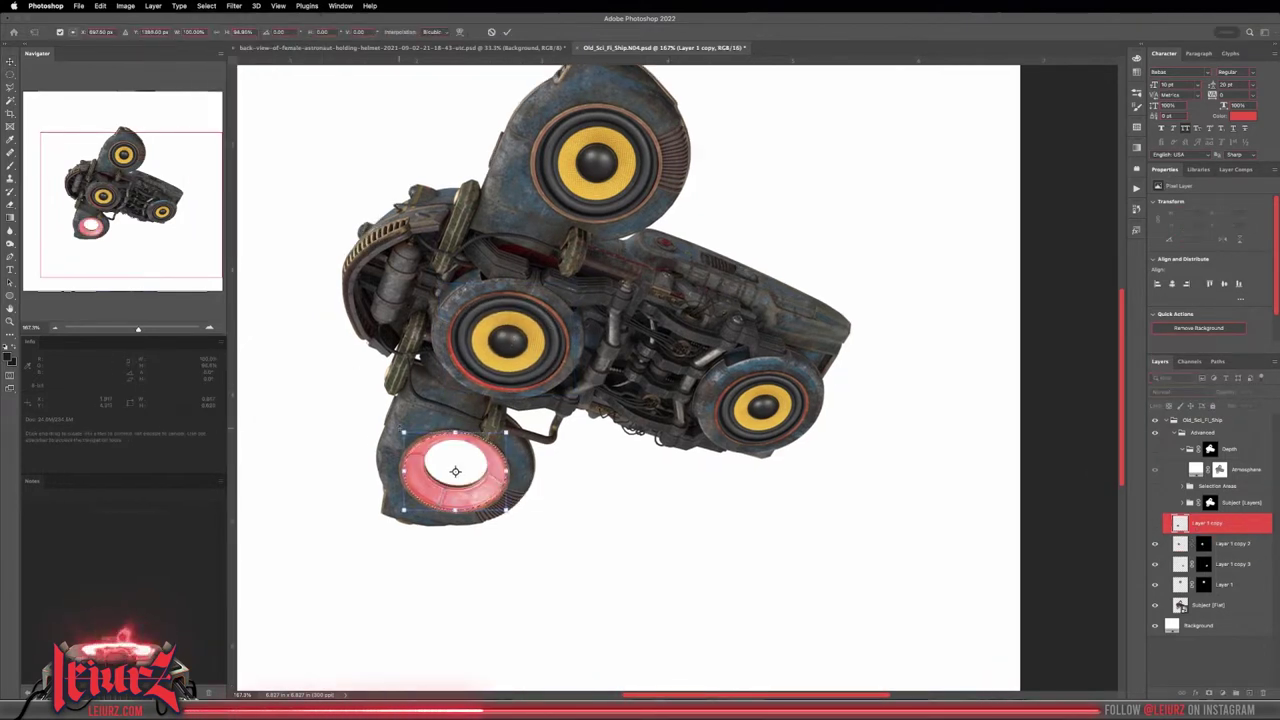
{"action": "key", "text": "ctrl+t"}
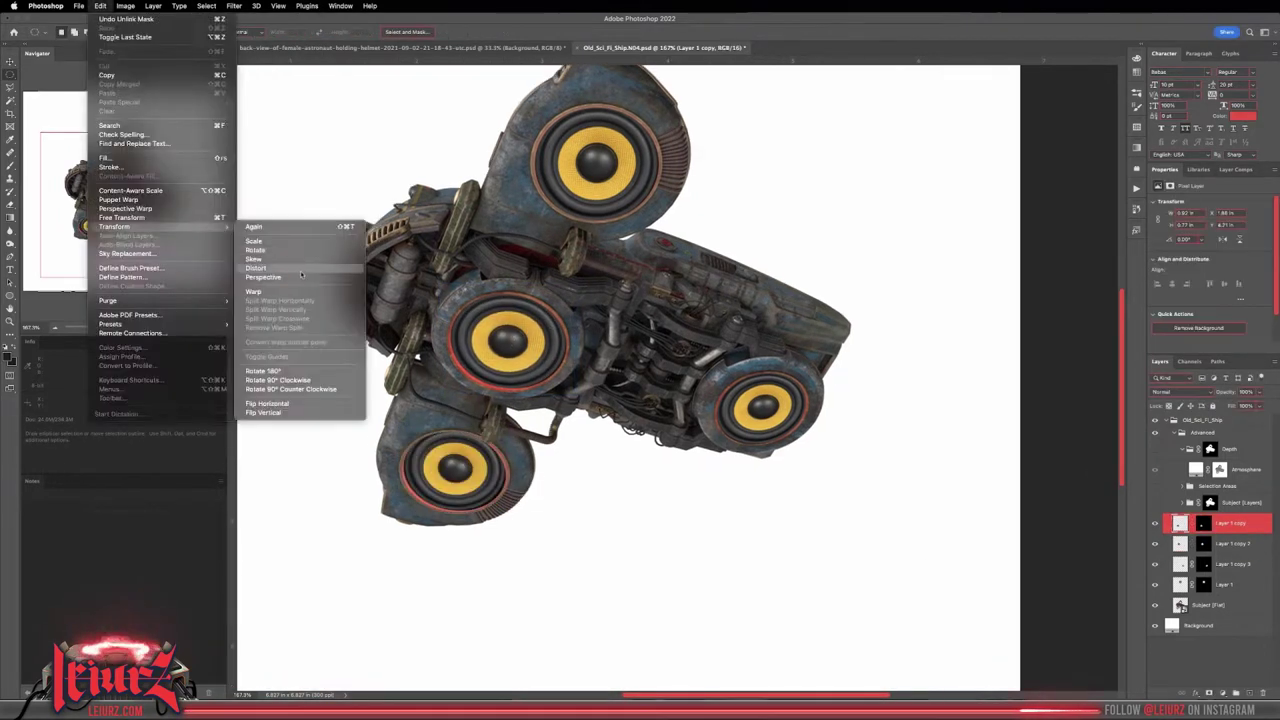
{"action": "left_click_drag", "start_coordinate": [410, 500], "coordinate": [455, 468]}
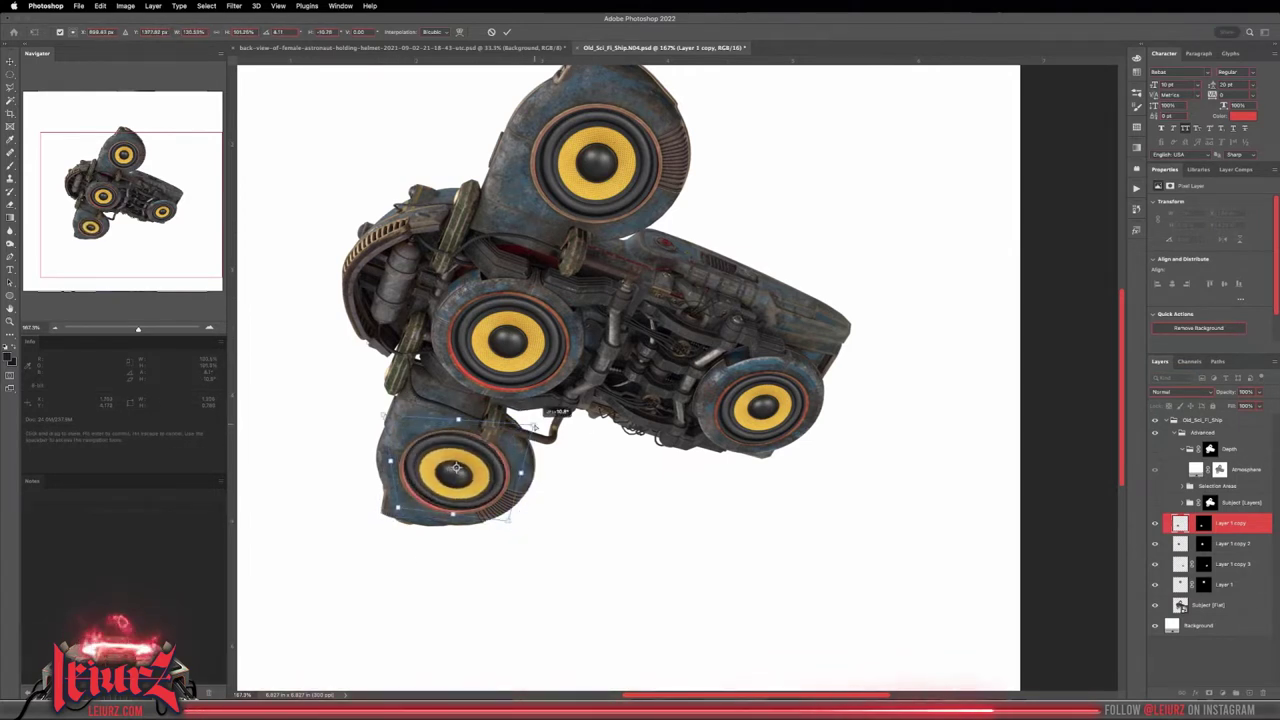
{"action": "left_click_drag", "start_coordinate": [531, 423], "coordinate": [462, 423]}
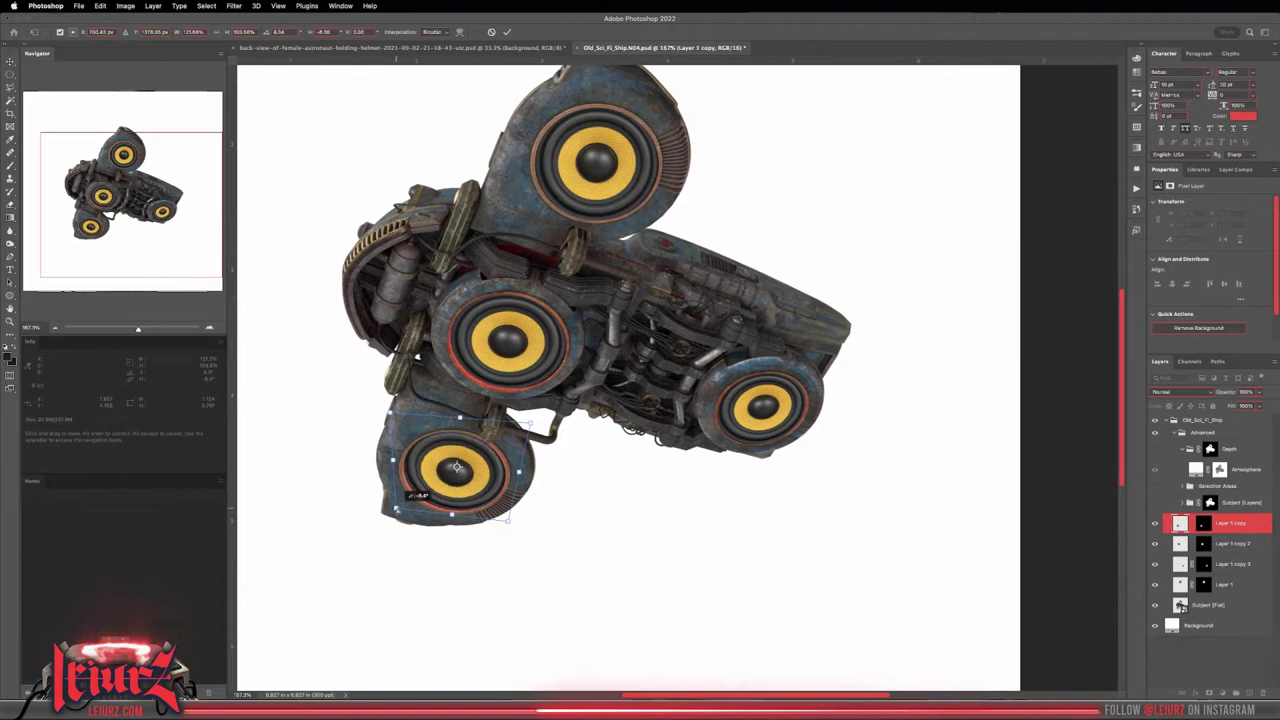
{"action": "key", "text": "ctrl+backslash"}
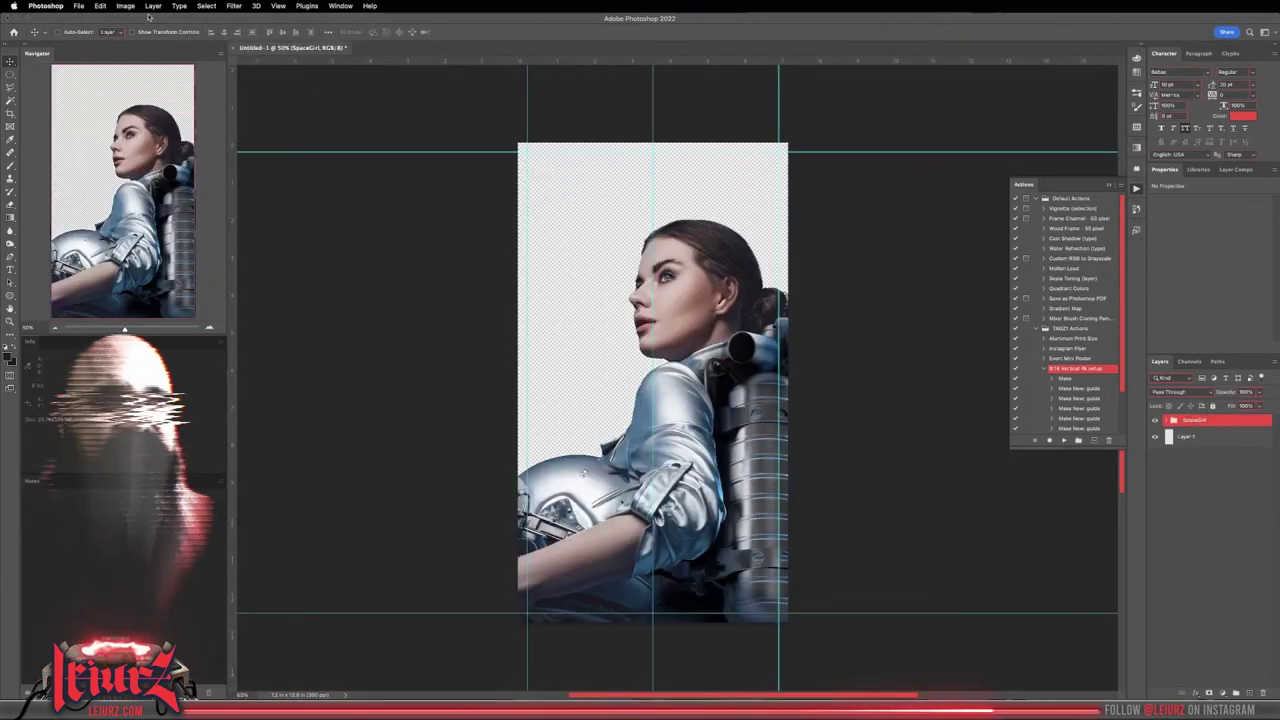
Step: Scale down the astronaut, stack her above the spaceship, raise her, and select the bottom layer
{"action": "left_click_drag", "start_coordinate": [545, 612], "coordinate": [566, 540]}
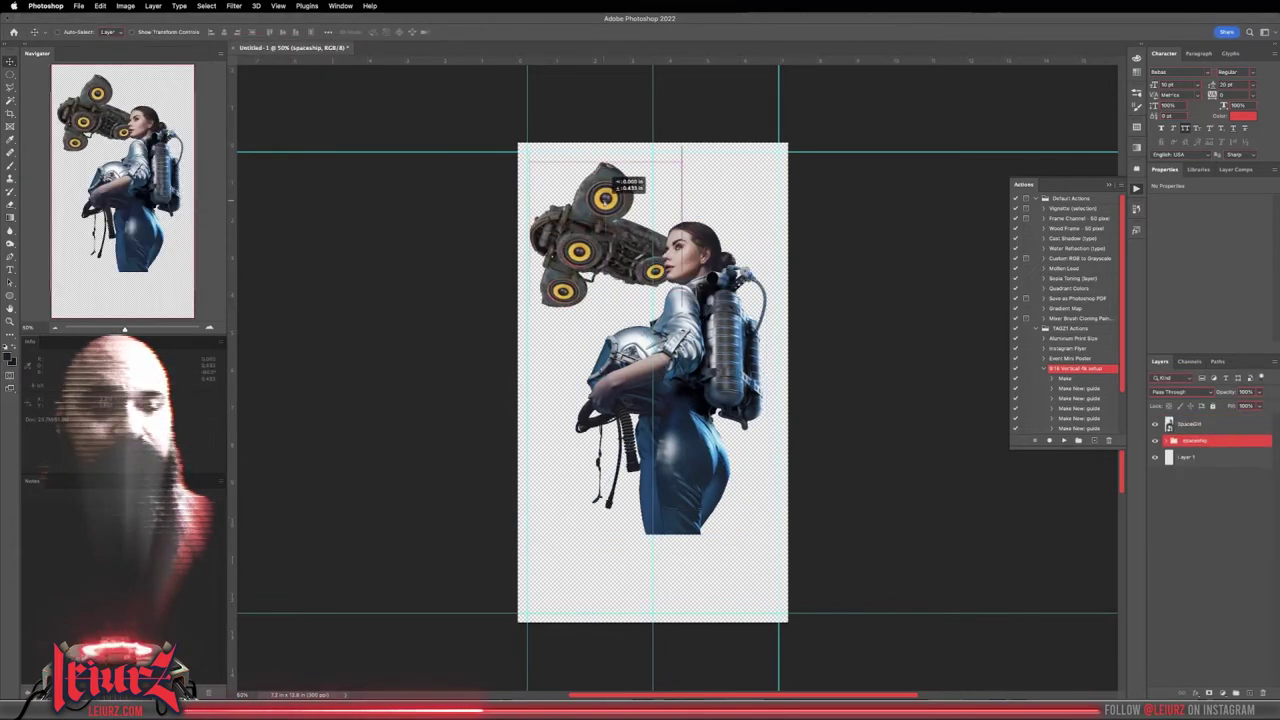
{"action": "left_click_drag", "start_coordinate": [665, 240], "coordinate": [620, 220]}
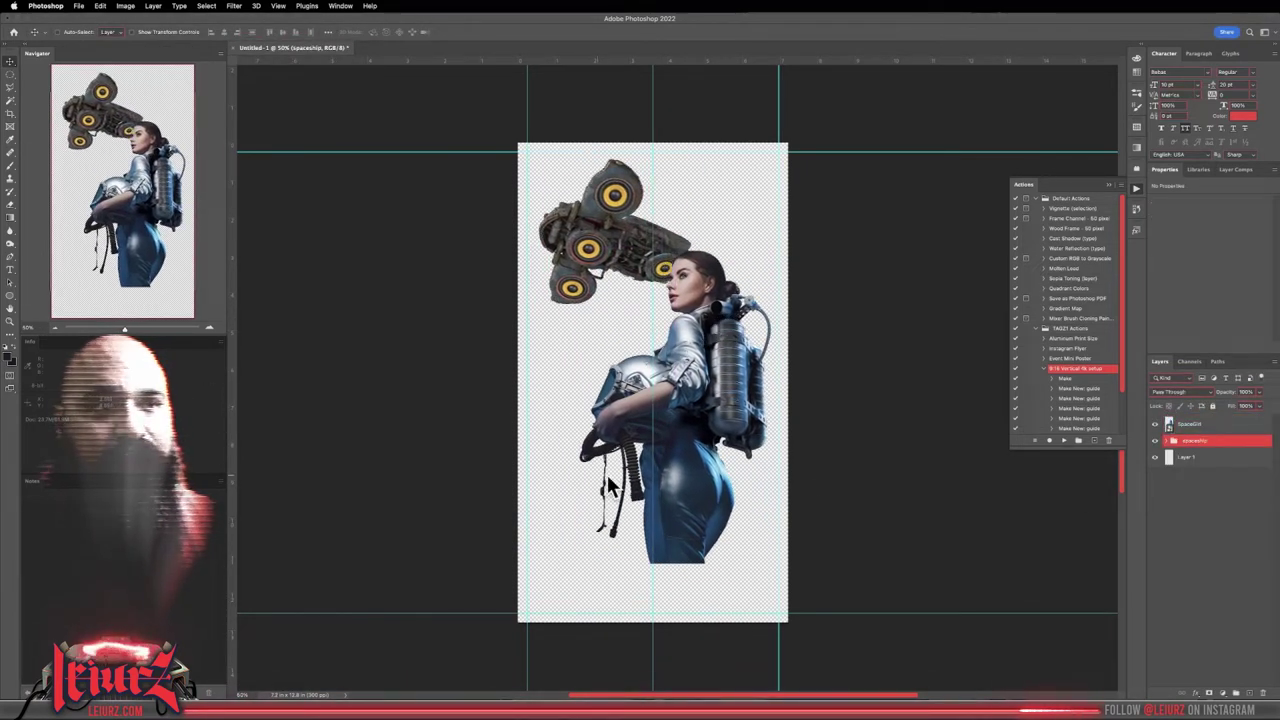
{"action": "left_click_drag", "start_coordinate": [738, 330], "coordinate": [838, 365]}
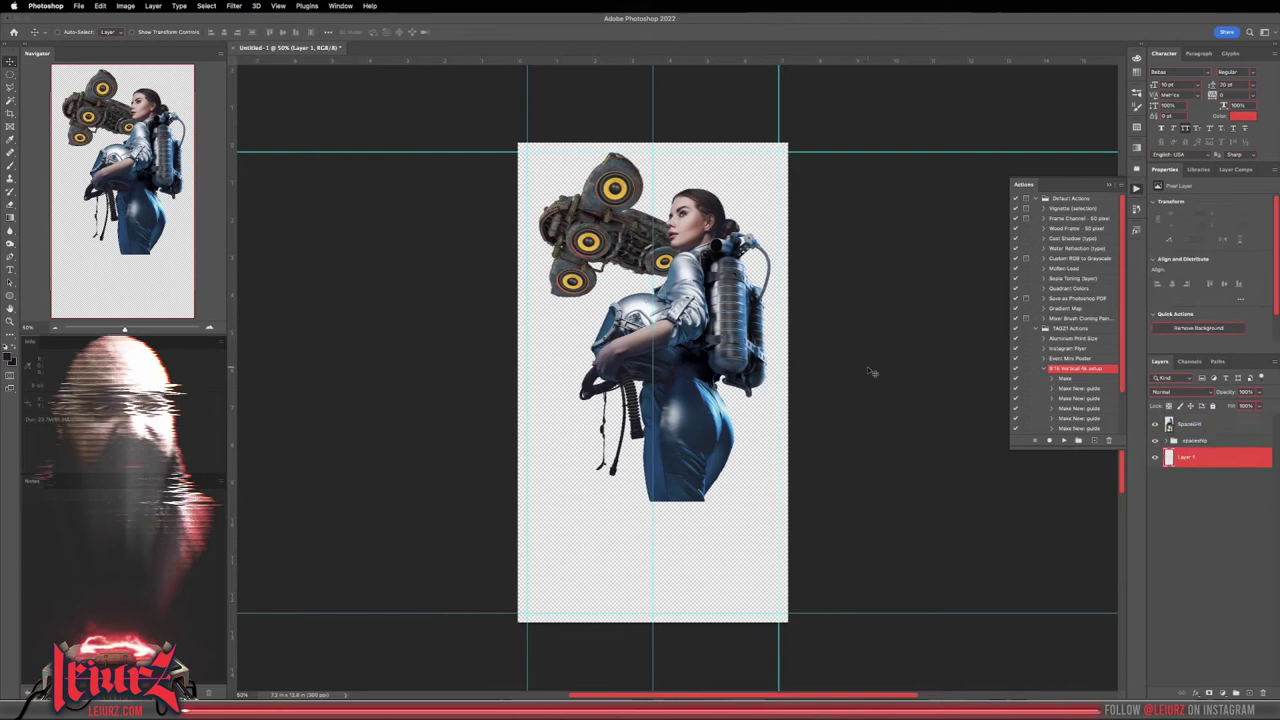
{"action": "left_click", "coordinate": [592, 229]}
{"action": "scroll", "coordinate": [592, 229], "scroll_direction": "up", "scroll_amount": 4}
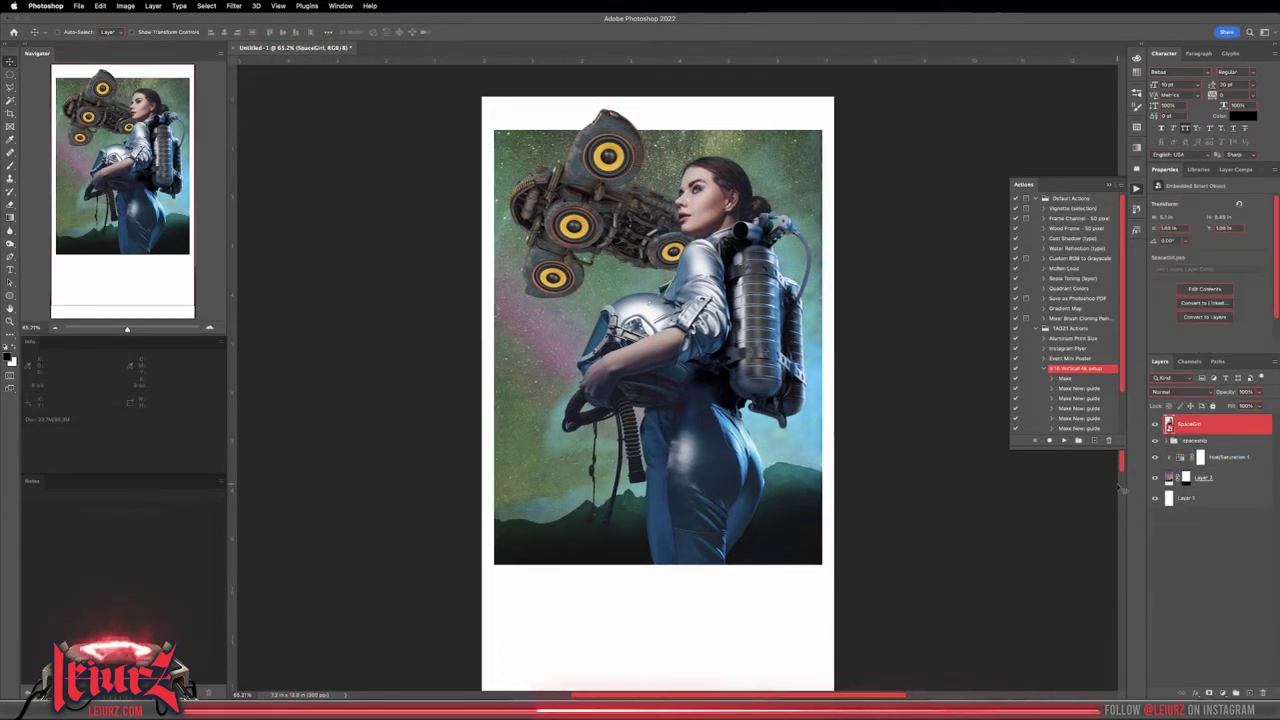
Step: Colorize the astronaut a muted teal and select the spaceship group for blurring
{"action": "left_click_drag", "start_coordinate": [1235, 241], "coordinate": [1208, 243]}
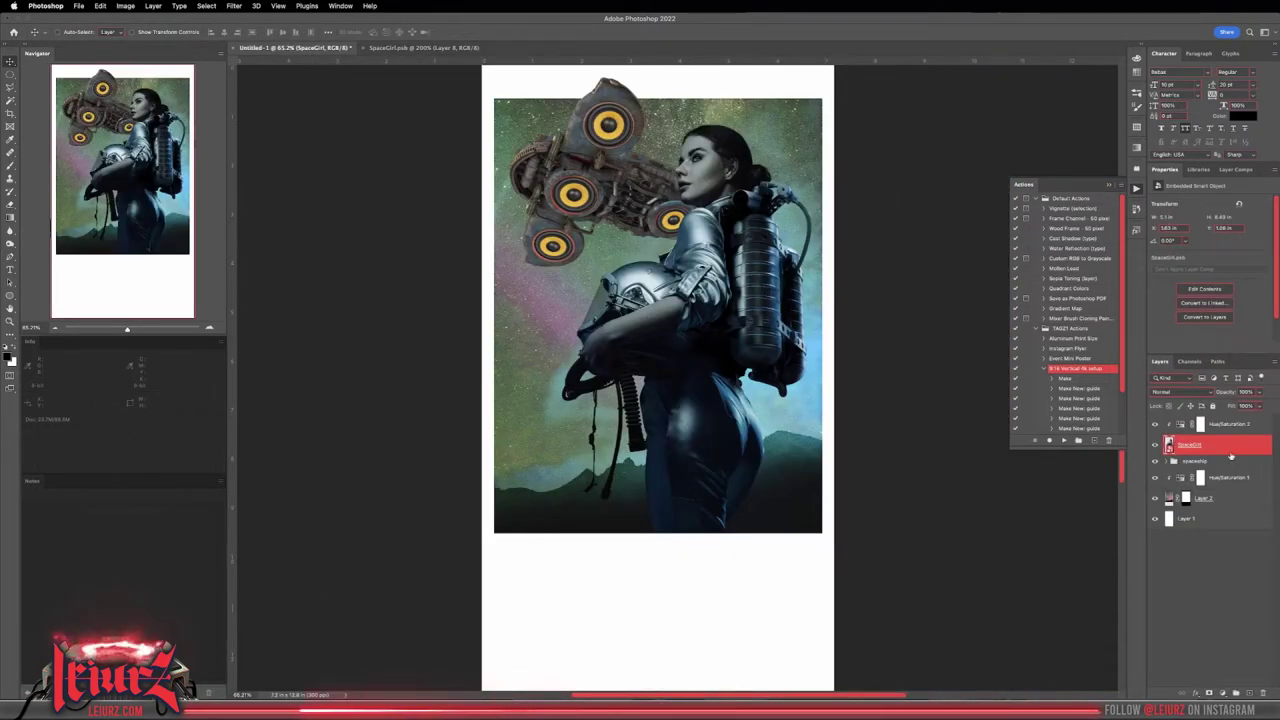
{"action": "left_click", "coordinate": [1231, 462]}
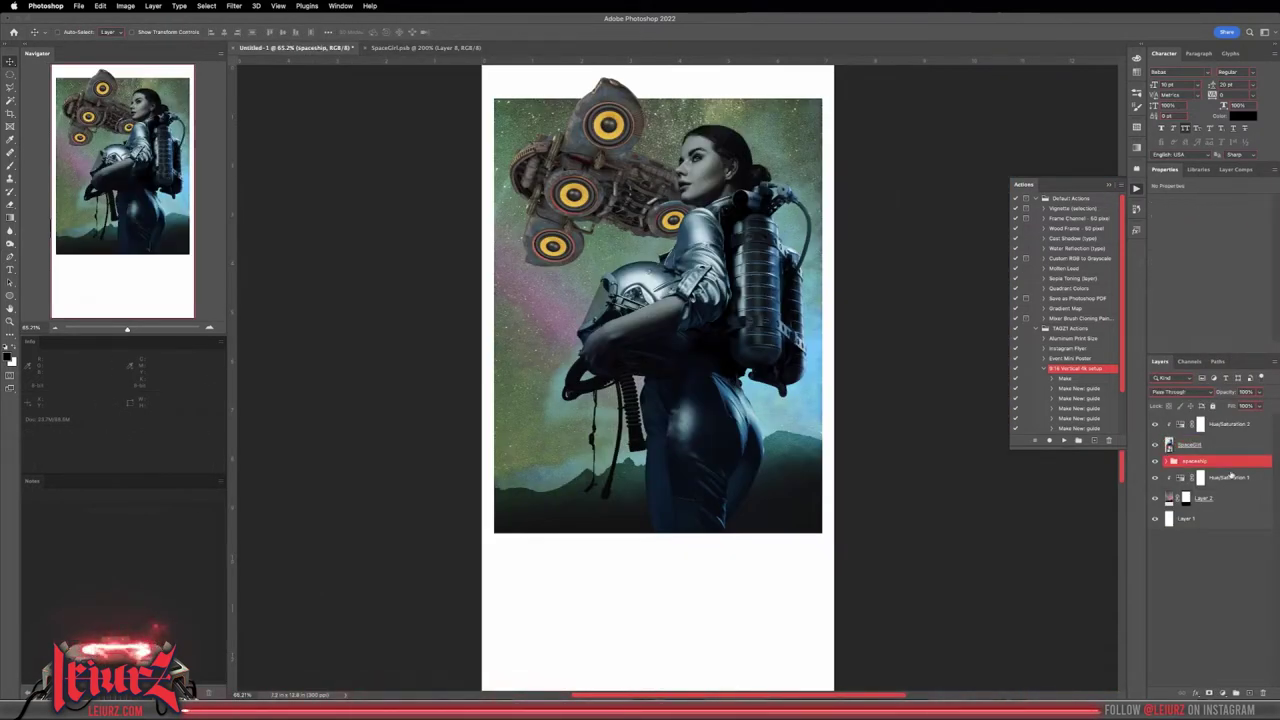
{"action": "scroll", "coordinate": [940, 427], "scroll_direction": "down", "scroll_amount": 1}
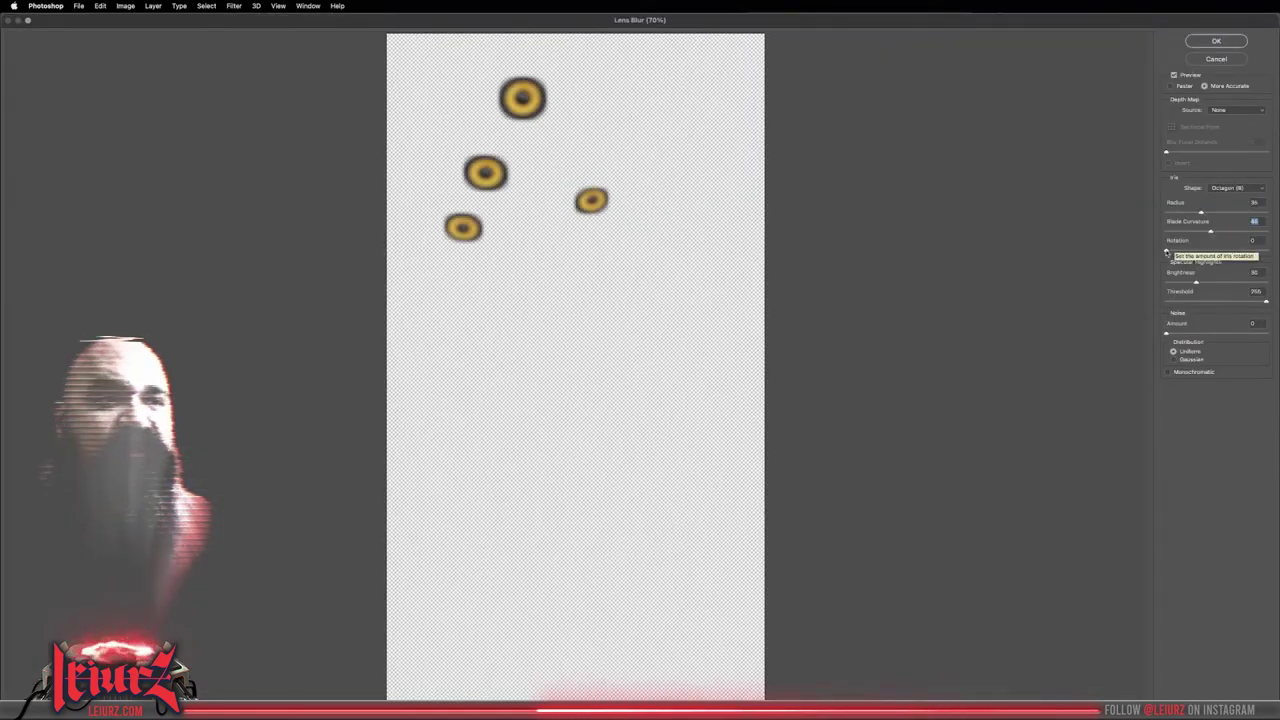
Step: Apply the lens blur, then sharpen the spaceship with Unsharp Mask
{"action": "left_click", "coordinate": [1216, 41]}
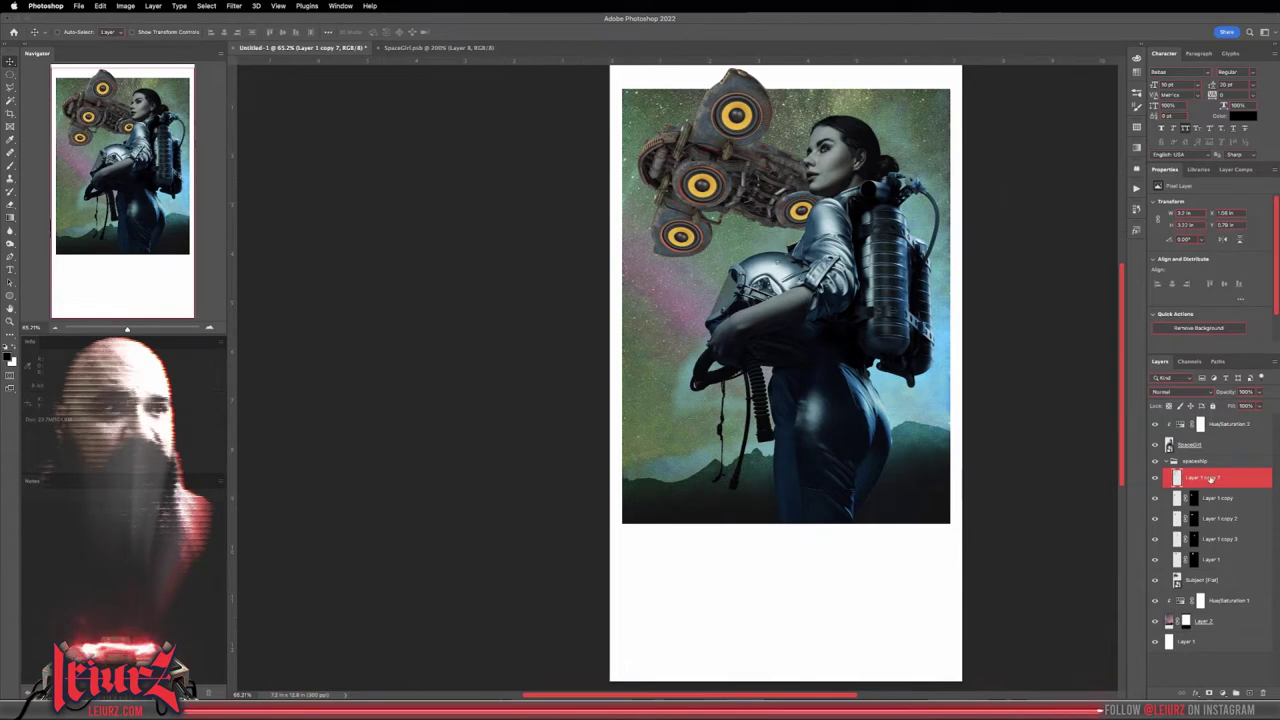
{"action": "left_click", "coordinate": [234, 6]}
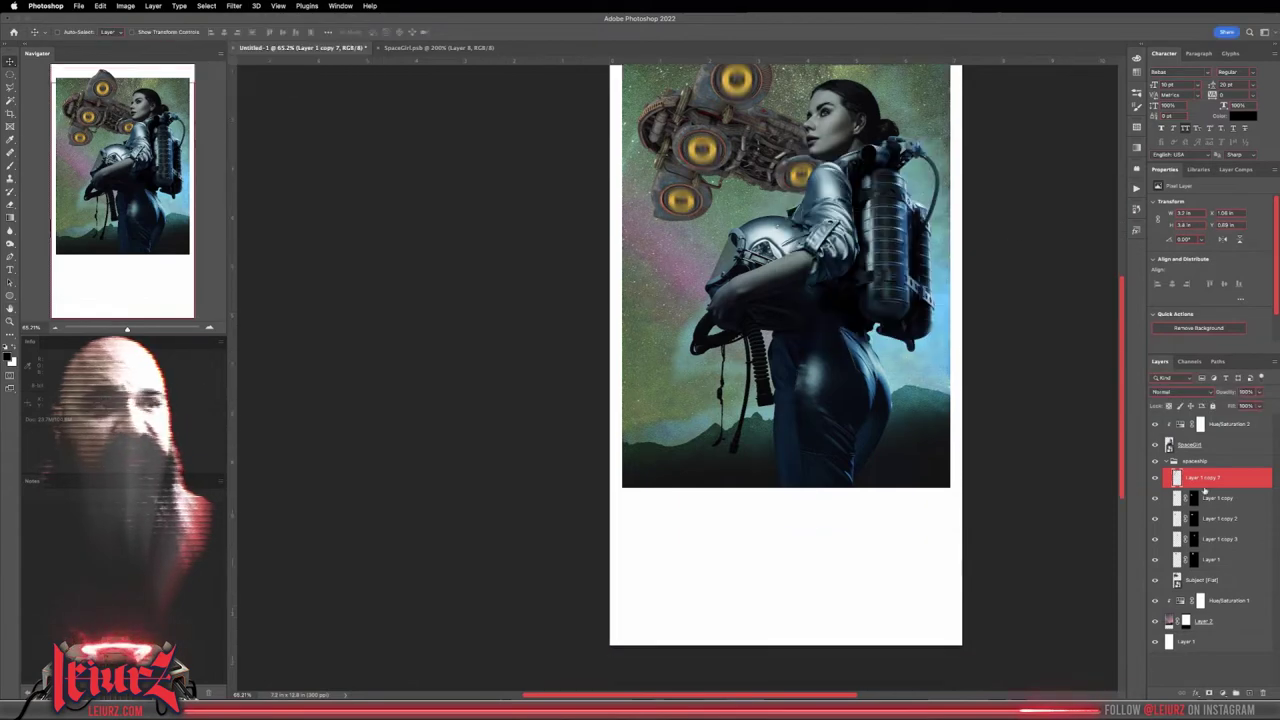
{"action": "left_click", "coordinate": [425, 251]}
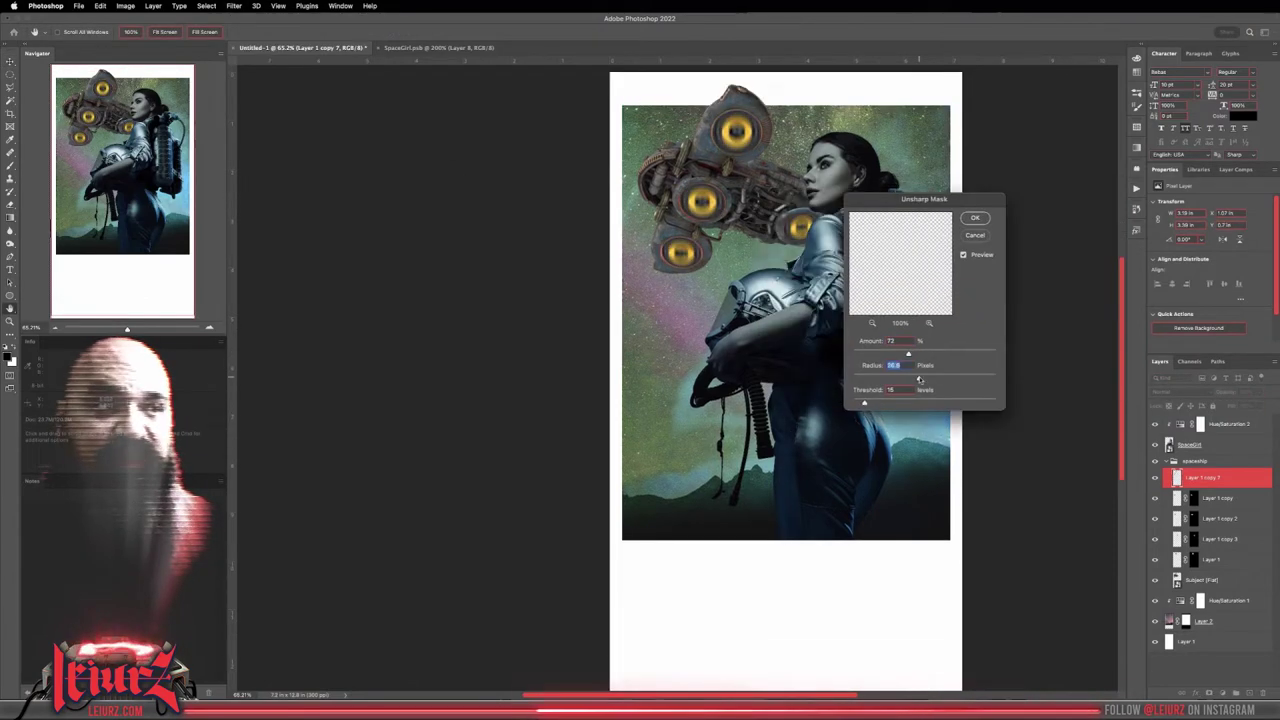
{"action": "left_click", "coordinate": [975, 217]}
{"action": "left_click", "coordinate": [100, 6]}
{"action": "left_click", "coordinate": [435, 143]}
{"action": "key", "text": "v"}
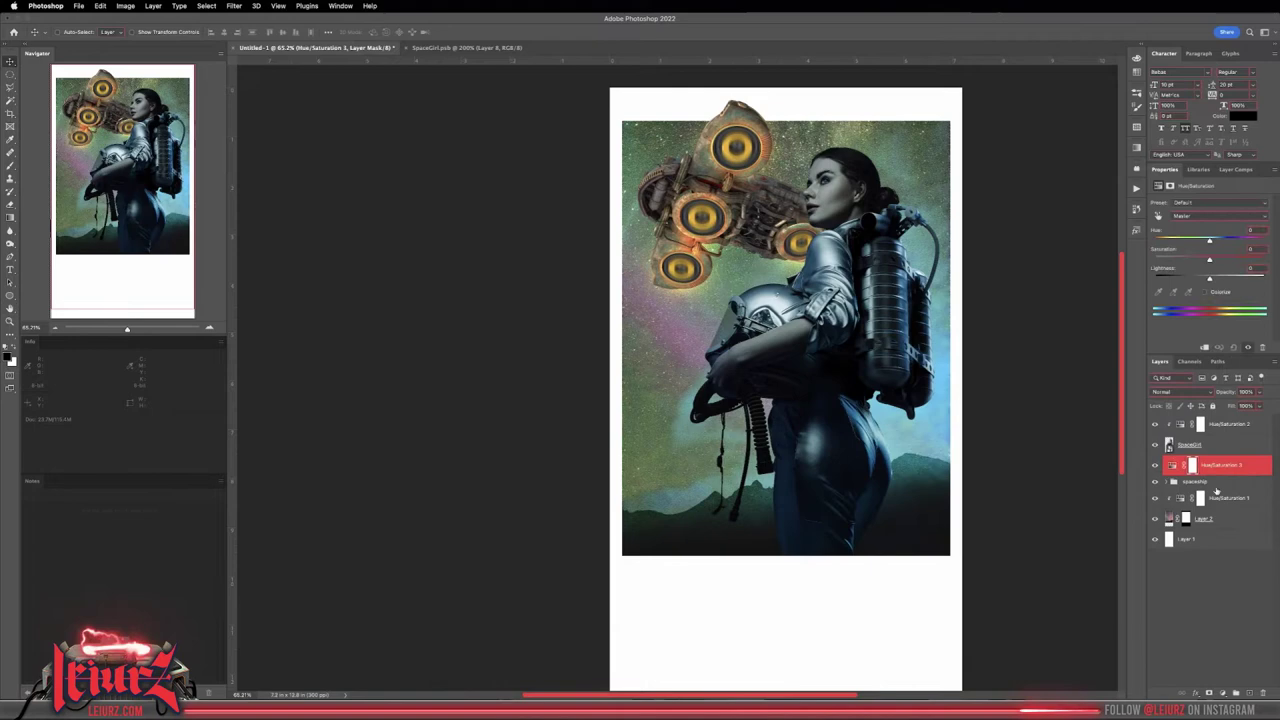
Step: Lower the opacity of the Hue/Saturation 3 spaceship tint
{"action": "left_click", "coordinate": [1200, 466]}
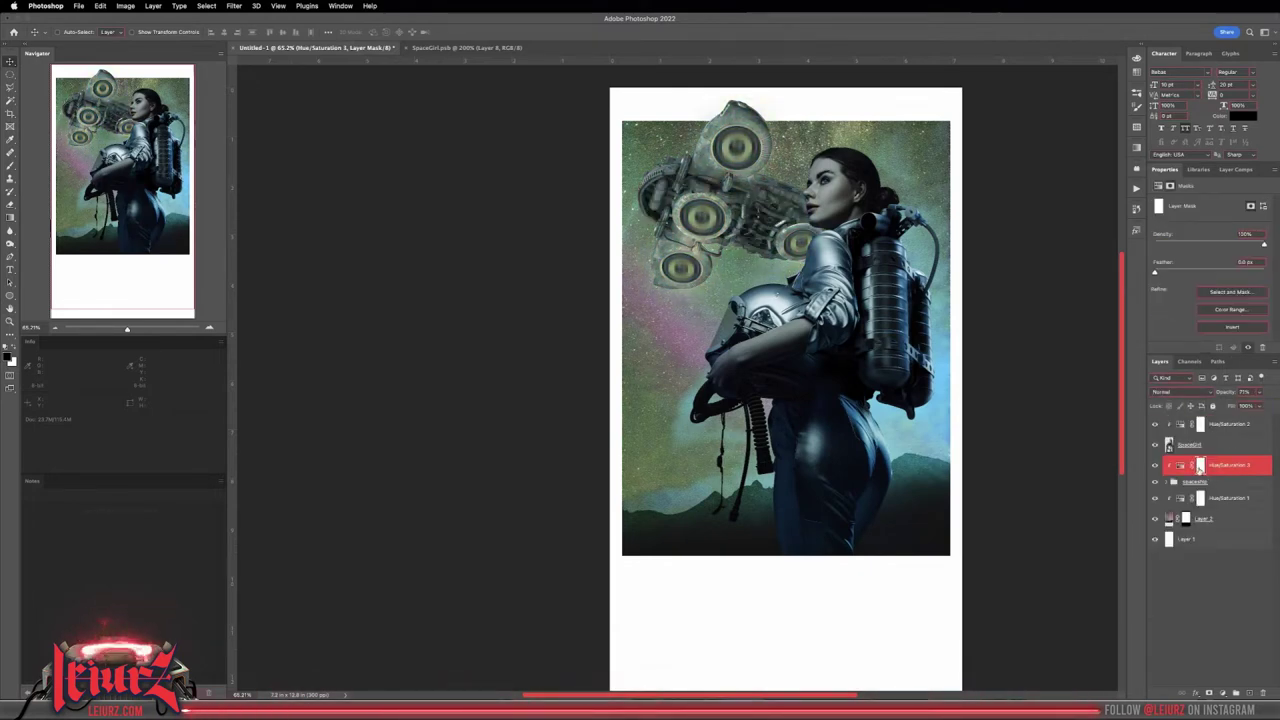
{"action": "scroll", "coordinate": [786, 330], "scroll_direction": "up", "scroll_amount": 1}
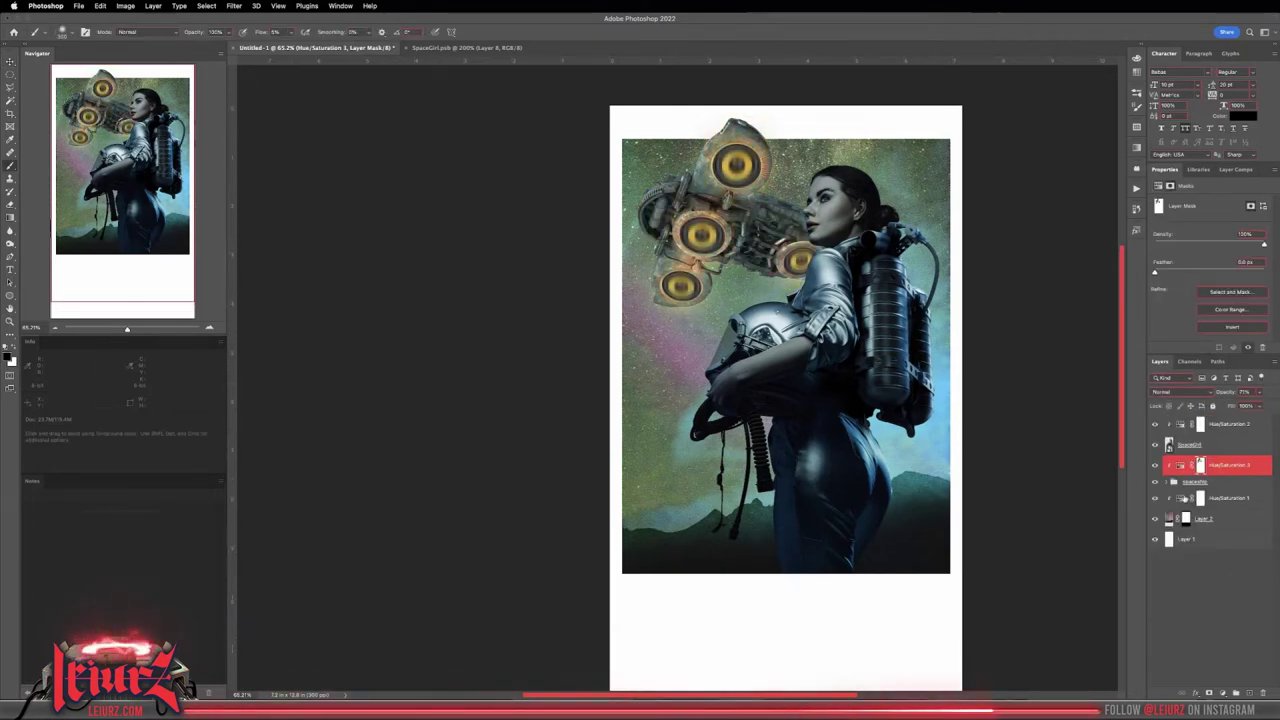
{"action": "left_click_drag", "start_coordinate": [1258, 391], "coordinate": [1254, 408]}
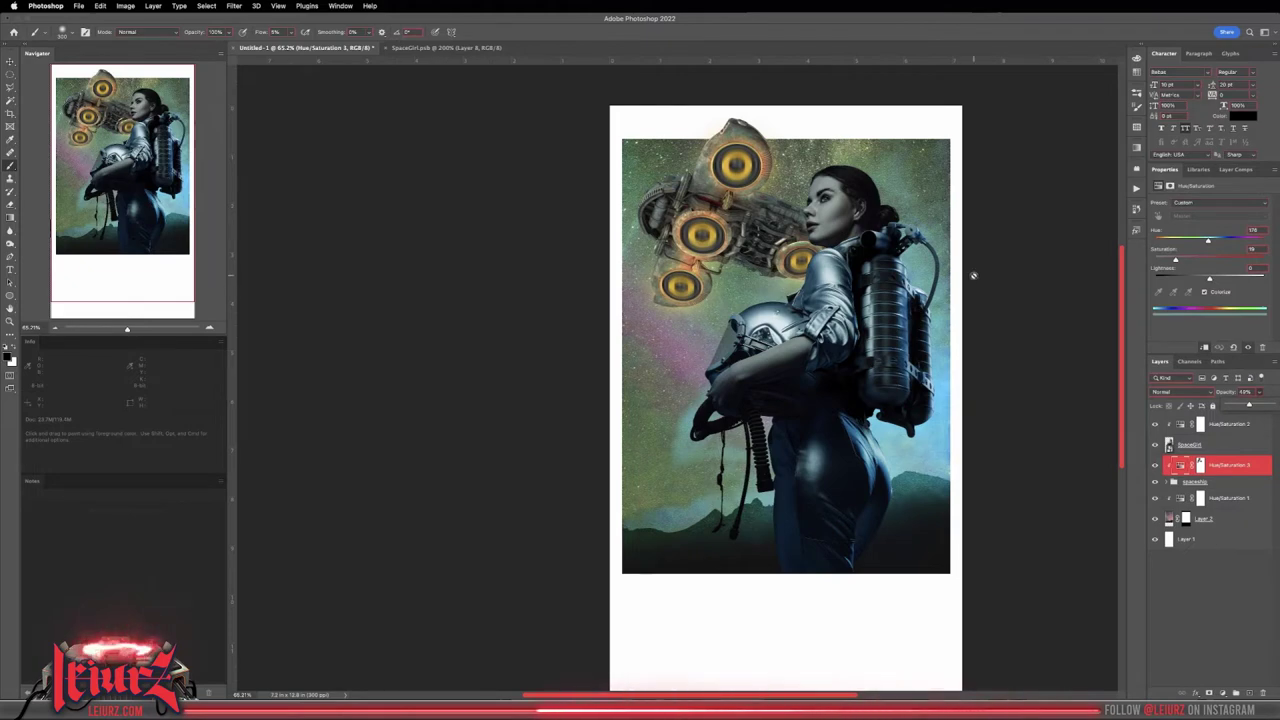
Step: Add a golden-orange colorized Hue/Saturation 4 above Hue/Saturation 3 with an inverted mask
{"action": "left_click", "coordinate": [1208, 482]}
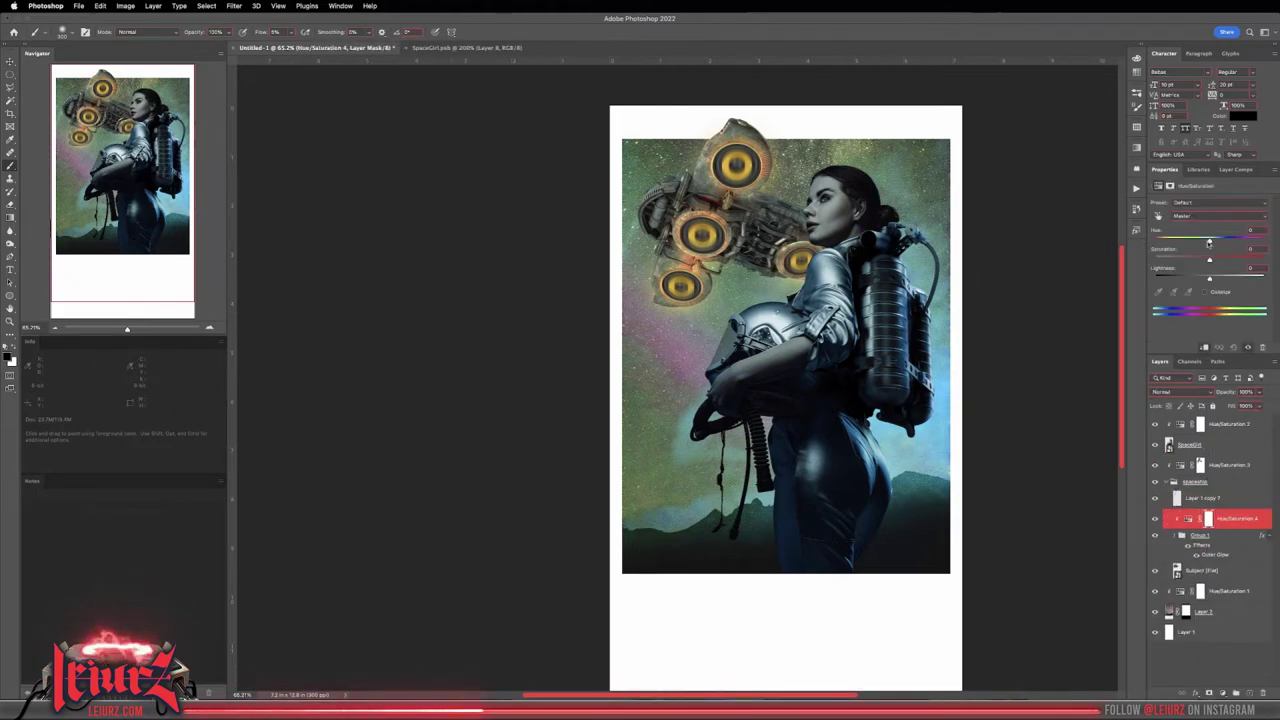
{"action": "left_click_drag", "start_coordinate": [1222, 520], "coordinate": [1218, 466]}
{"action": "left_click", "coordinate": [1200, 465]}
{"action": "key", "text": "ctrl+i"}
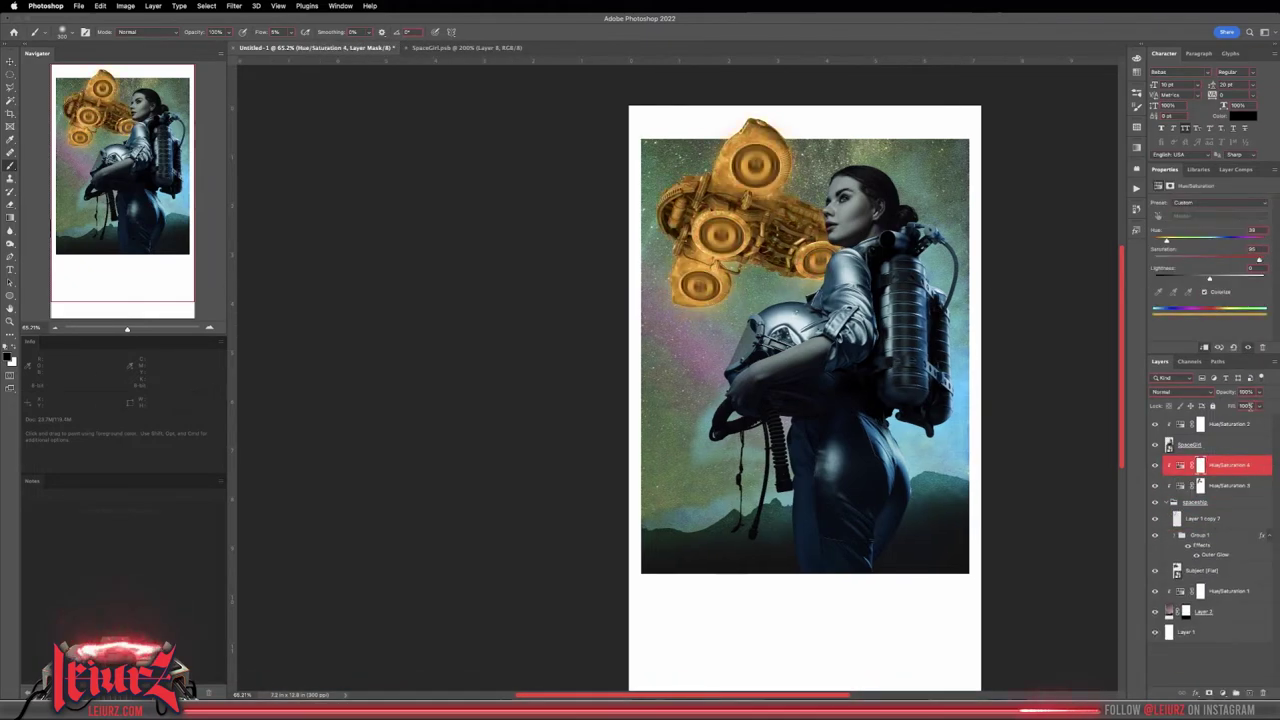
{"action": "scroll", "coordinate": [439, 347], "scroll_direction": "down", "scroll_amount": 1}
{"action": "scroll", "coordinate": [1066, 306], "scroll_direction": "right", "scroll_amount": 2}
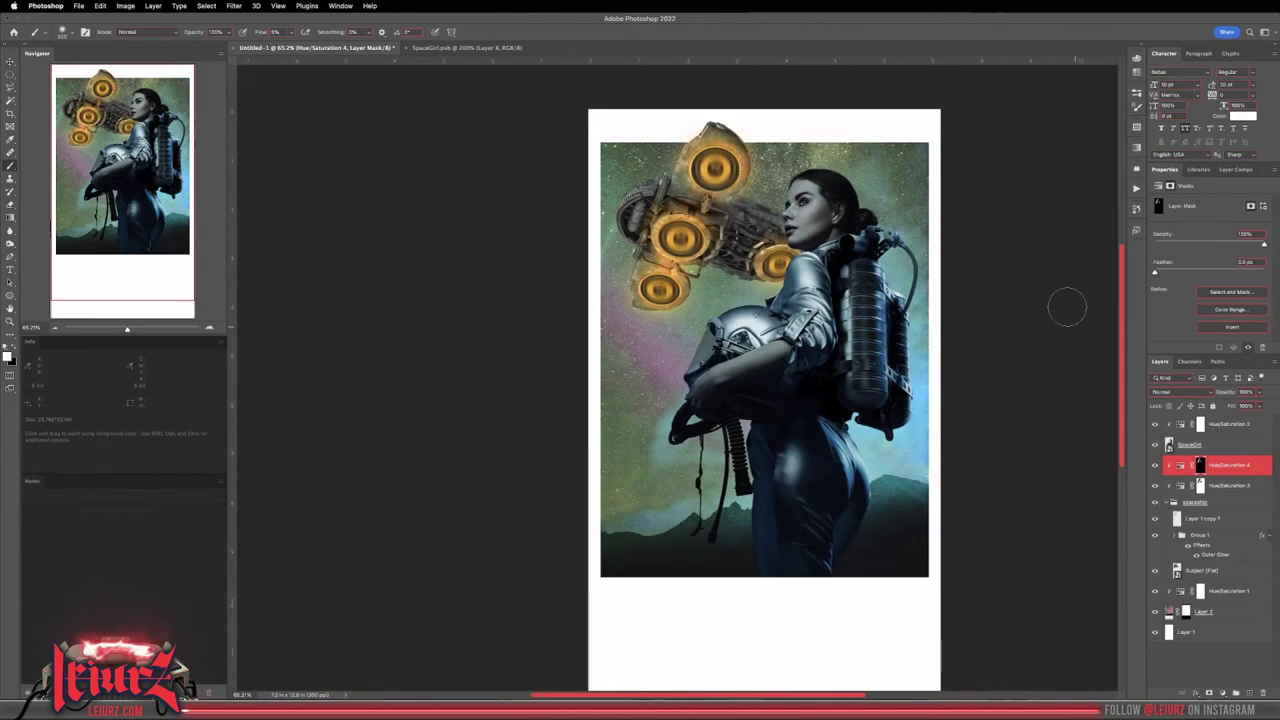
{"action": "scroll", "coordinate": [571, 309], "scroll_direction": "up", "scroll_amount": 2}
{"action": "key", "text": "v"}
{"action": "key", "text": "b"}
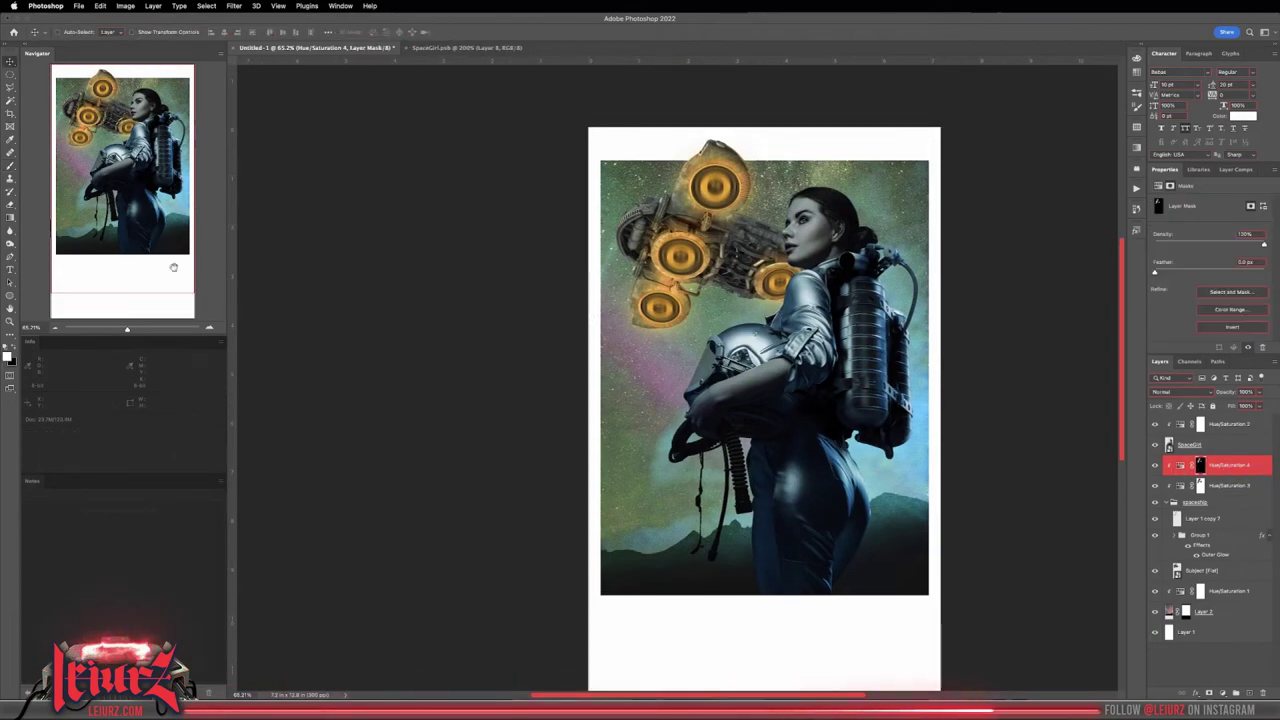
{"action": "scroll", "coordinate": [829, 198], "scroll_direction": "up", "scroll_amount": 5}
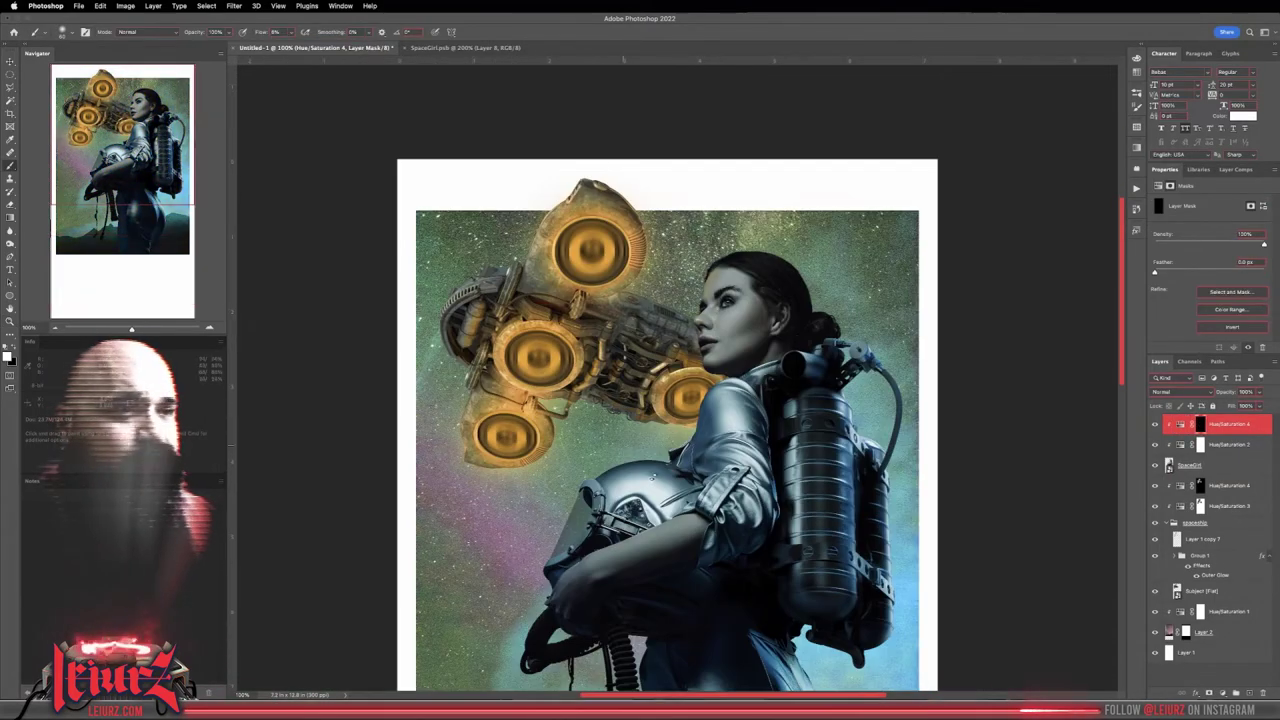
Step: Add an Exposure adjustment layer for the woman and invert its mask to hide it
{"action": "key", "text": "x"}
{"action": "key", "text": "x"}
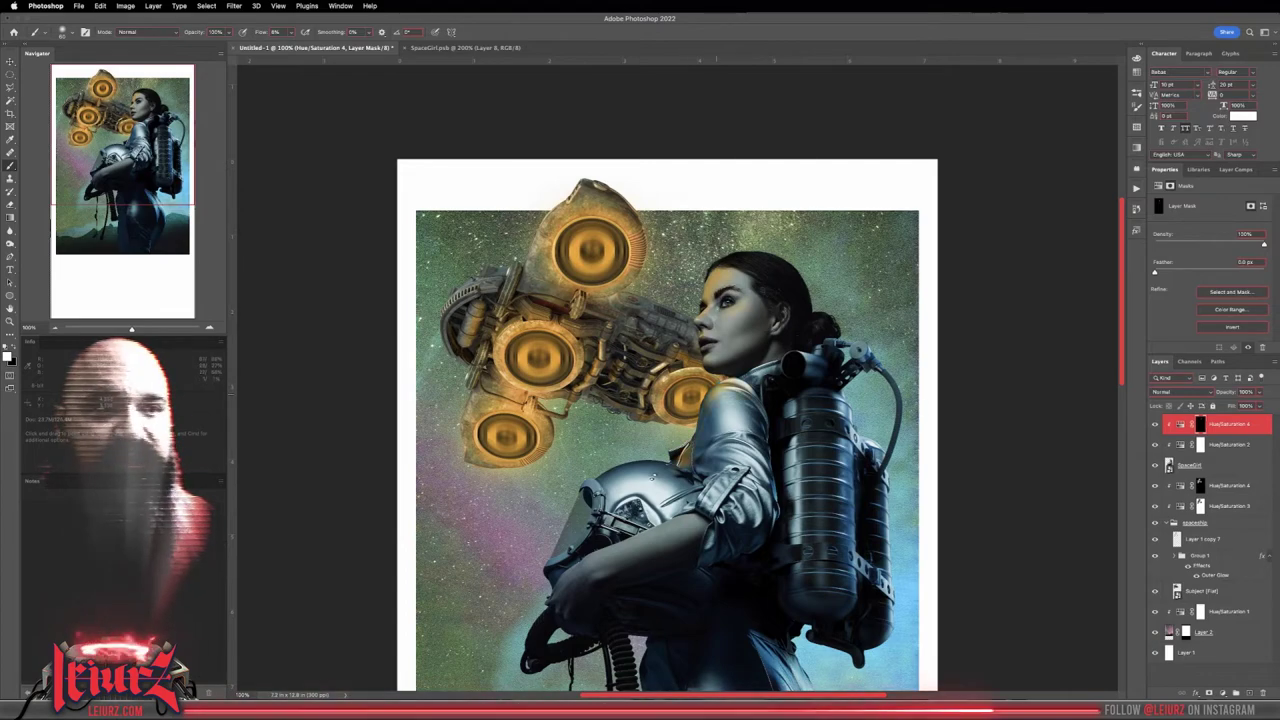
{"action": "scroll", "coordinate": [660, 400], "scroll_direction": "down", "scroll_amount": 2}
{"action": "scroll", "coordinate": [652, 400], "scroll_direction": "down", "scroll_amount": 1}
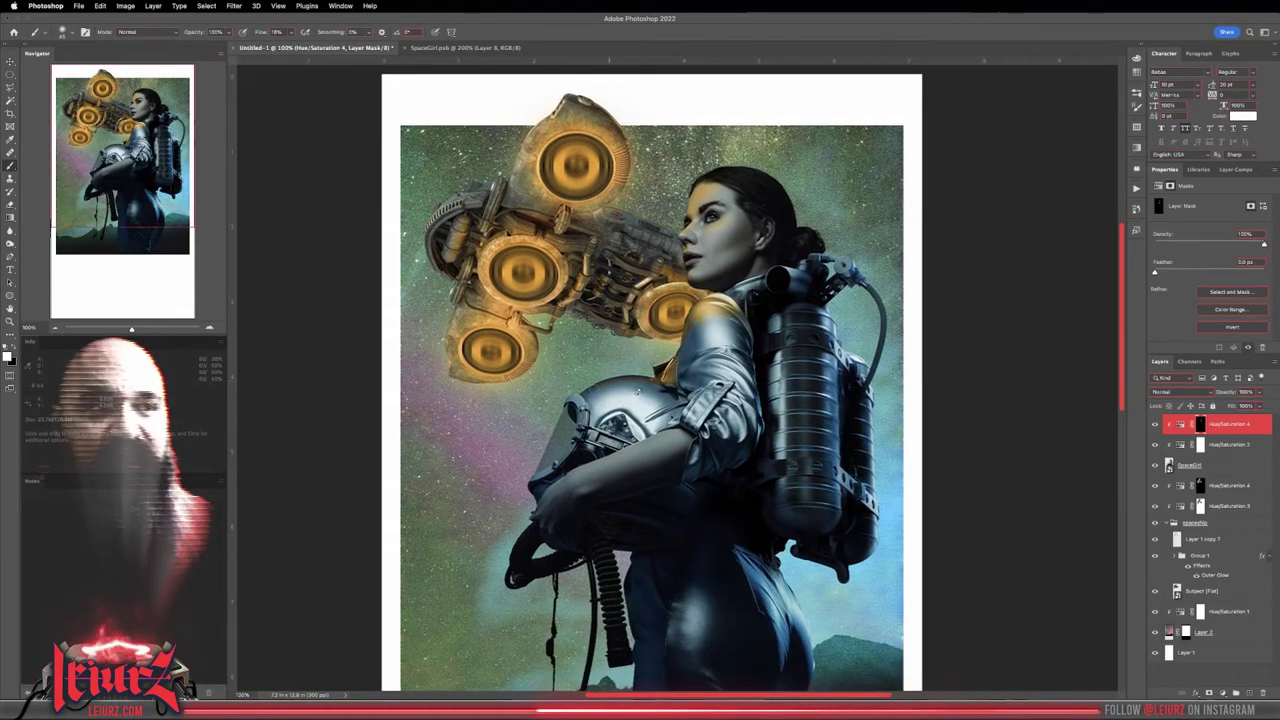
{"action": "scroll", "coordinate": [636, 392], "scroll_direction": "up", "scroll_amount": 5}
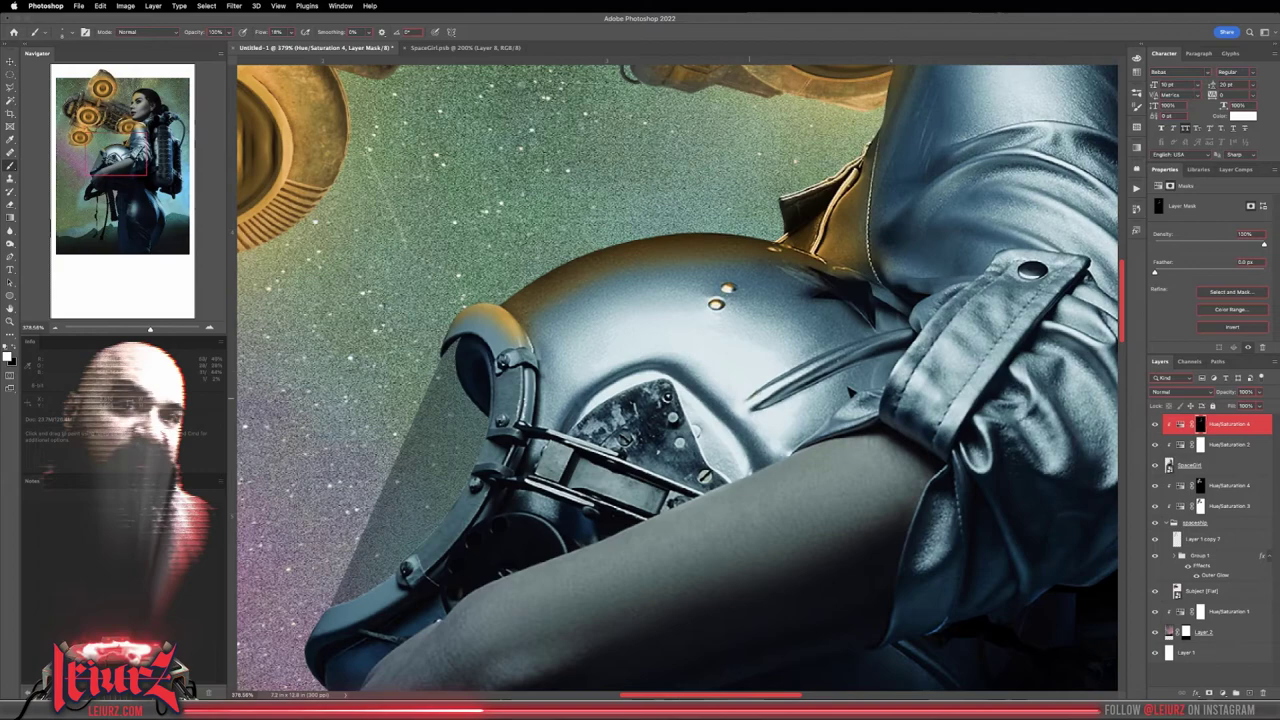
{"action": "scroll", "coordinate": [680, 378], "scroll_direction": "down", "scroll_amount": 1}
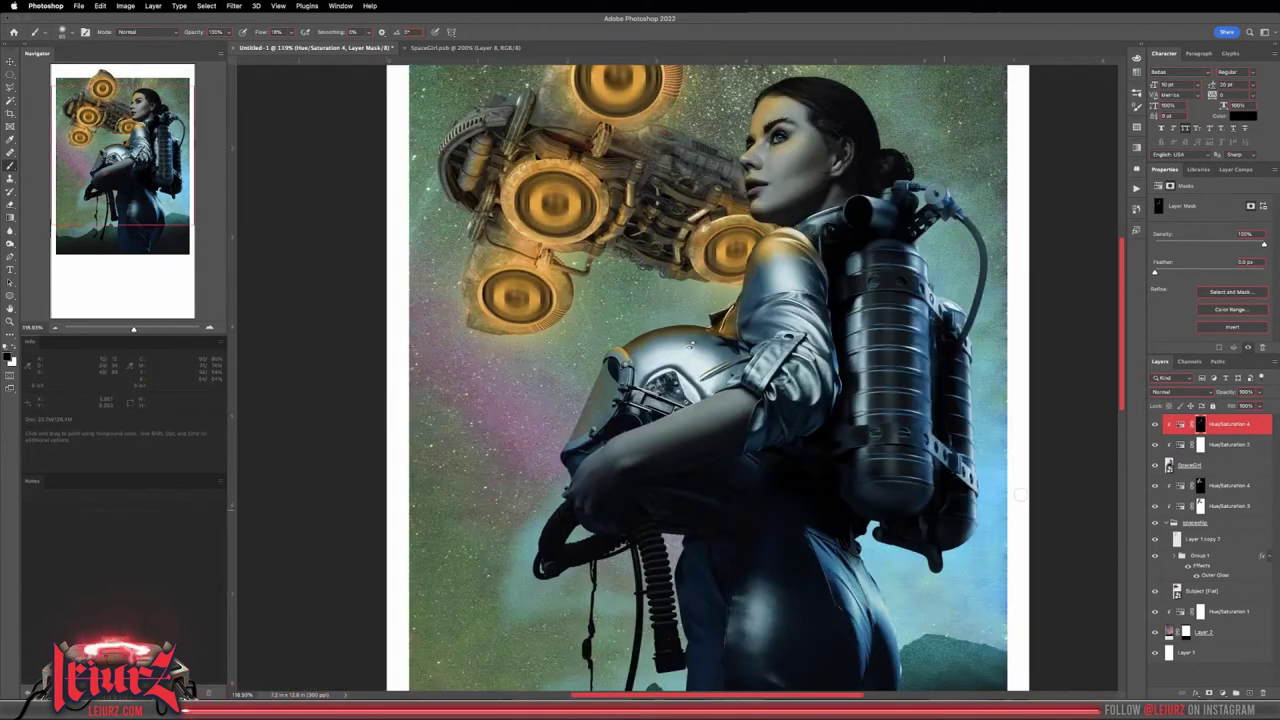
{"action": "left_click", "coordinate": [1200, 465]}
{"action": "key", "text": "ctrl+i"}
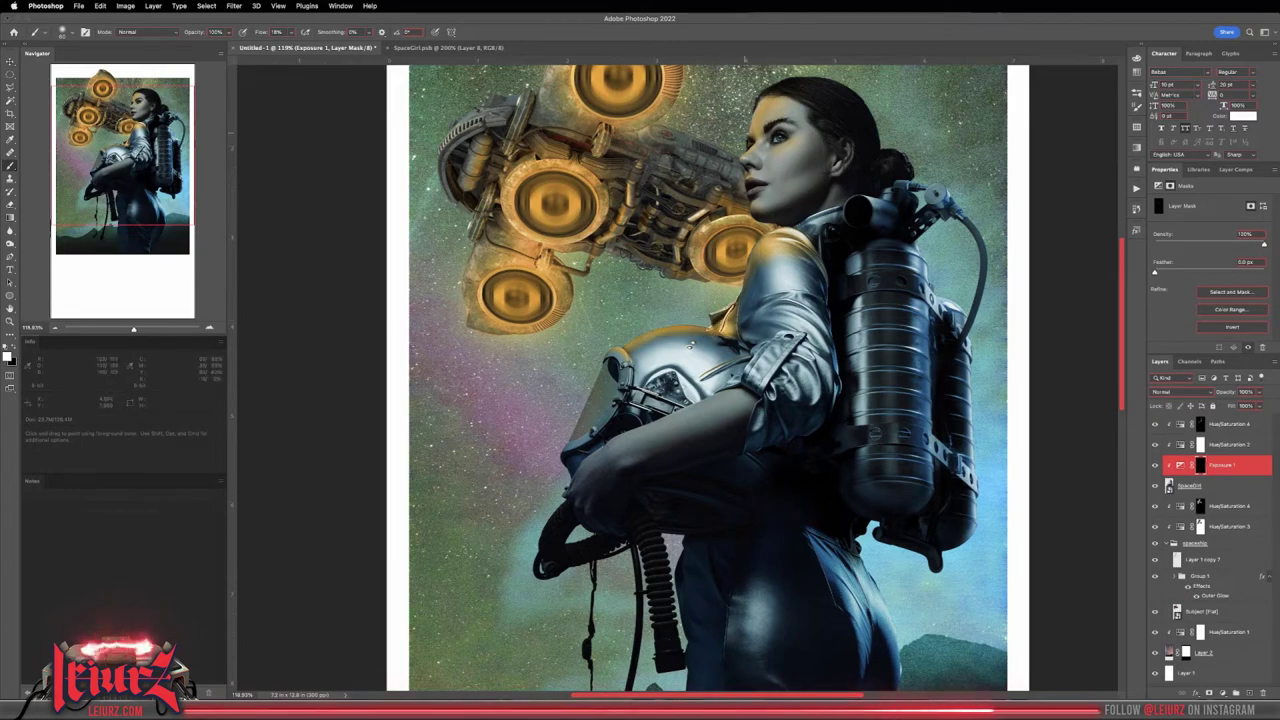
Step: Frame the helmet in view and select the Hue/Saturation 4 layer's mask
{"action": "scroll", "coordinate": [690, 345], "scroll_direction": "up", "scroll_amount": 3}
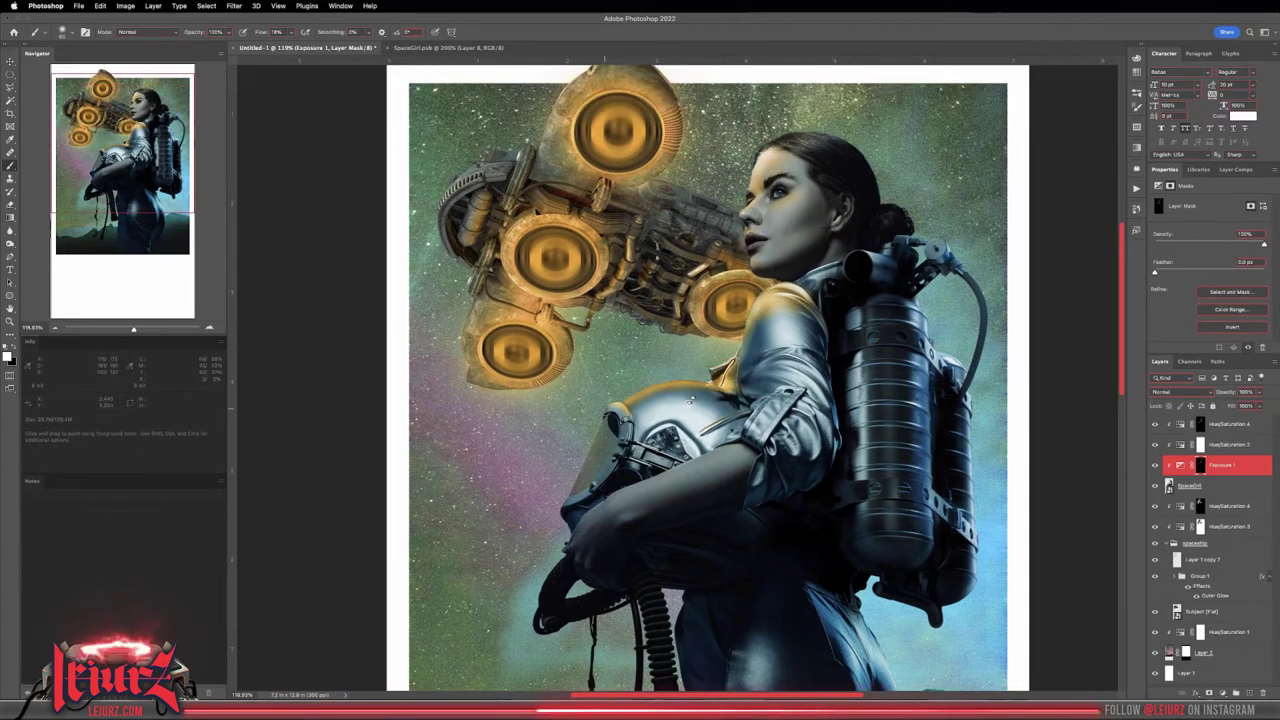
{"action": "left_click_drag", "start_coordinate": [690, 400], "coordinate": [604, 330]}
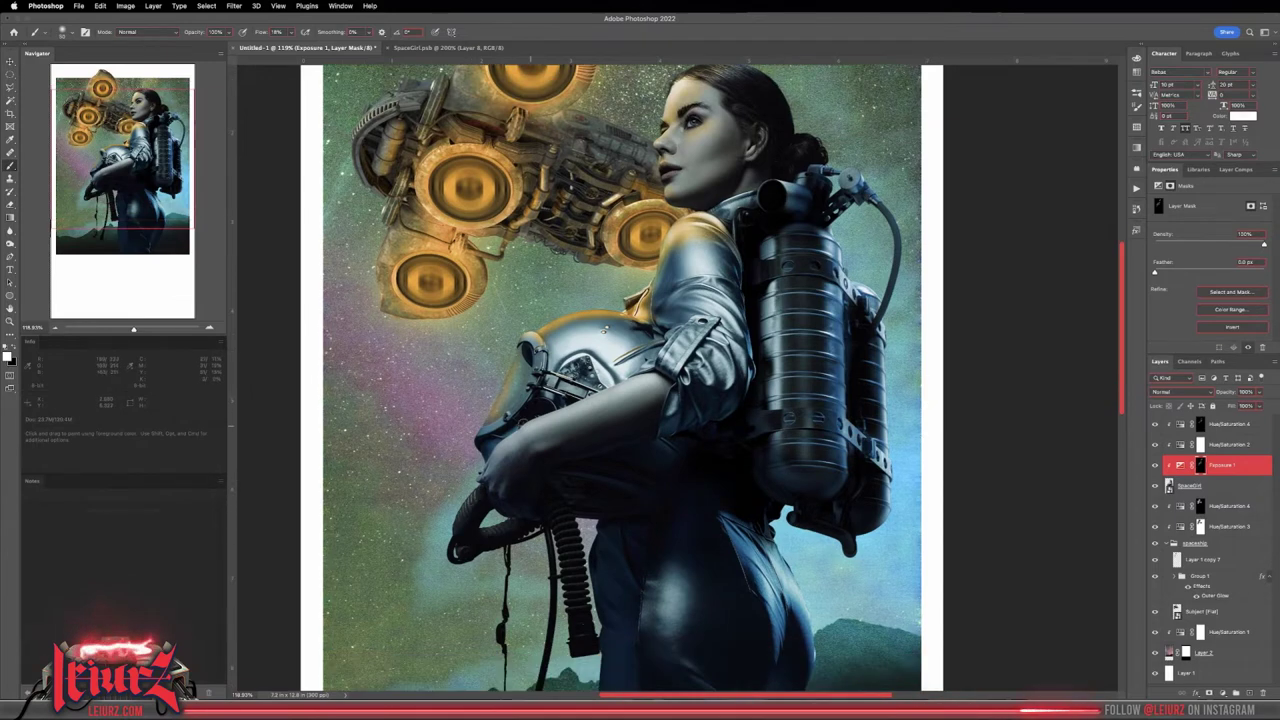
{"action": "mouse_move", "coordinate": [604, 330]}
{"action": "left_mouse_down"}
{"action": "mouse_move", "coordinate": [604, 312]}
{"action": "mouse_move", "coordinate": [604, 400]}
{"action": "left_mouse_up"}
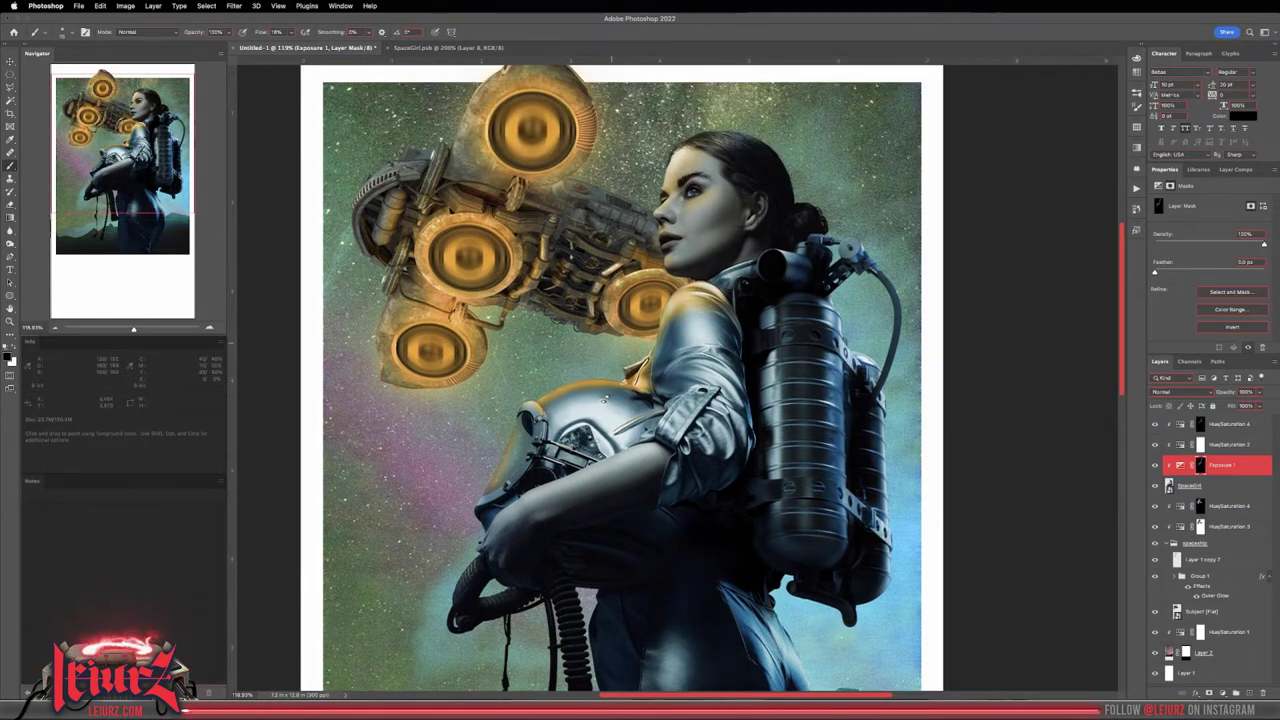
{"action": "key", "text": "alt+bracketright"}
{"action": "key", "text": "alt+bracketright"}
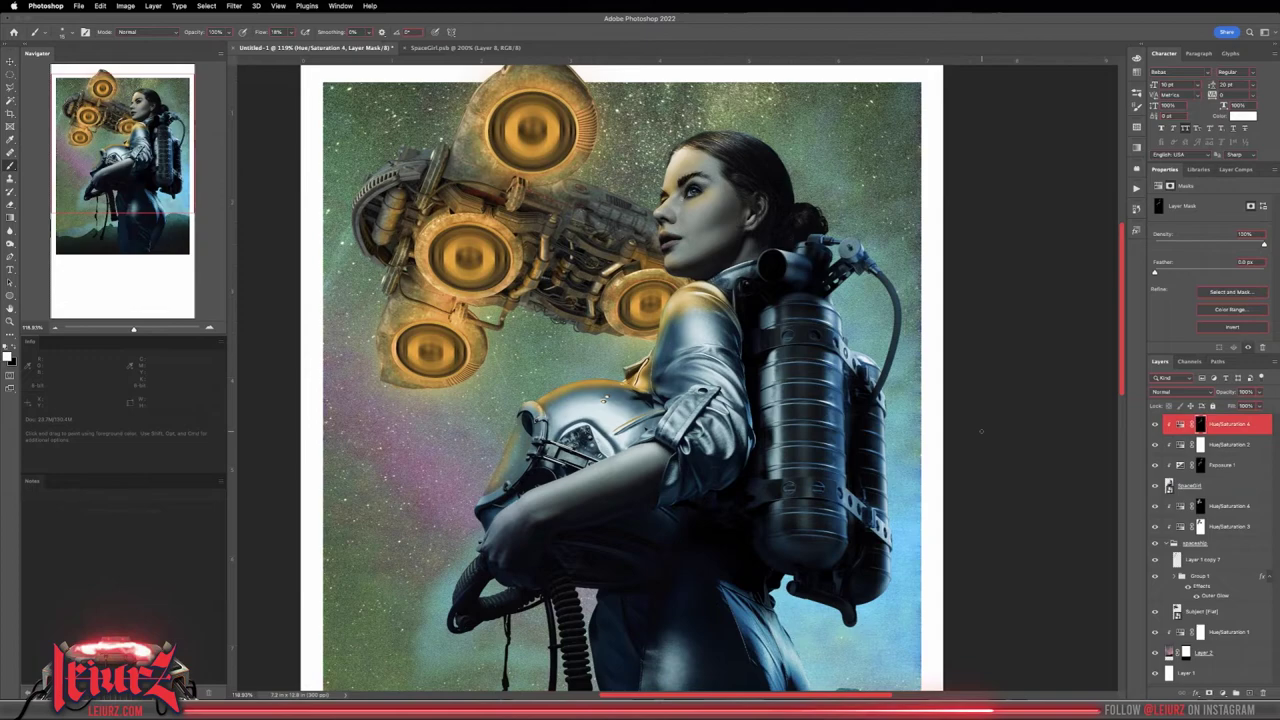
{"action": "mouse_move", "coordinate": [604, 399]}
{"action": "left_mouse_down"}
{"action": "mouse_move", "coordinate": [587, 447]}
{"action": "mouse_move", "coordinate": [587, 357]}
{"action": "left_mouse_up"}
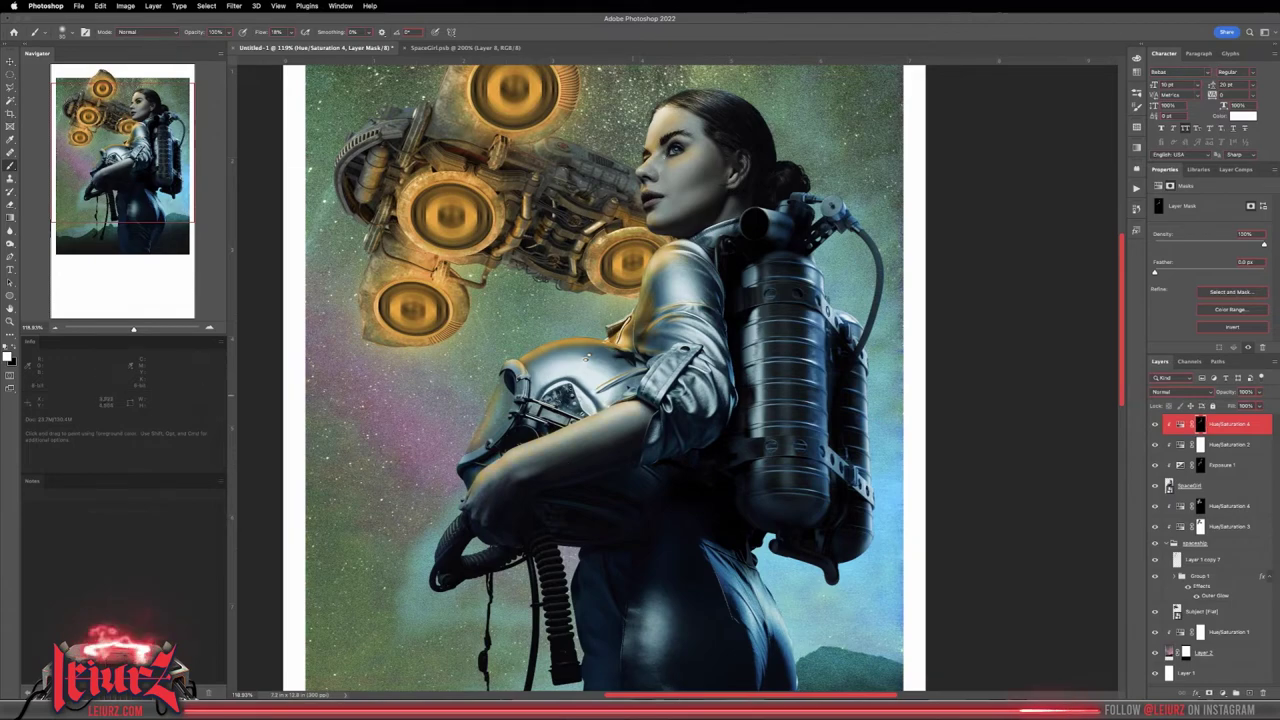
{"action": "scroll", "coordinate": [775, 300], "scroll_direction": "up", "scroll_amount": 5}
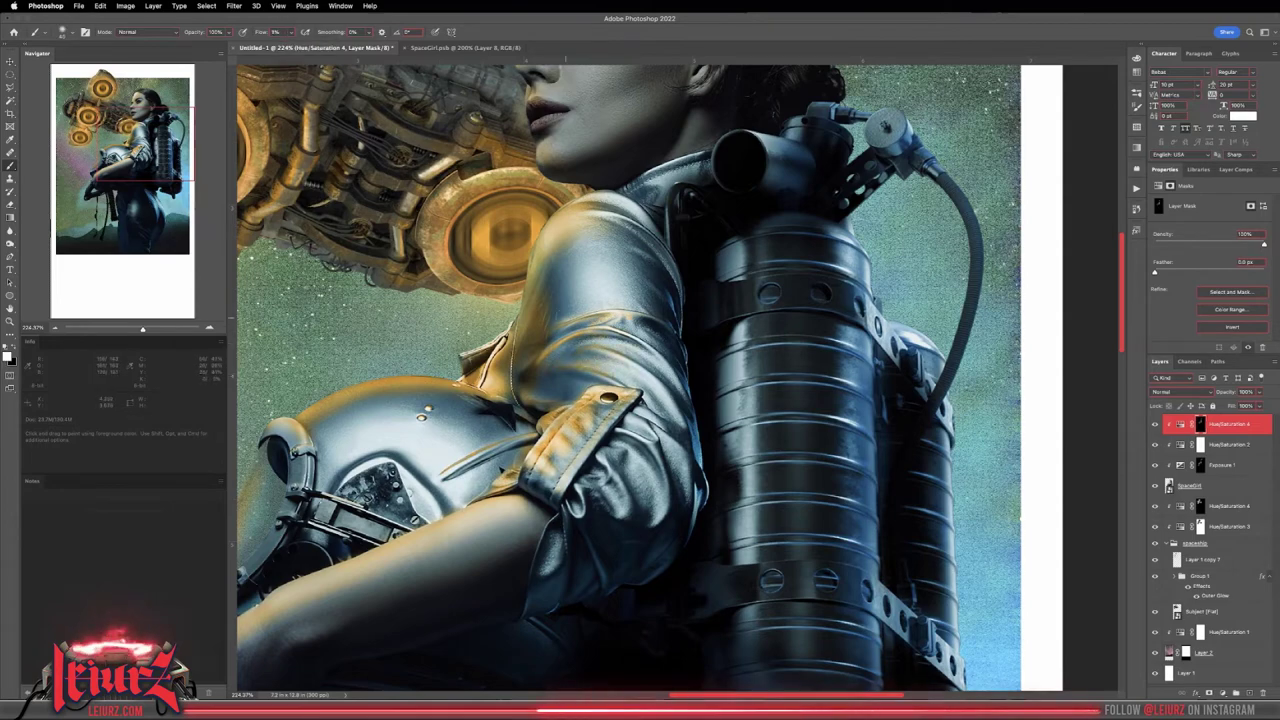
{"action": "scroll", "coordinate": [814, 175], "scroll_direction": "down", "scroll_amount": 5}
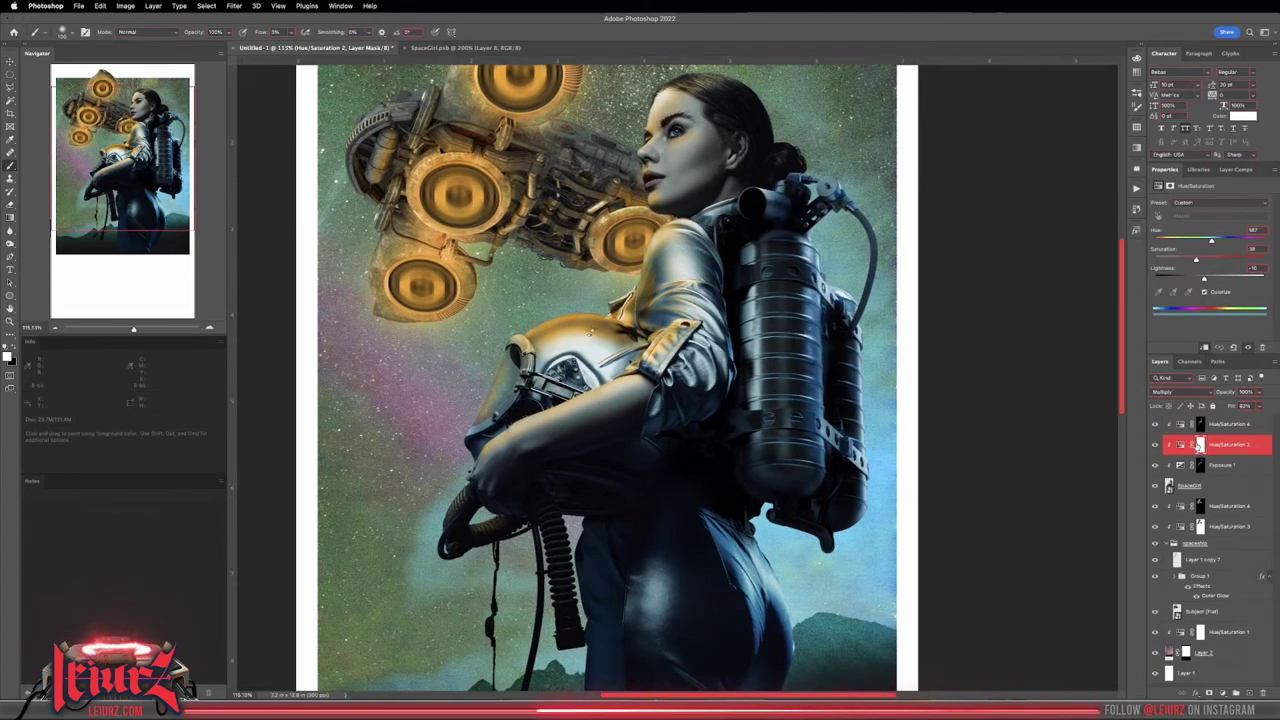
{"action": "left_click", "coordinate": [1200, 424]}
{"action": "scroll", "coordinate": [668, 372], "scroll_direction": "down", "scroll_amount": 3}
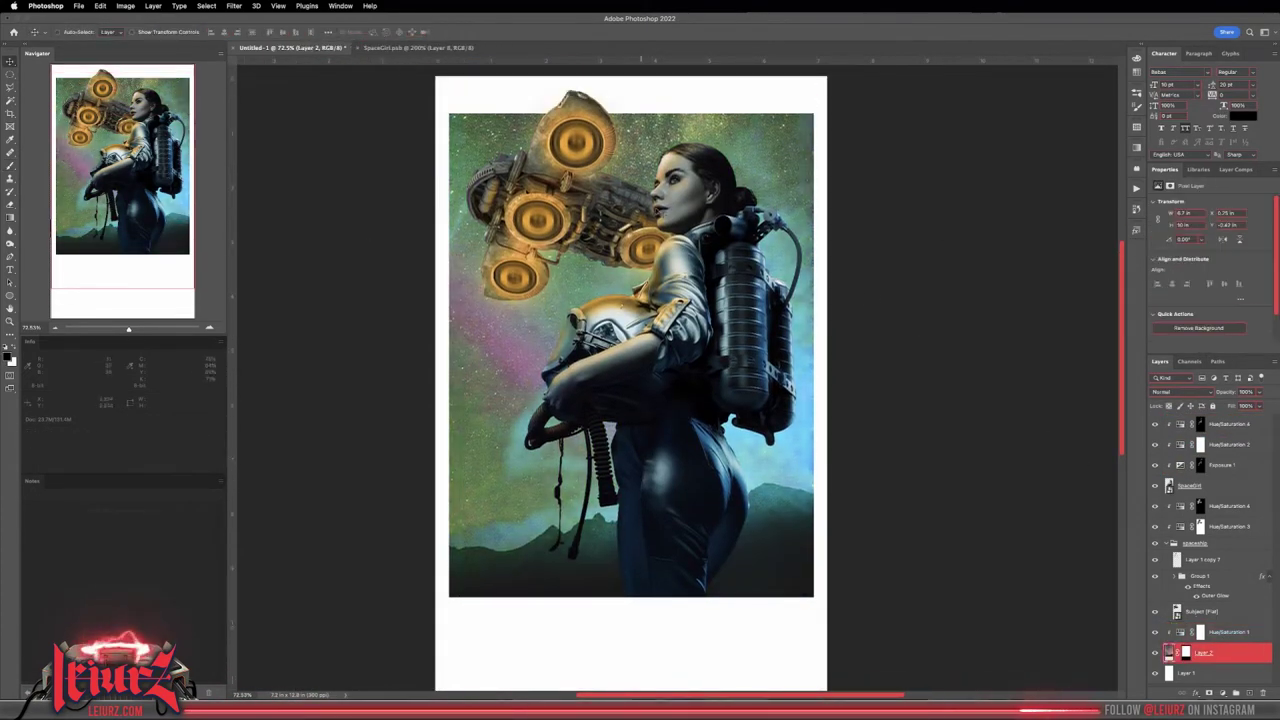
Step: Deepen the image tones with a levels tweak, select Hue/Saturation 2, and fit the flyer on screen
{"action": "mouse_move", "coordinate": [1233, 278]}
{"action": "left_mouse_down"}
{"action": "mouse_move", "coordinate": [1257, 278]}
{"action": "mouse_move", "coordinate": [1208, 278]}
{"action": "left_mouse_up"}
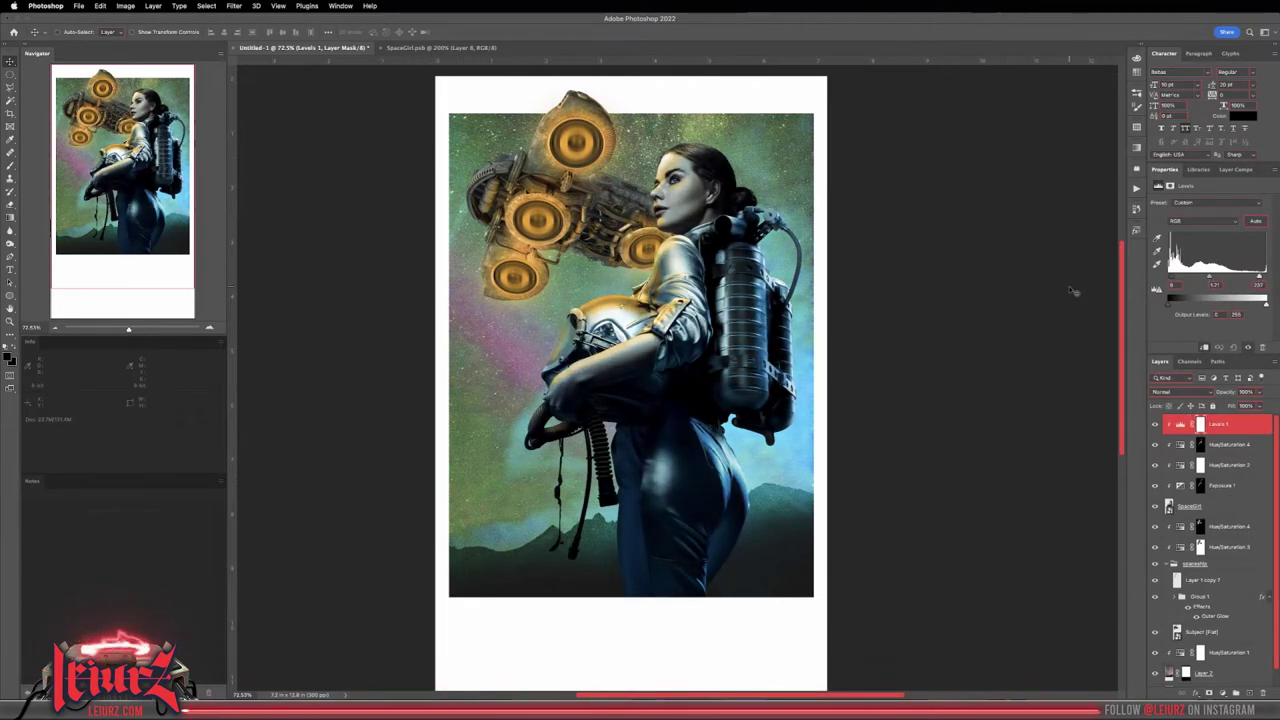
{"action": "left_click", "coordinate": [1225, 465]}
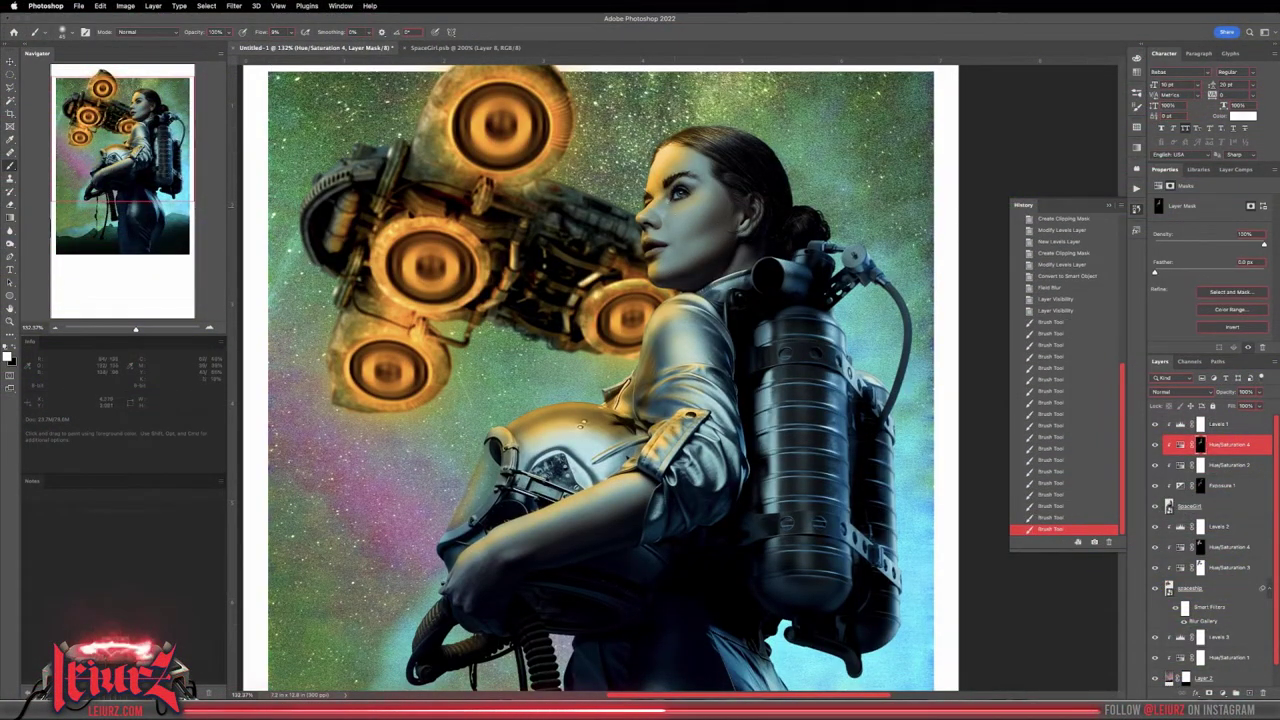
{"action": "key", "text": "ctrl+0"}
Step: Save the flyer as a Photoshop document
{"action": "key", "text": "ctrl+s"}
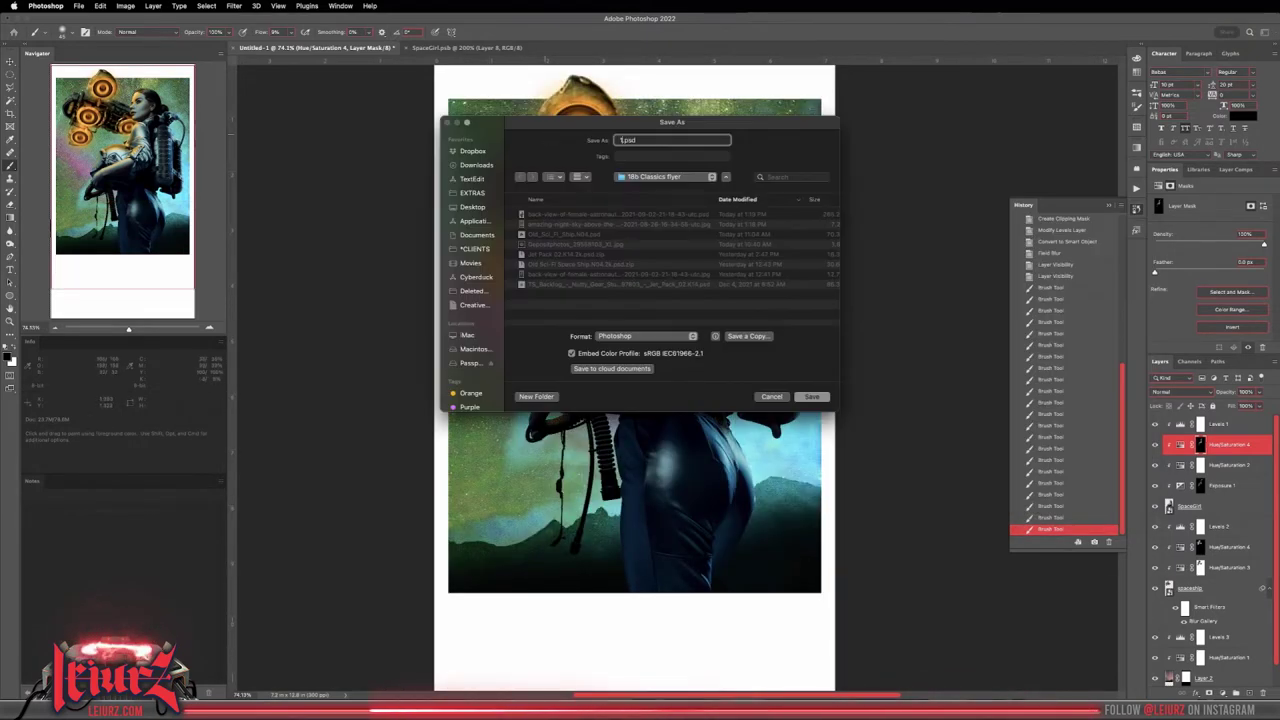
{"action": "key", "text": "Return"}
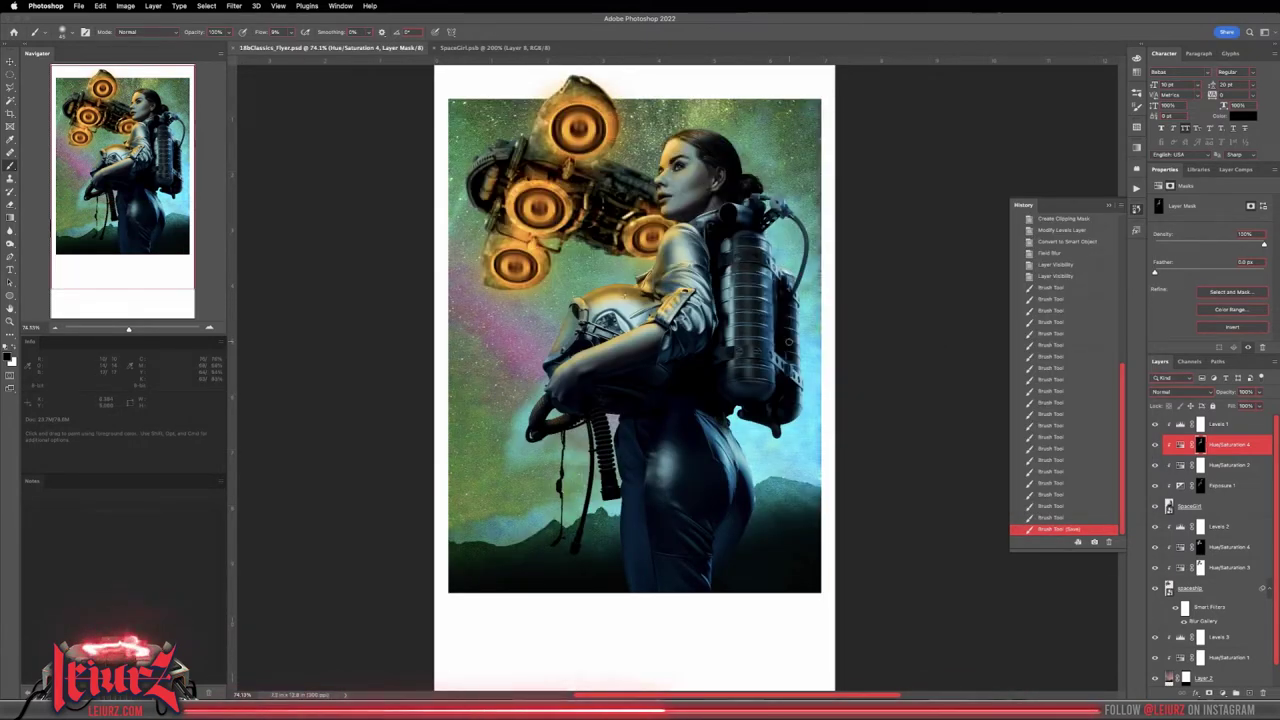
{"action": "key", "text": "v"}
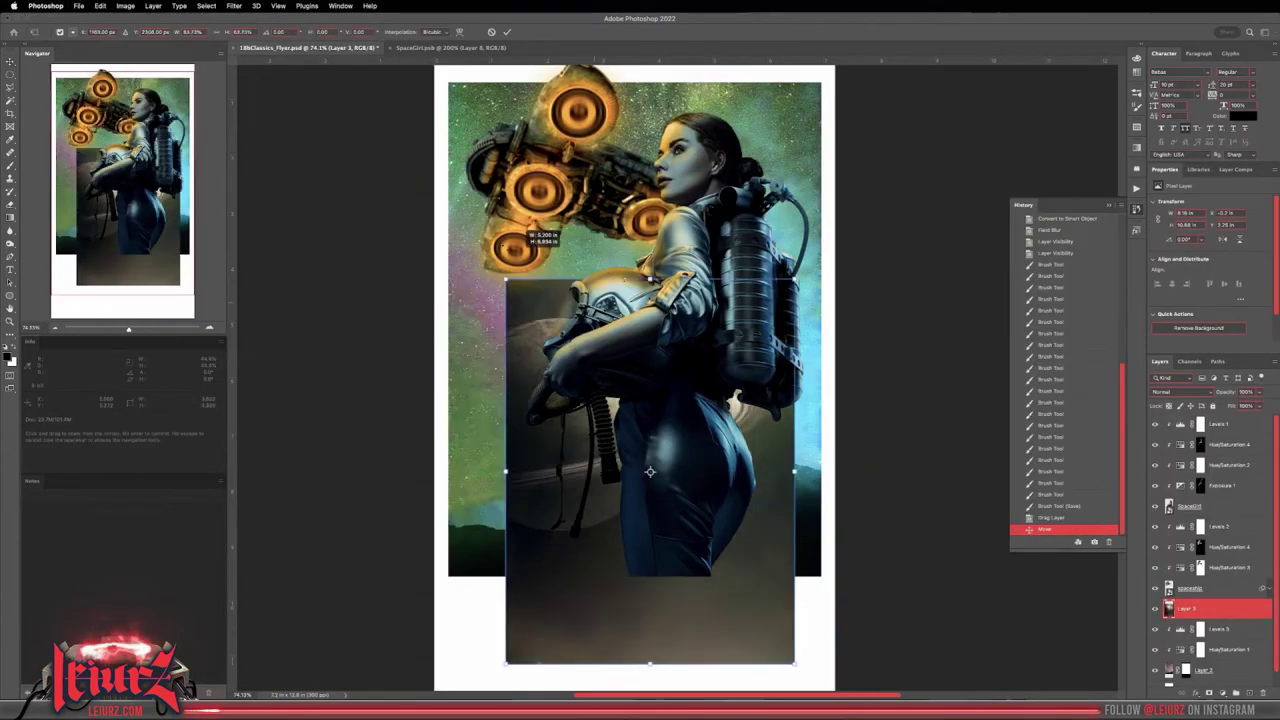
Step: Blend the planet layer into the sky and apply a Field Blur
{"action": "left_click", "coordinate": [1176, 542]}
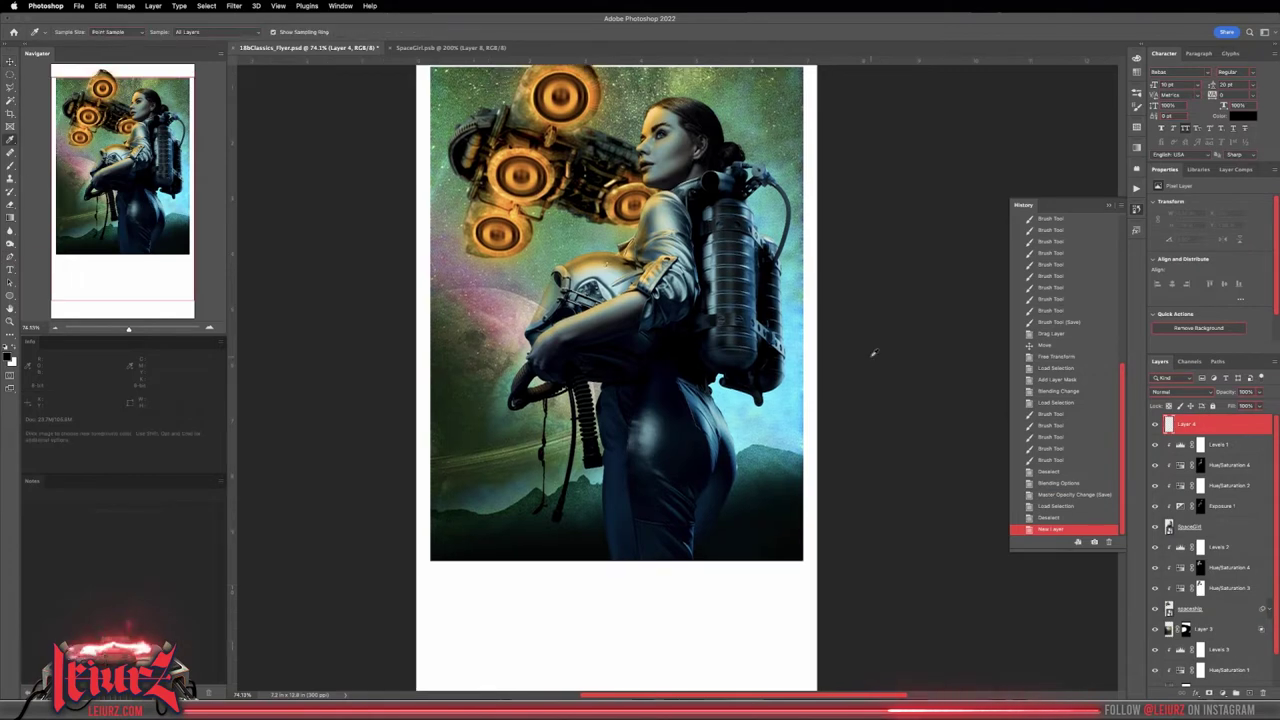
{"action": "left_click", "coordinate": [1172, 245]}
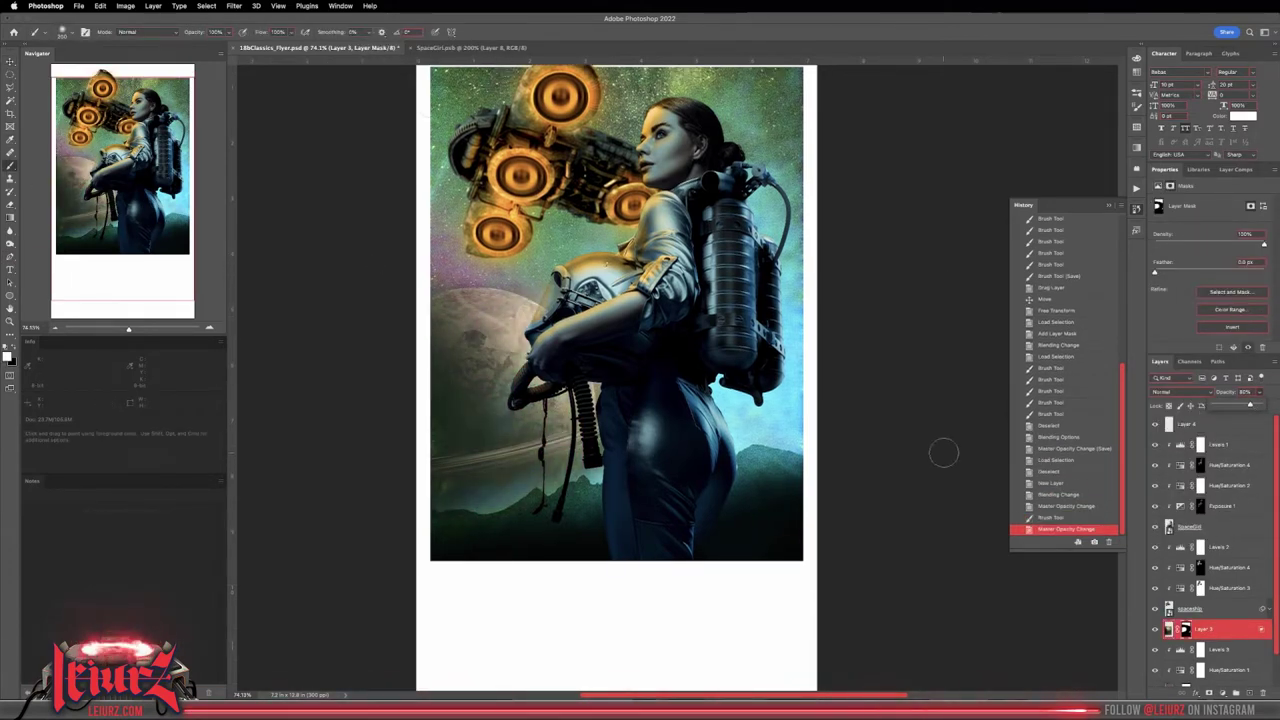
{"action": "left_click", "coordinate": [234, 6]}
{"action": "left_click", "coordinate": [418, 158]}
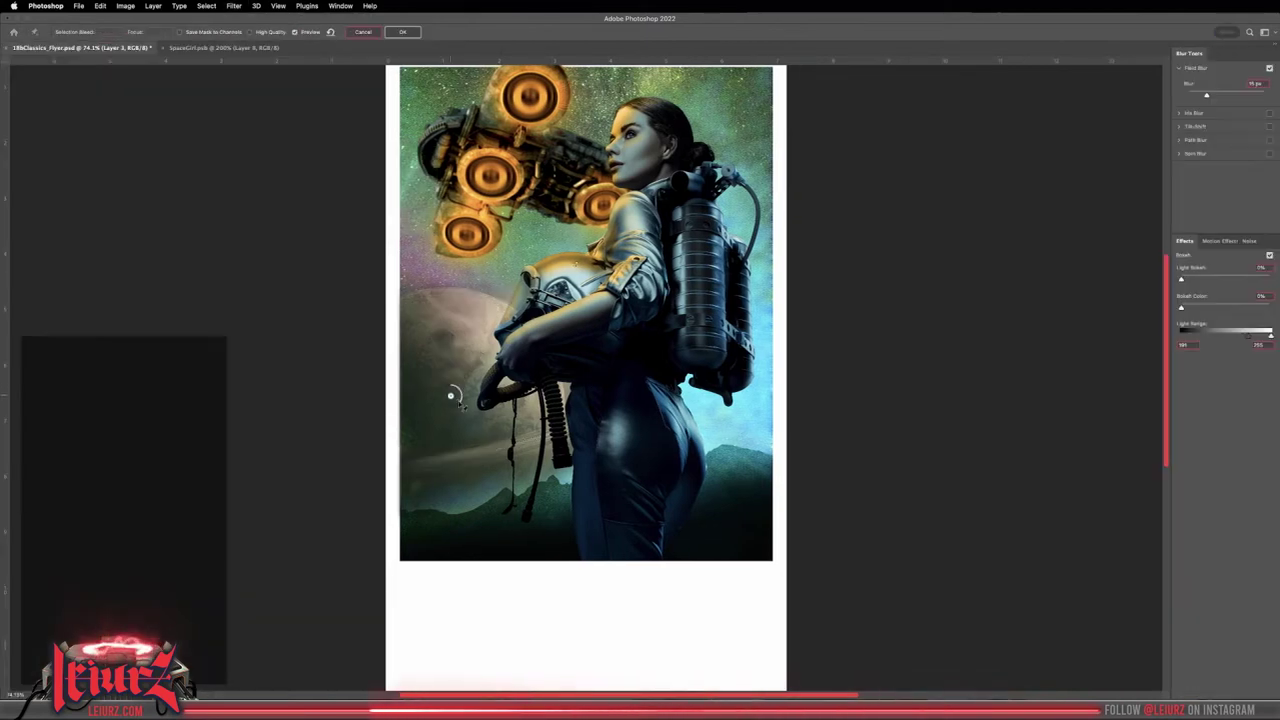
{"action": "key", "text": "Return"}
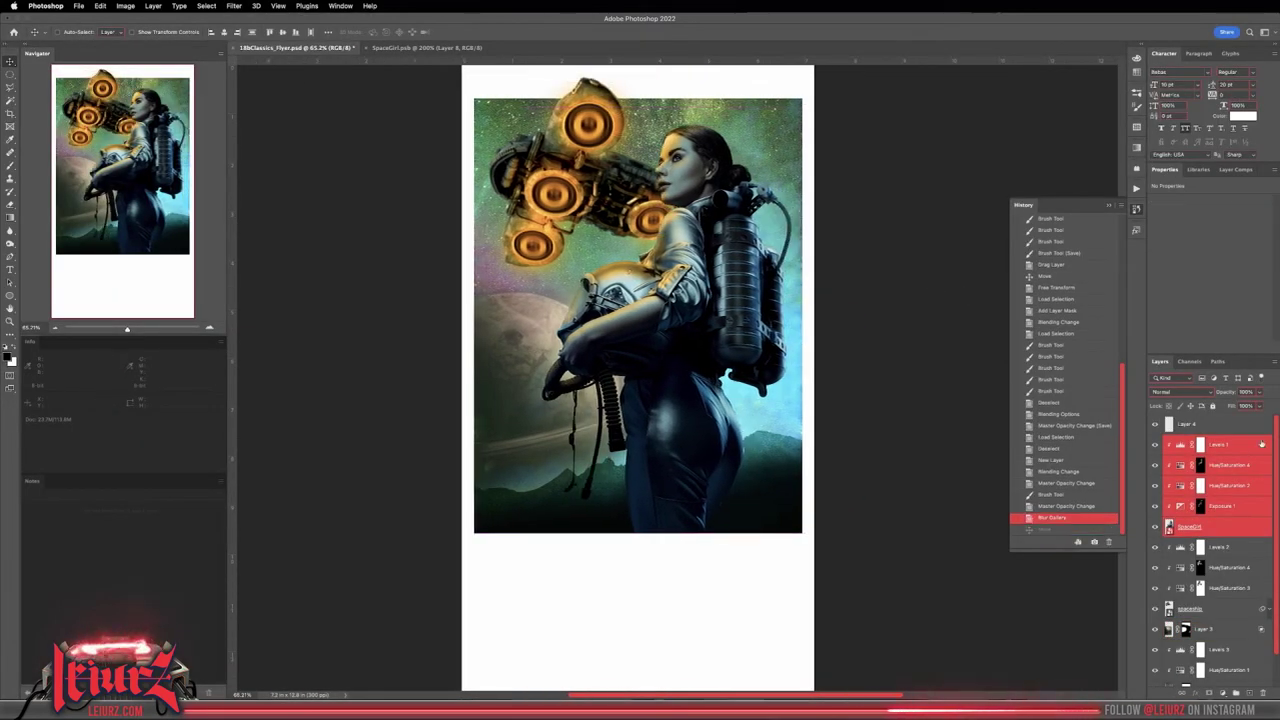
Step: Paint white fog across the bottom of the image with a fog brush
{"action": "key", "text": "i"}
{"action": "key", "text": "b"}
{"action": "key", "text": "F5"}
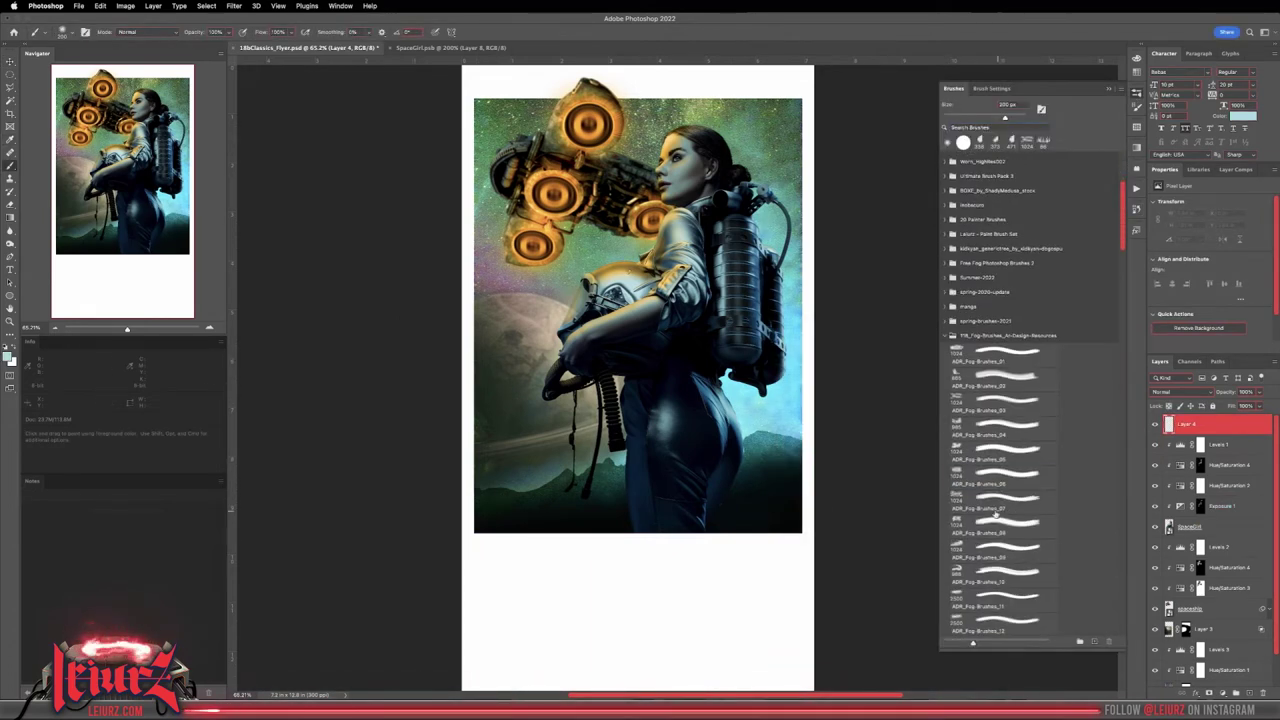
{"action": "left_click", "coordinate": [637, 512]}
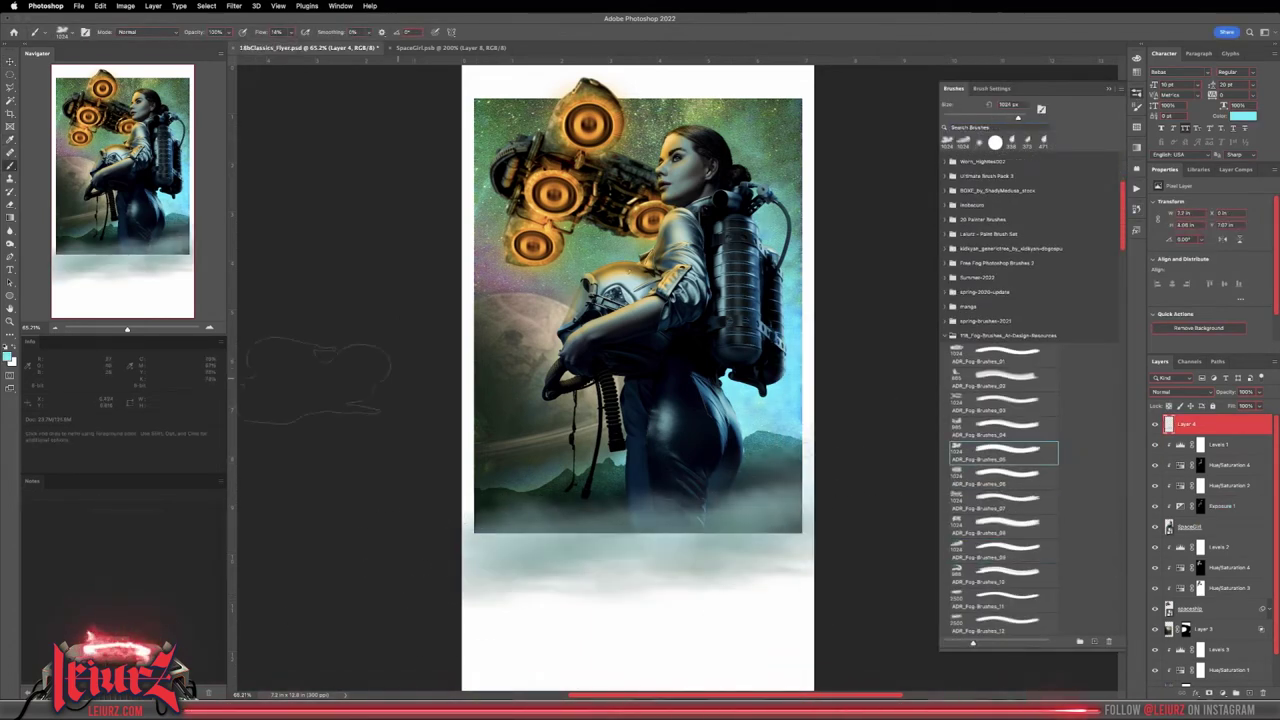
{"action": "left_click", "coordinate": [8, 356]}
{"action": "left_click", "coordinate": [1016, 349]}
{"action": "left_click_drag", "start_coordinate": [490, 560], "coordinate": [790, 510]}
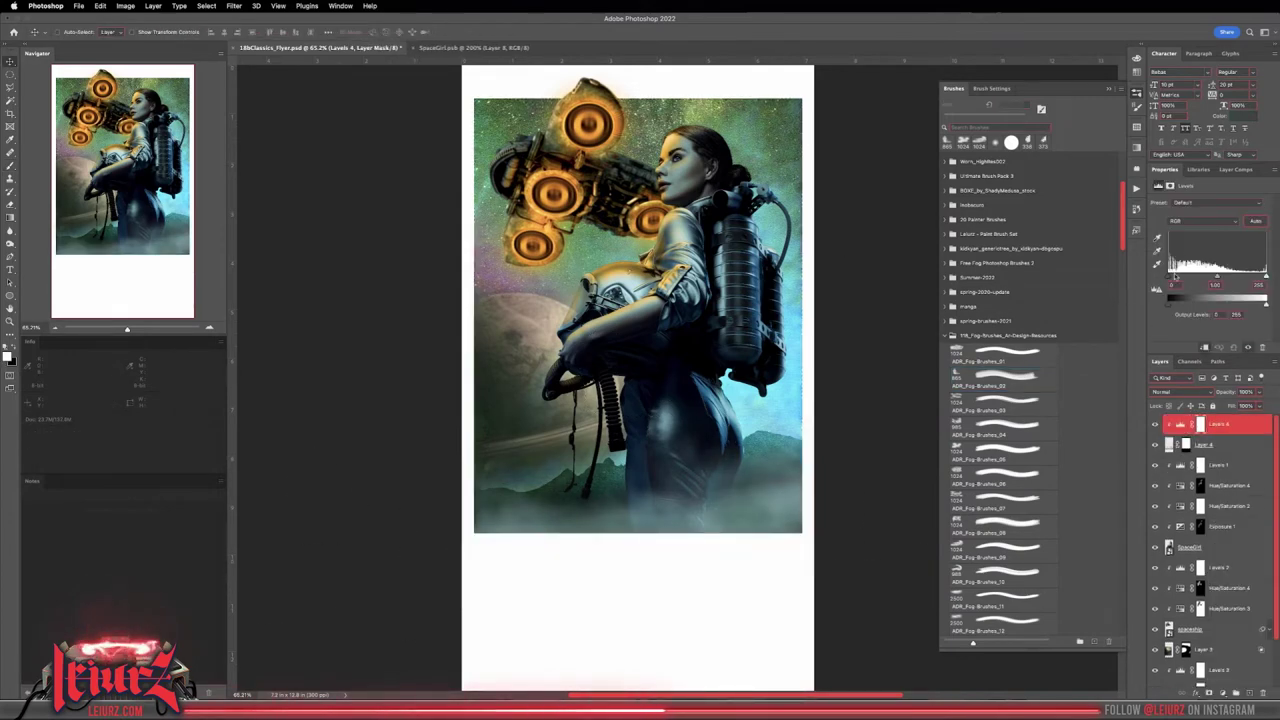
{"action": "key", "text": "F5"}
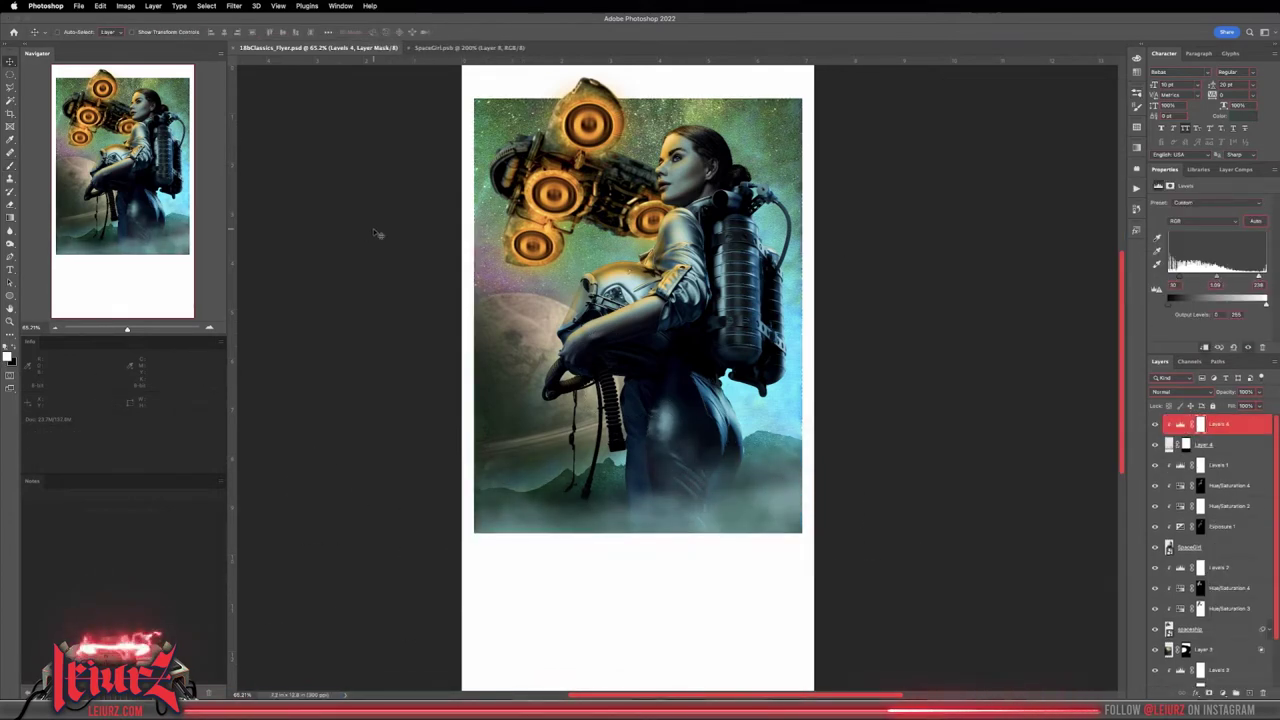
Step: Add a new Hue/Saturation adjustment layer and bring in the paper texture file
{"action": "key", "text": "super+Tab"}
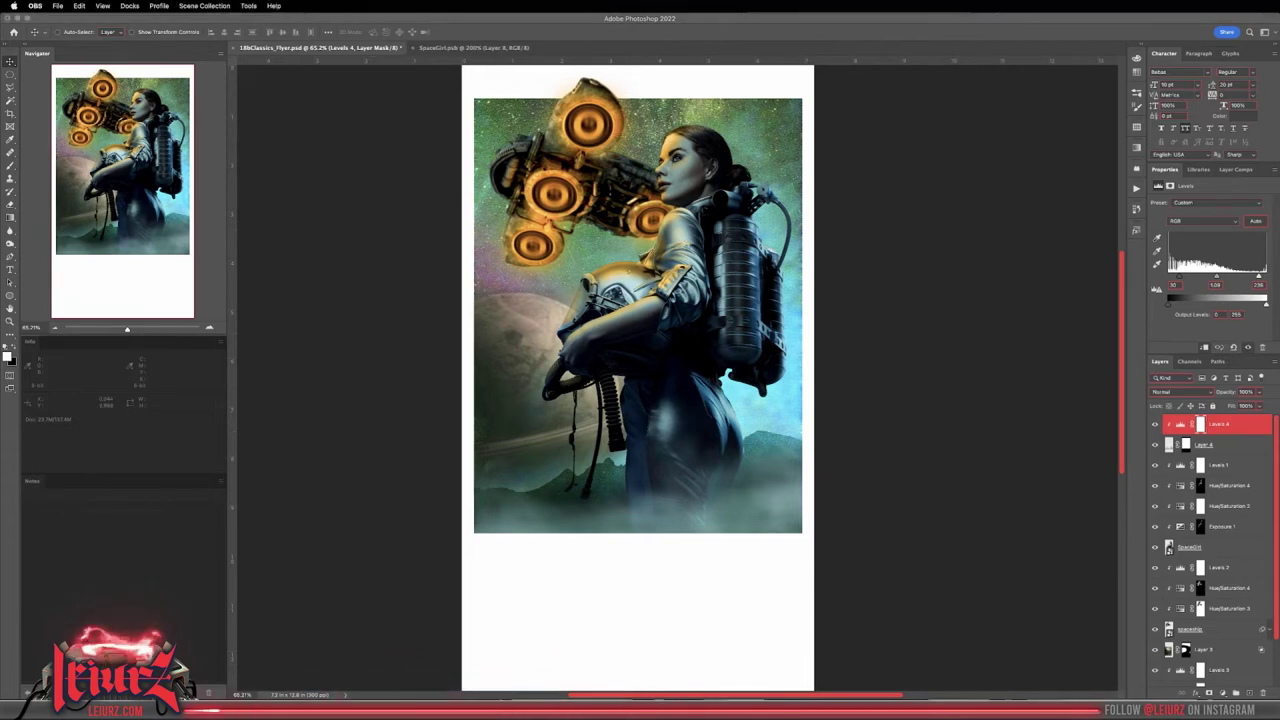
{"action": "key", "text": "super+Tab"}
{"action": "left_click", "coordinate": [1225, 692]}
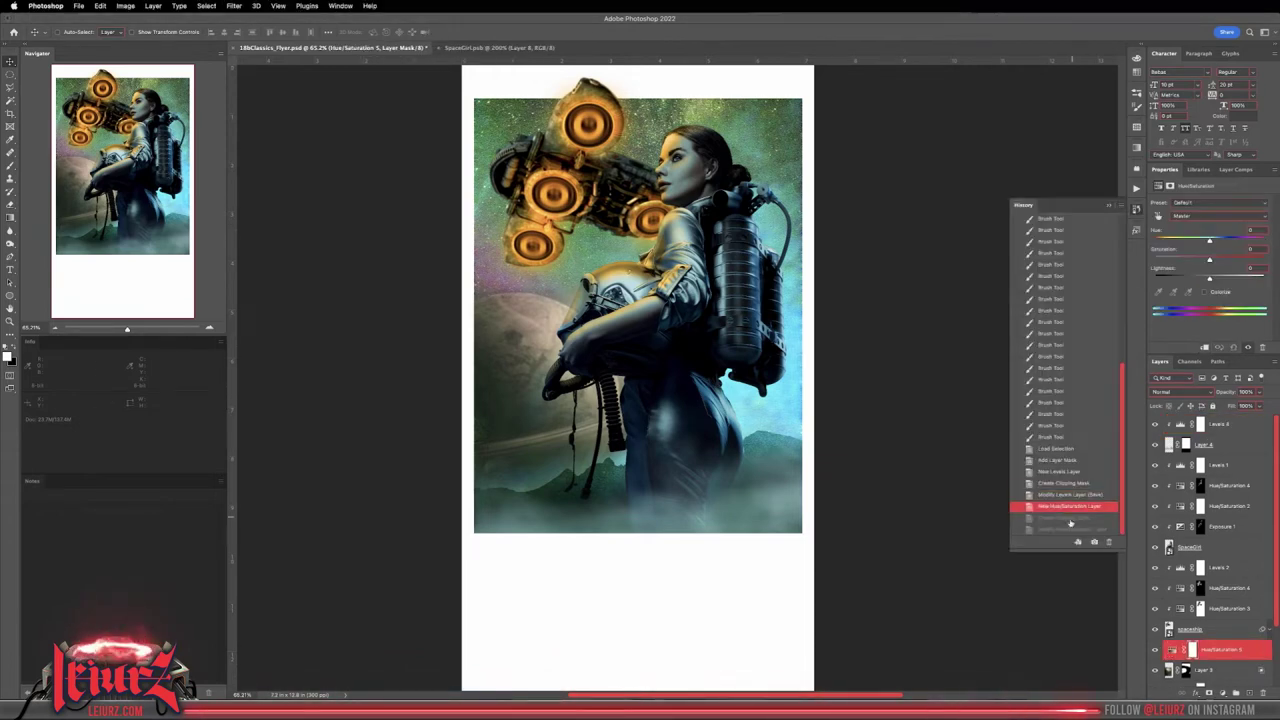
{"action": "left_click", "coordinate": [1060, 368]}
{"action": "key", "text": "super+o"}
Step: Place the paper texture layer and scale it to fill the whole canvas
{"action": "key", "text": "Return"}
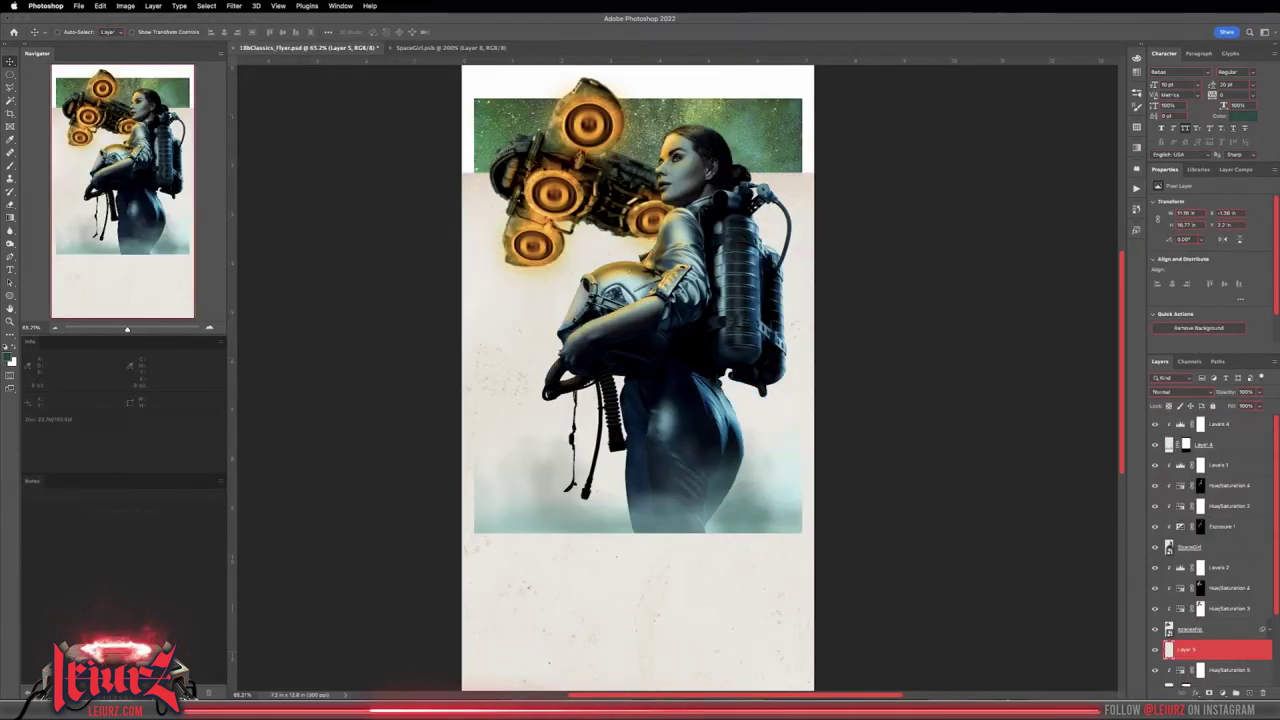
{"action": "scroll", "coordinate": [678, 380], "scroll_direction": "down", "scroll_amount": 2}
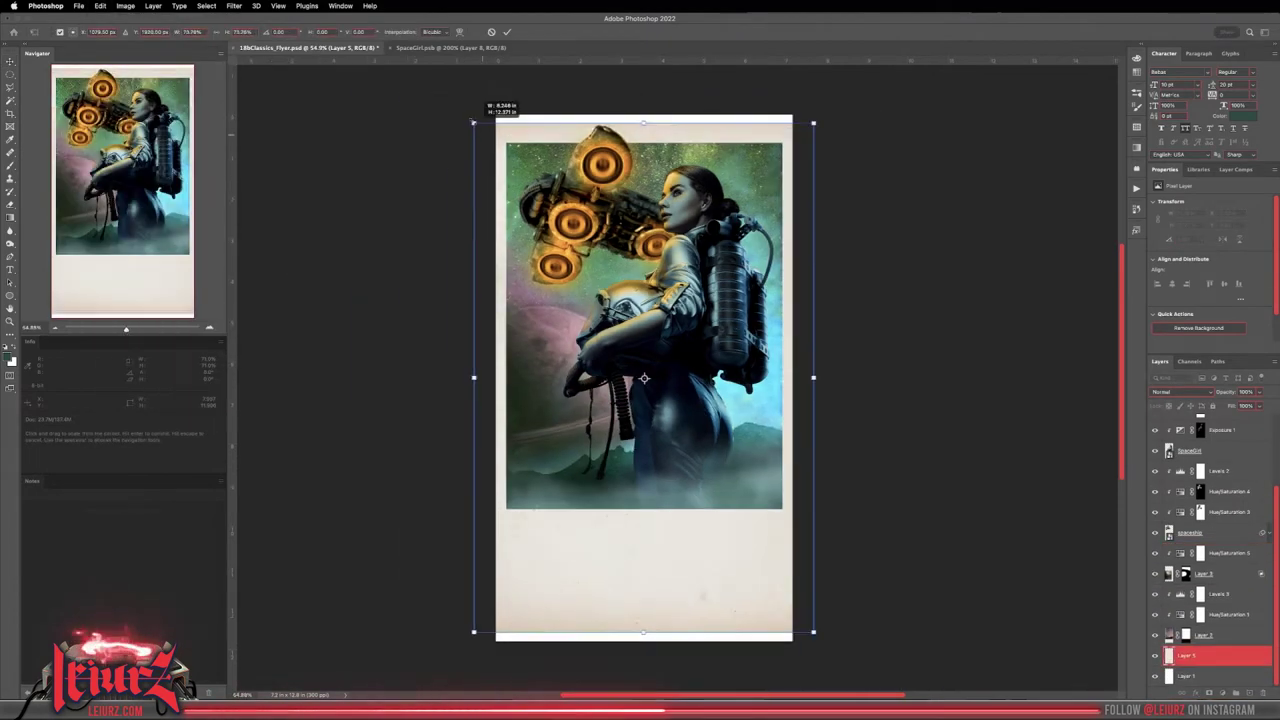
{"action": "key", "text": "Return"}
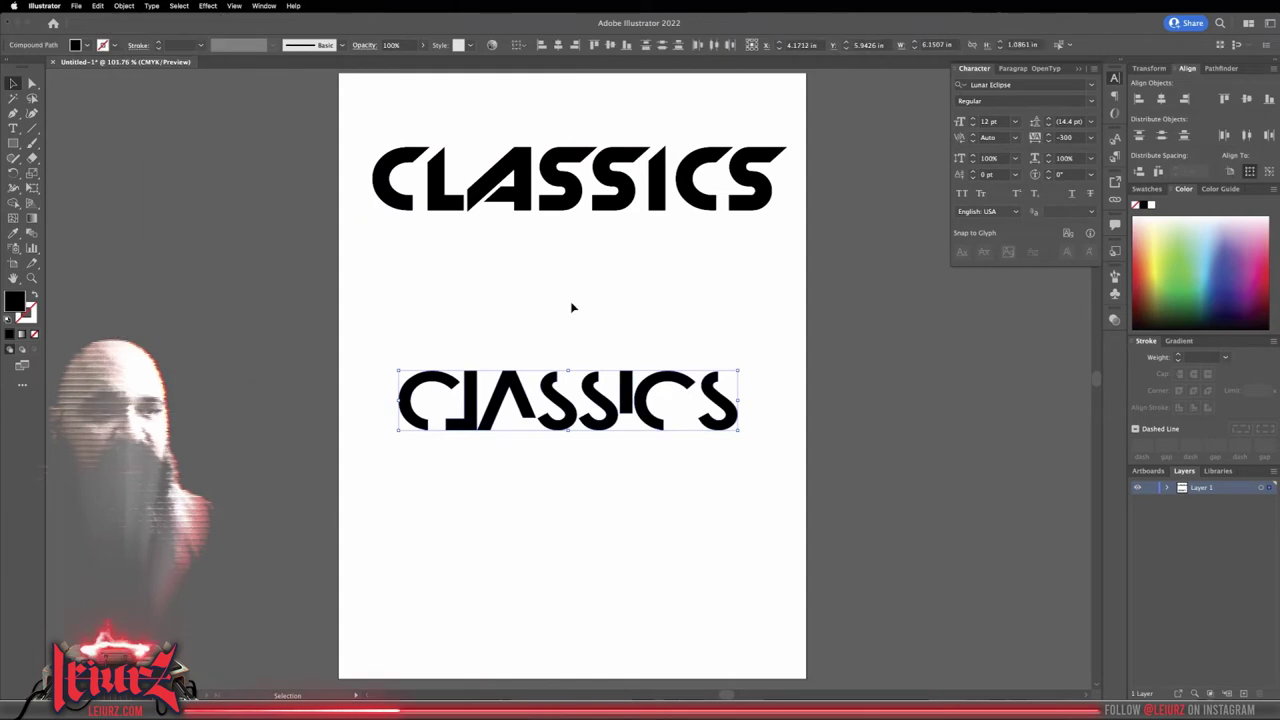
Step: Rotate and reshape the lower S piece of the outlined CLASSICS letters
{"action": "key", "text": "r"}
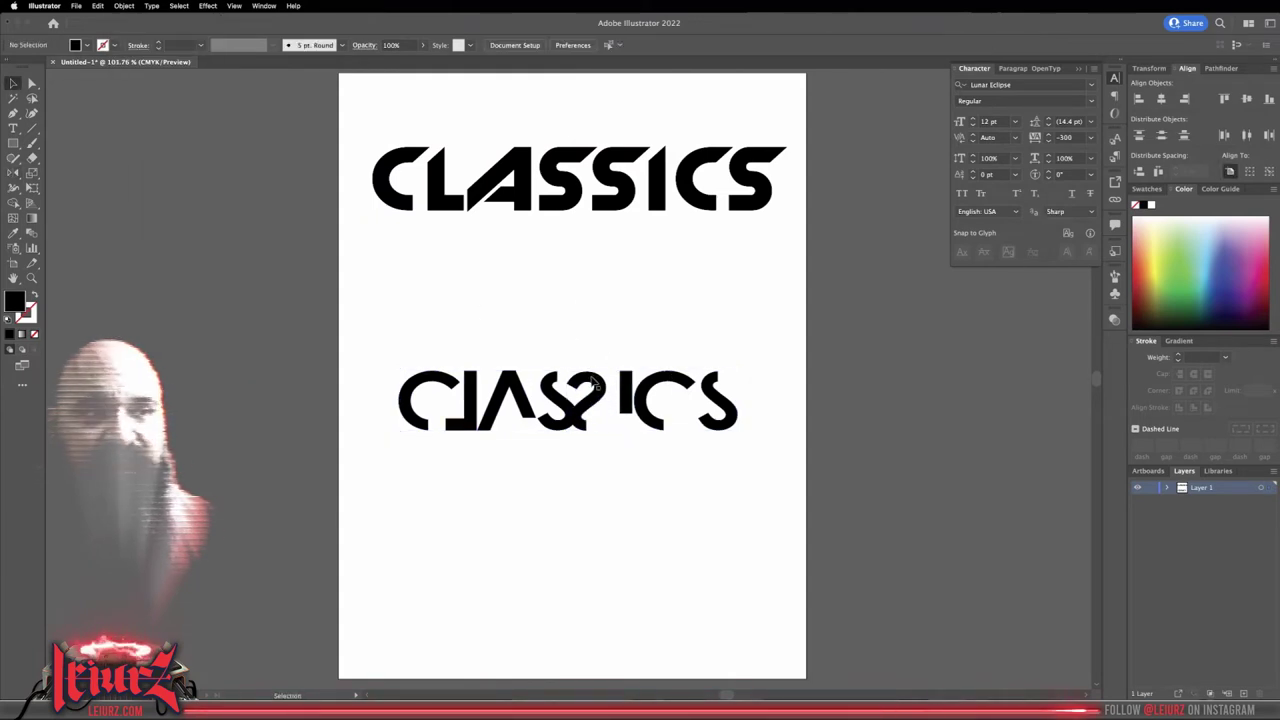
{"action": "key", "text": "a"}
{"action": "left_click_drag", "start_coordinate": [668, 355], "coordinate": [699, 398]}
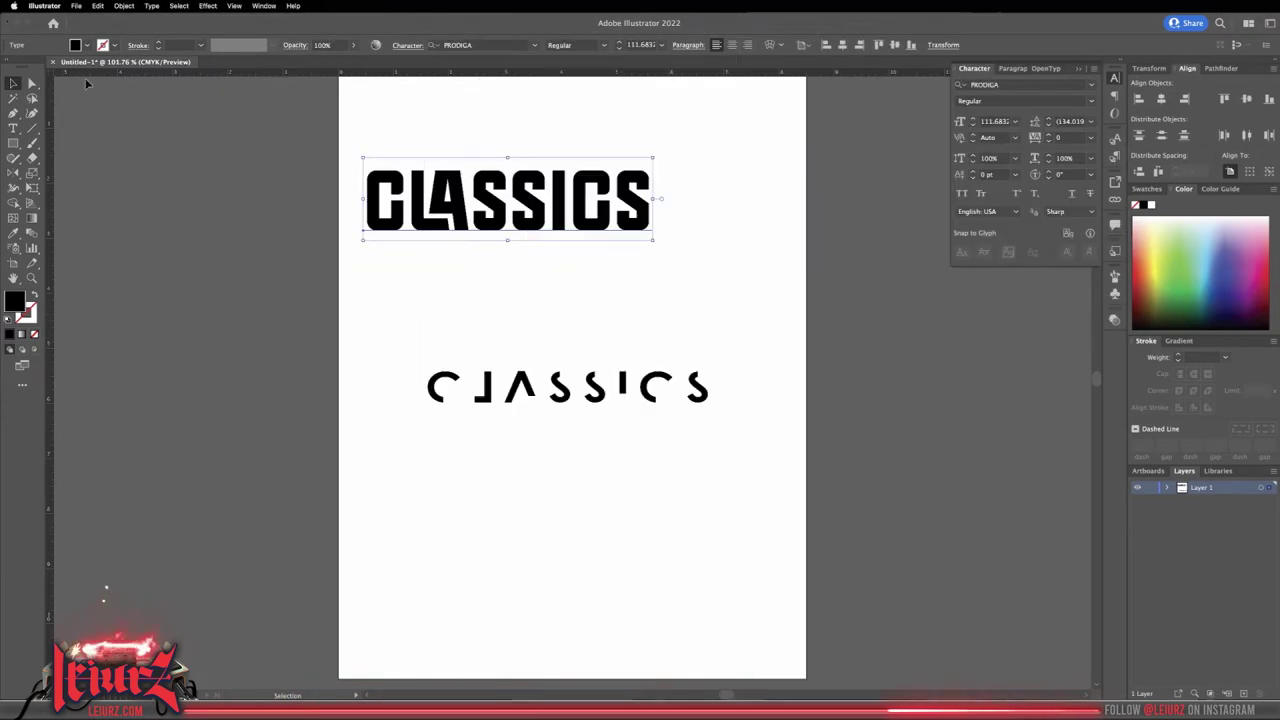
{"action": "key", "text": "super+Tab"}
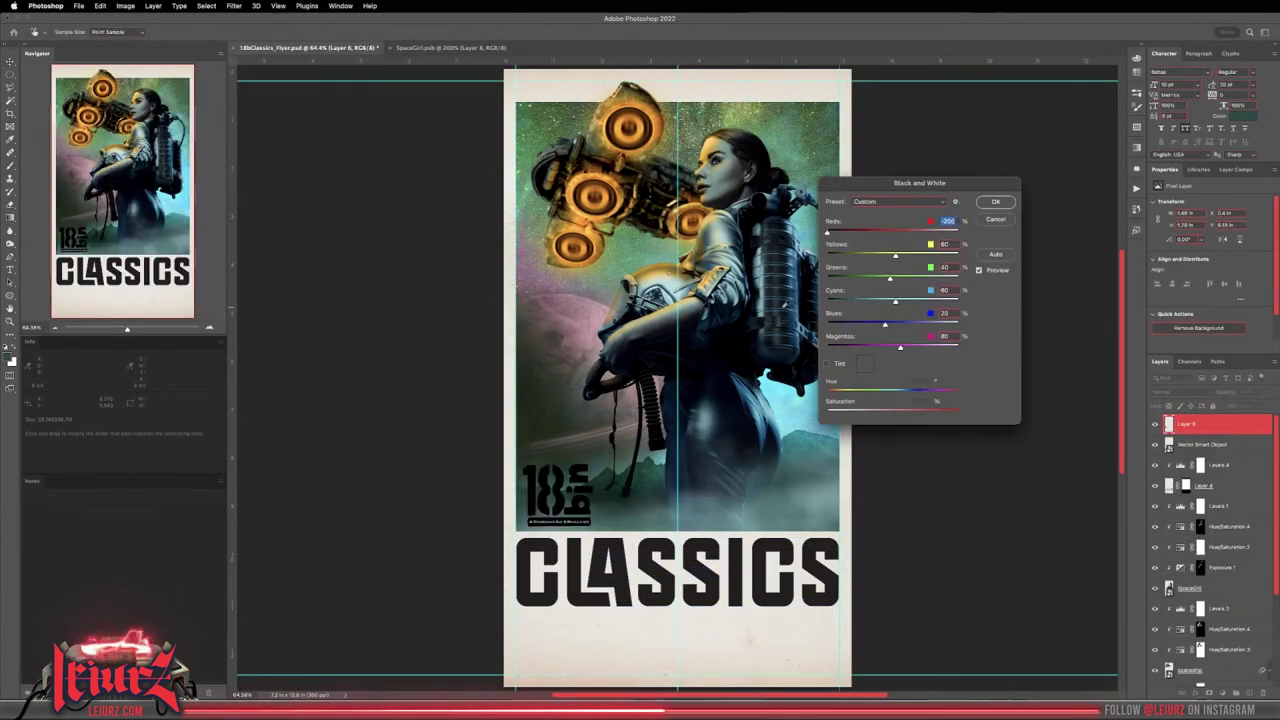
Step: Invert the 18bin logo to white and tint the CLASSICS headline green
{"action": "left_click", "coordinate": [299, 148]}
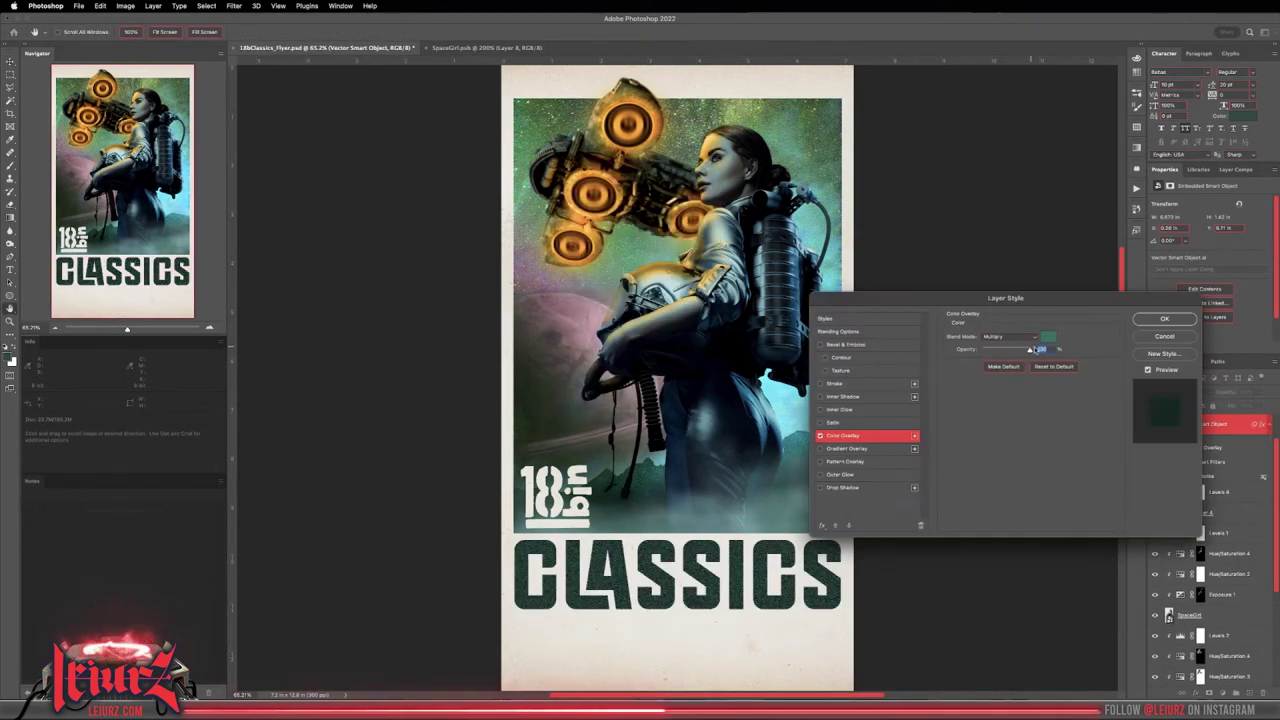
{"action": "left_click", "coordinate": [1008, 336]}
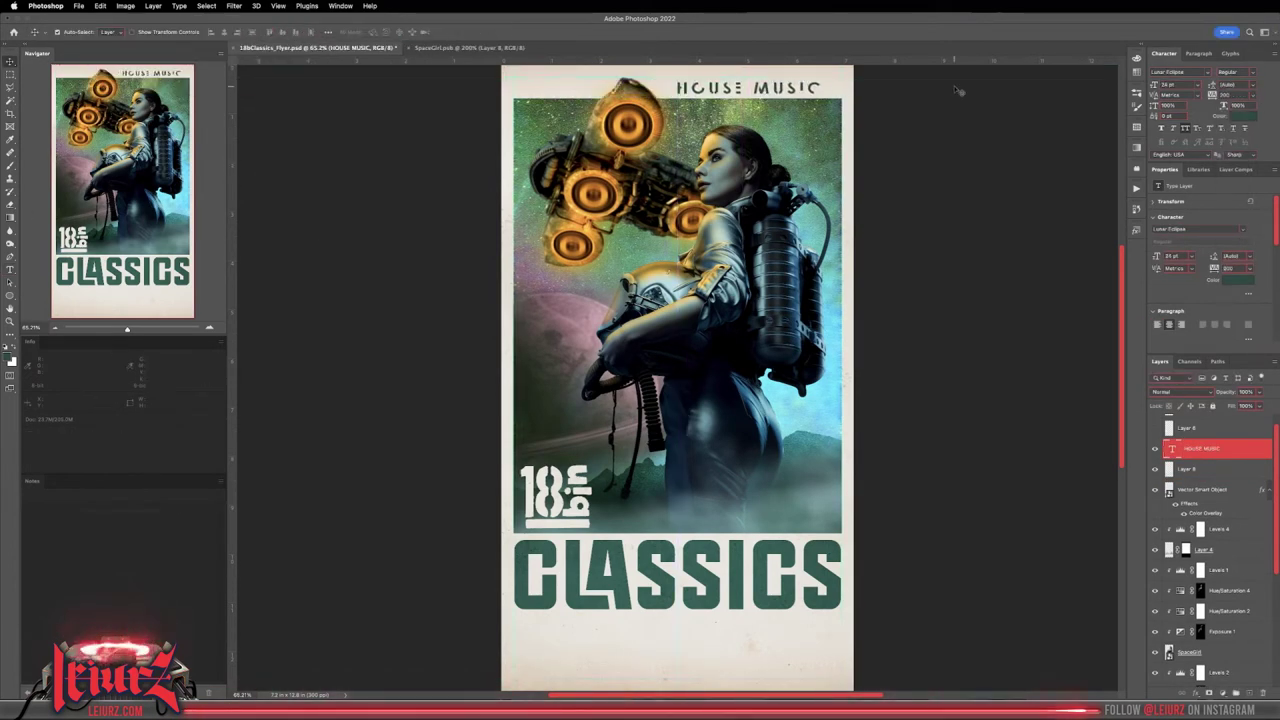
Step: Set the HOUSE MUSIC layer's blend mode to Color Burn
{"action": "key", "text": "i"}
{"action": "scroll", "coordinate": [1210, 455], "scroll_direction": "up", "scroll_amount": 1}
{"action": "left_click", "coordinate": [1180, 392]}
{"action": "left_click", "coordinate": [1168, 551]}
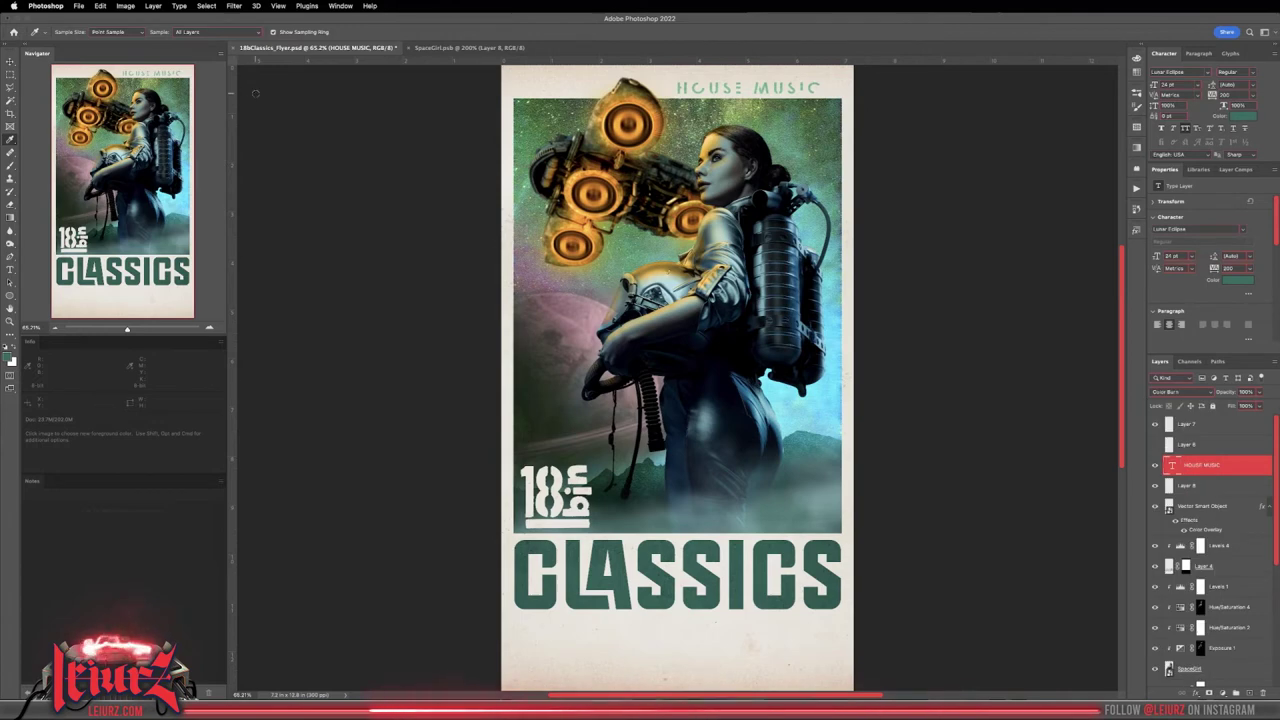
{"action": "left_click", "coordinate": [1180, 392]}
{"action": "left_click", "coordinate": [1170, 286]}
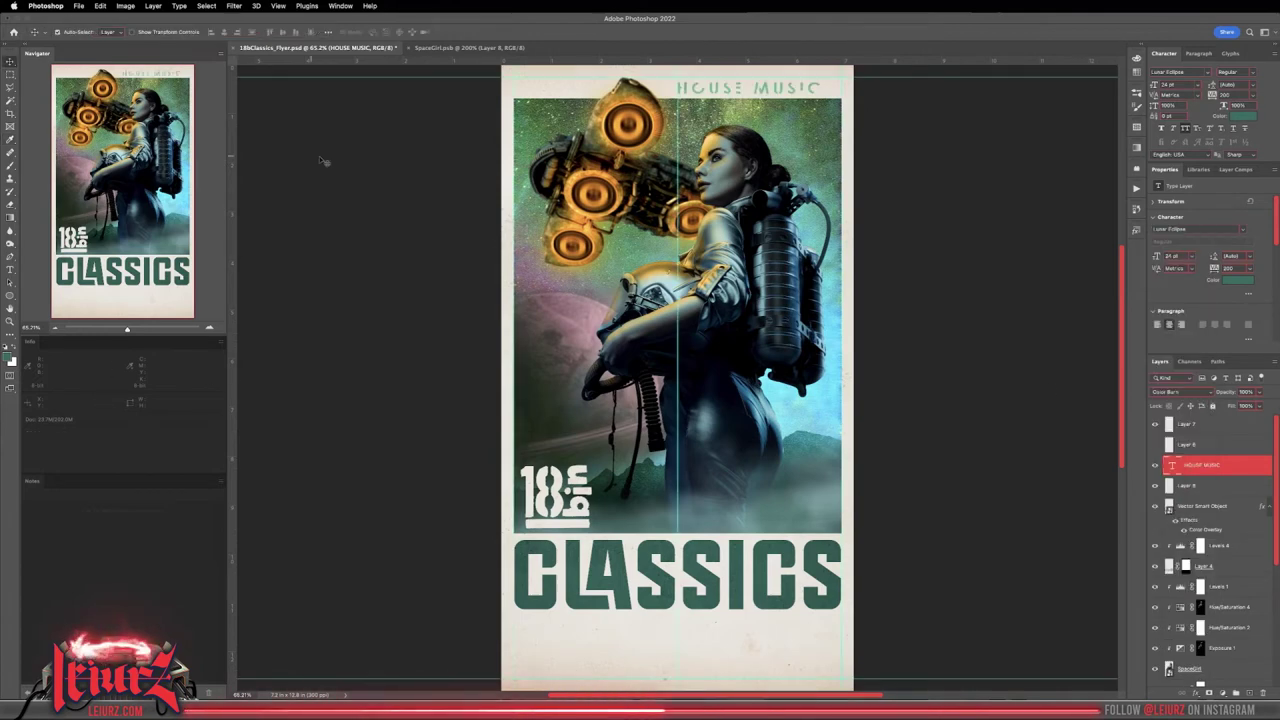
{"action": "double_click", "coordinate": [1172, 465]}
{"action": "key", "text": "ctrl+Return"}
{"action": "key", "text": "v"}
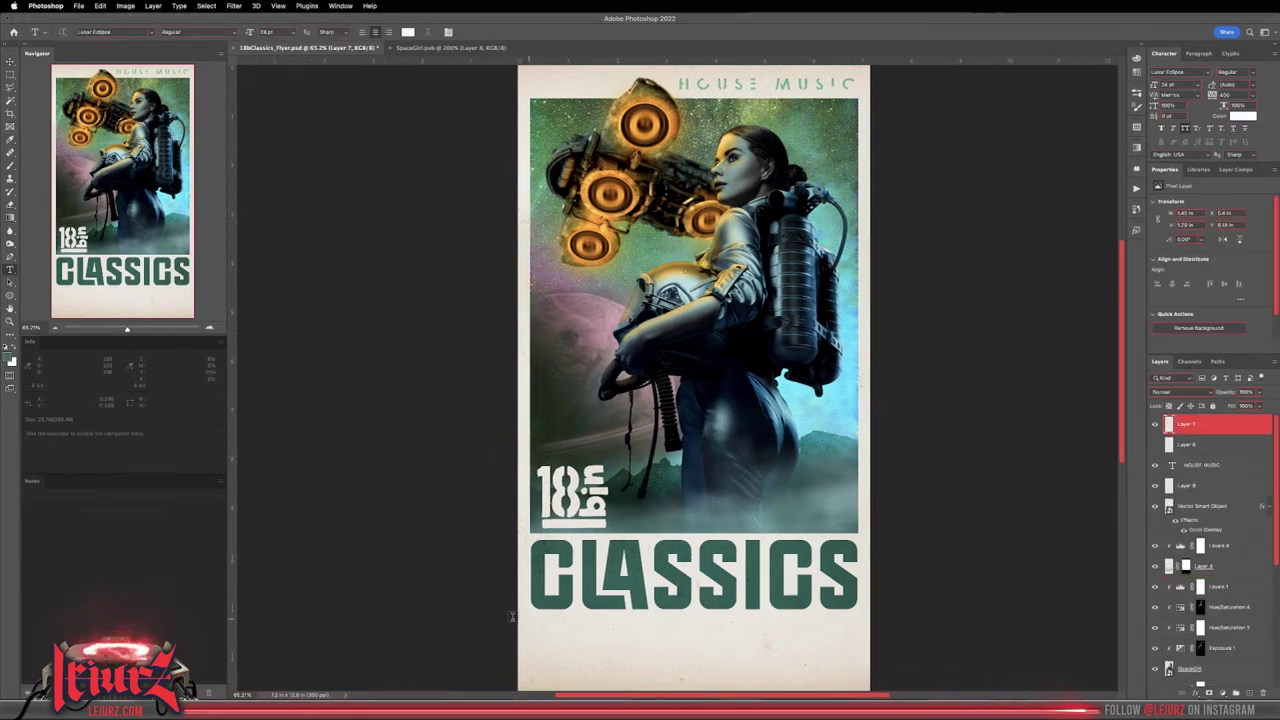
Step: Draw a text box below CLASSICS and set its font to Futura Medium
{"action": "left_click_drag", "start_coordinate": [529, 619], "coordinate": [857, 638]}
{"action": "left_click", "coordinate": [1180, 72]}
{"action": "left_click", "coordinate": [1200, 400]}
{"action": "type", "text": "90'S HOUSE • K ROCK • TECH HOUSE"}
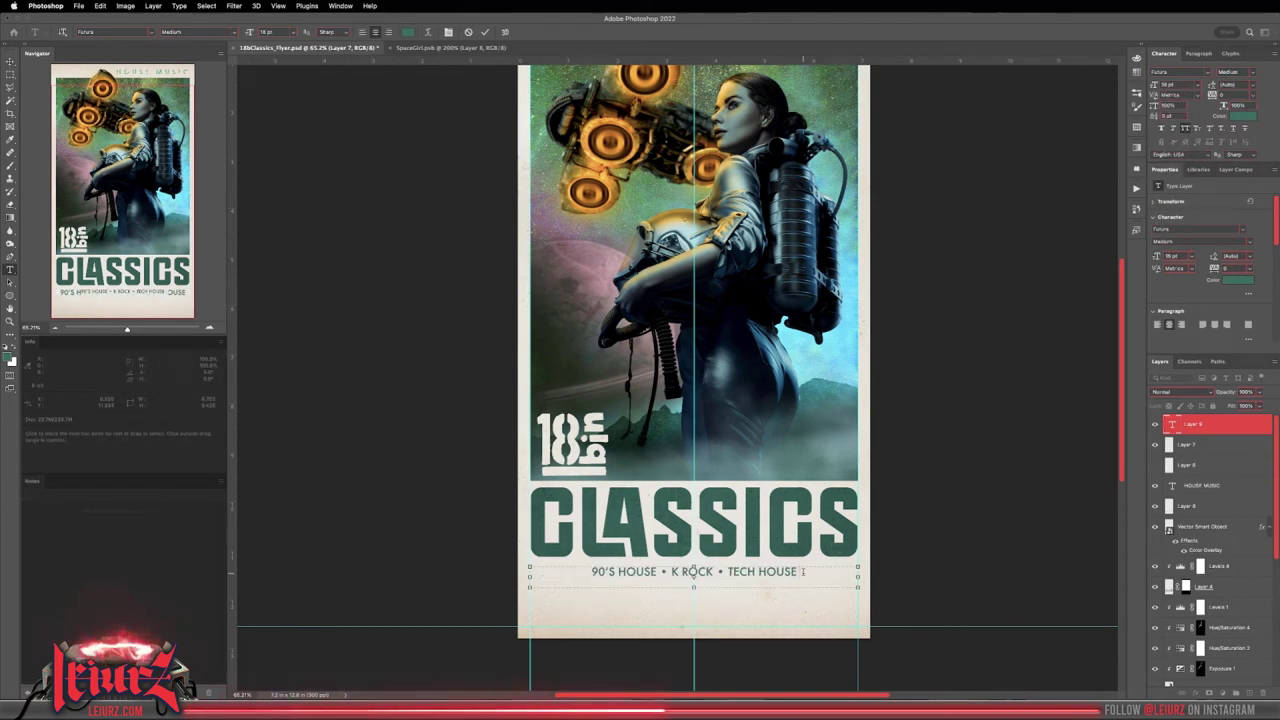
Step: Finish the genre line with '• techno after midnight' and move it up under CLASSICS
{"action": "type", "text": "• techno after midnight"}
{"action": "key", "text": "ctrl+Return"}
{"action": "left_click_drag", "start_coordinate": [762, 550], "coordinate": [762, 541]}
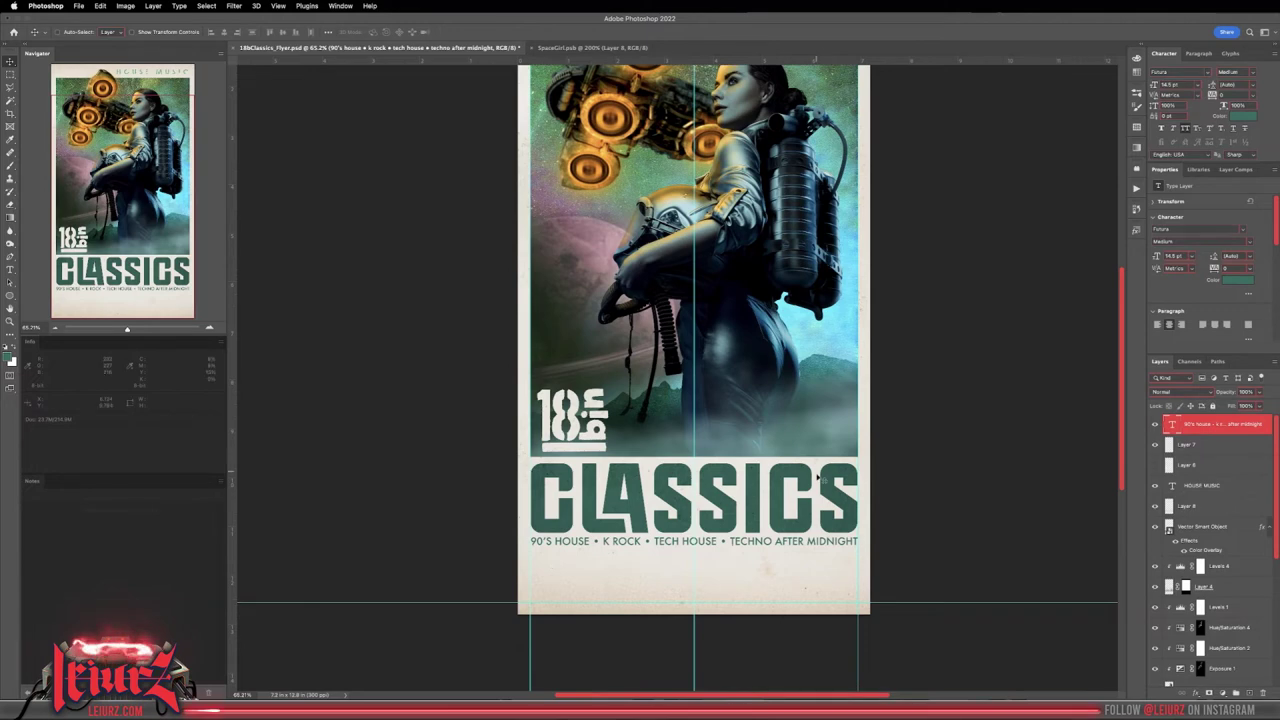
Step: Add a Futura Condensed ExtraBold paragraph with 'SATURDAY • AUGUST 20 •' and a larger date
{"action": "key", "text": "t"}
{"action": "left_click_drag", "start_coordinate": [530, 548], "coordinate": [693, 601]}
{"action": "left_click", "coordinate": [1180, 72]}
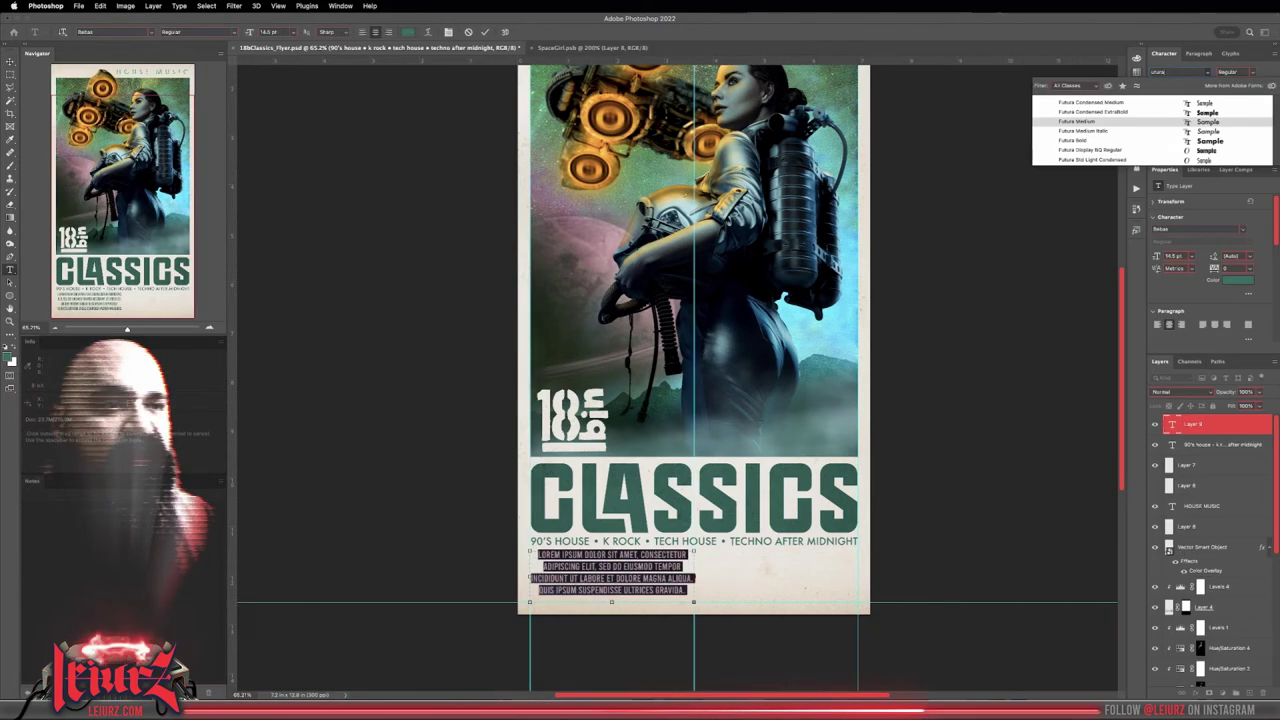
{"action": "left_click", "coordinate": [1118, 112]}
{"action": "type", "text": "SATURDAY • AUGUST 20 •"}
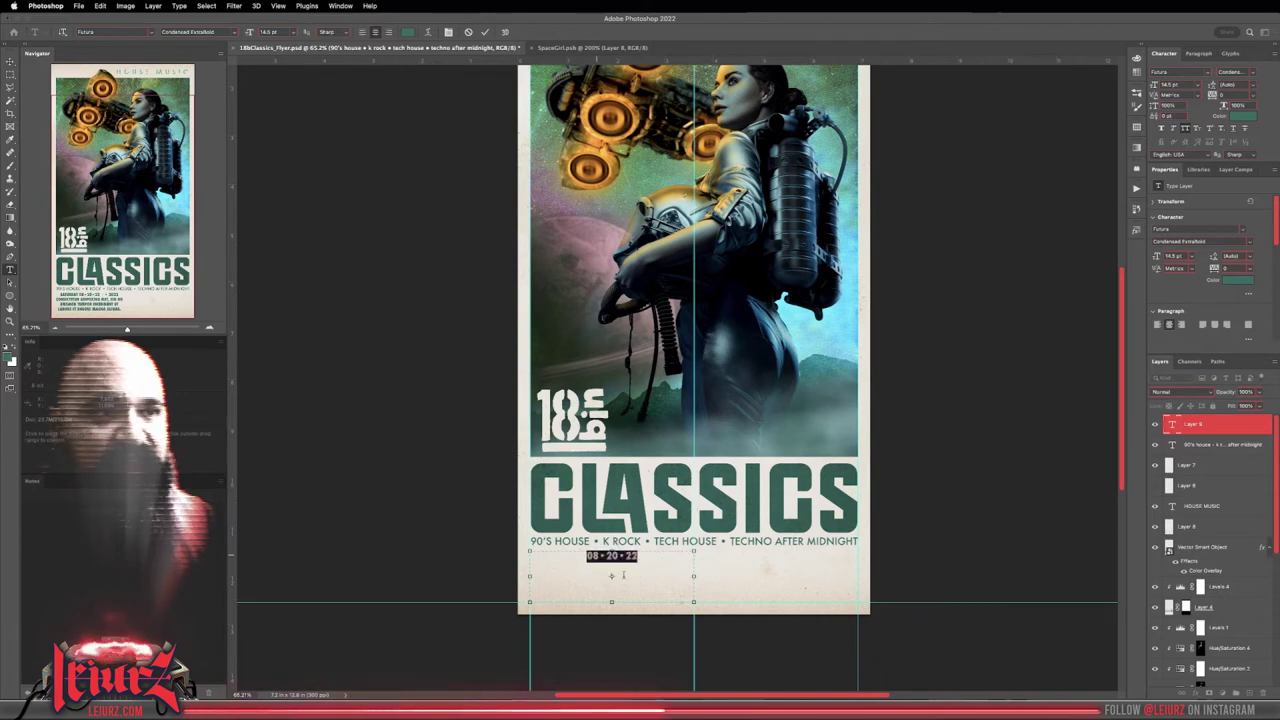
{"action": "key", "text": "ctrl+shift+period"}
{"action": "key", "text": "ctrl+shift+period"}
{"action": "key", "text": "ctrl+shift+period"}
{"action": "type", "text": "08 20 22"}
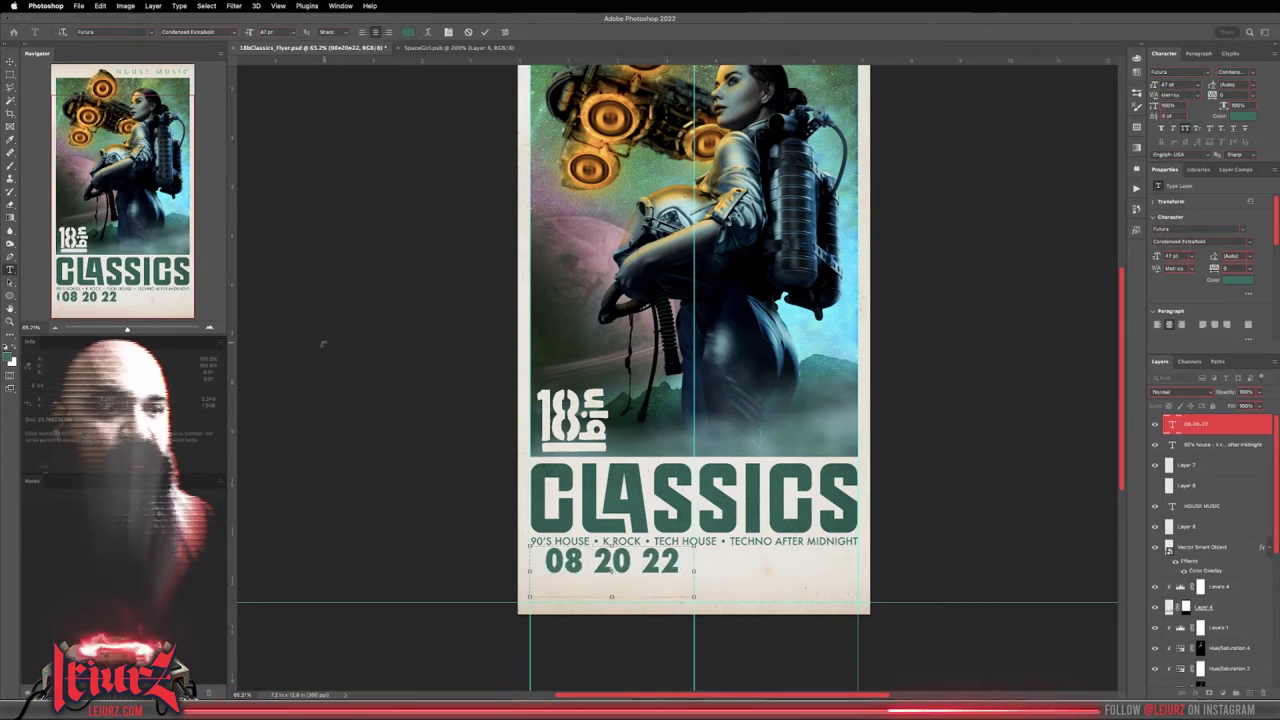
{"action": "type", "text": "082022"}
{"action": "key", "text": "ctrl+Return"}
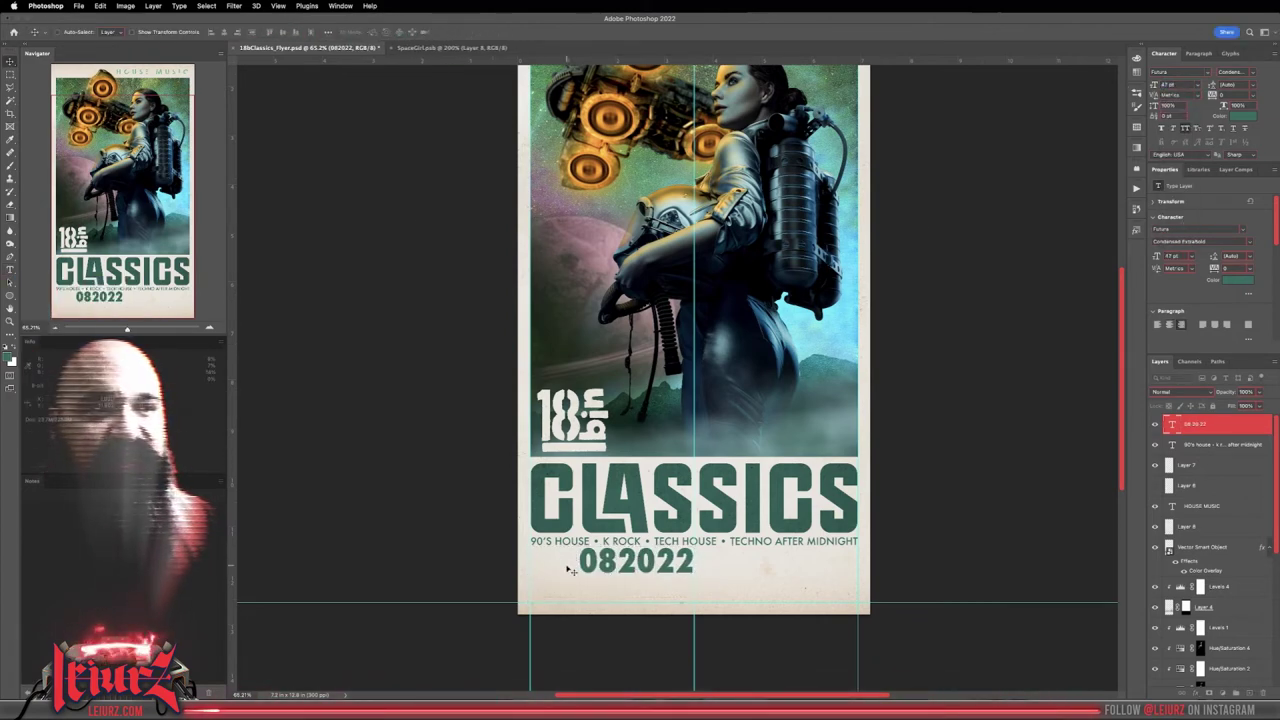
Step: Retype the date as 0820 over 2022 on two lines
{"action": "double_click", "coordinate": [636, 561]}
{"action": "type", "text": "0820"}
{"action": "key", "text": "Return"}
{"action": "type", "text": "2022"}
{"action": "key", "text": "ctrl+a"}
{"action": "key", "text": "ctrl+Return"}
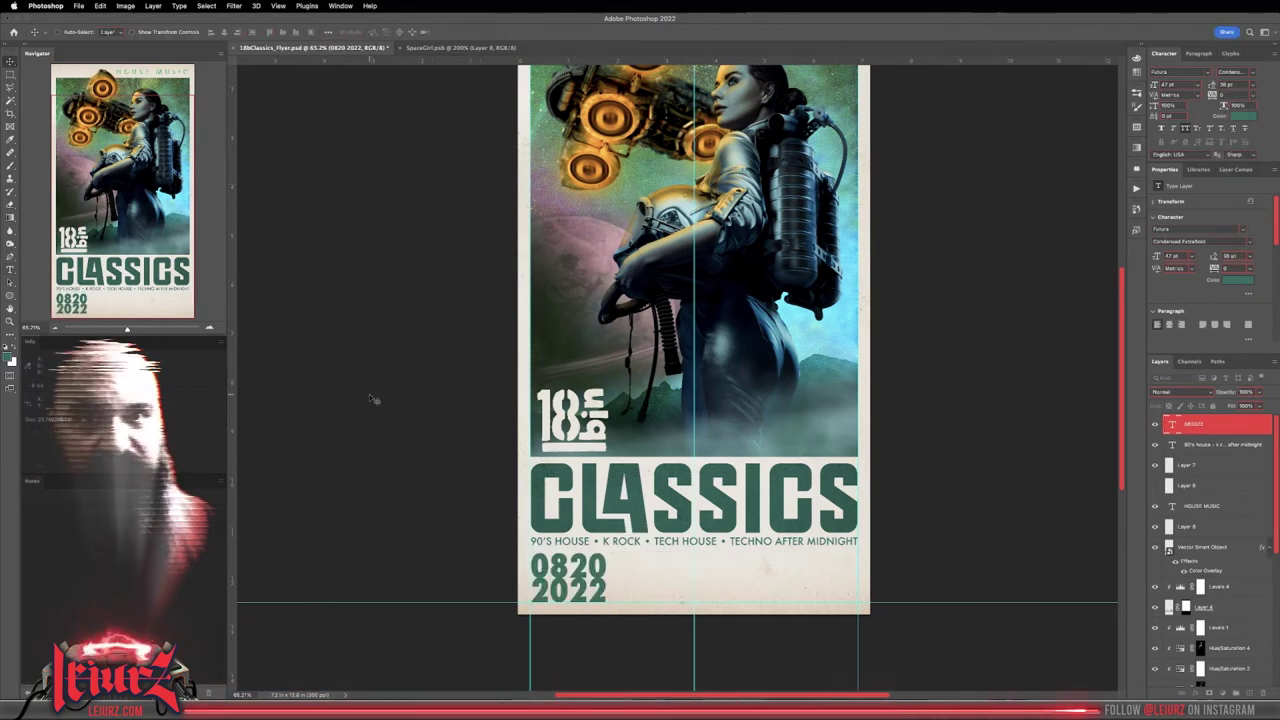
Step: Paste a copy of the genre line as a new text layer
{"action": "key", "text": "t"}
{"action": "left_click", "coordinate": [663, 563]}
{"action": "key", "text": "ctrl+v"}
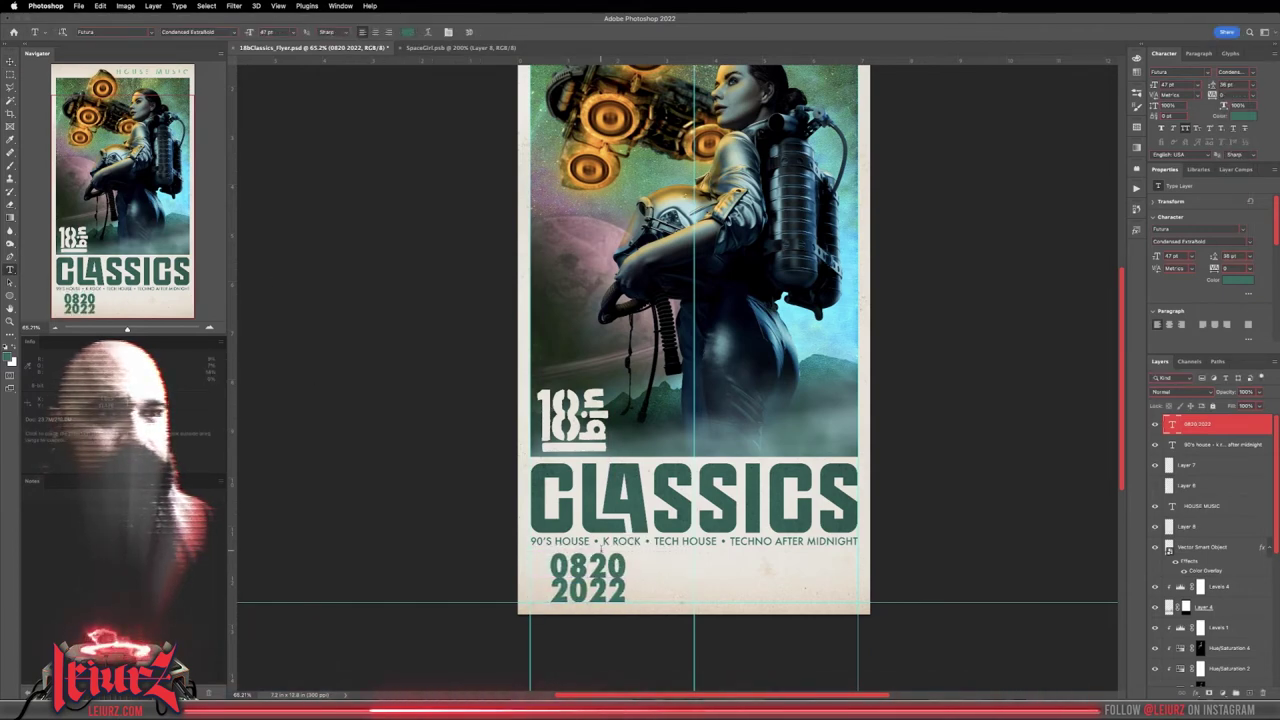
{"action": "scroll", "coordinate": [790, 413], "scroll_direction": "down", "scroll_amount": 3}
Step: Place the vertical SATURDAY beside the date and nudge both slightly left
{"action": "left_click_drag", "start_coordinate": [722, 404], "coordinate": [570, 378]}
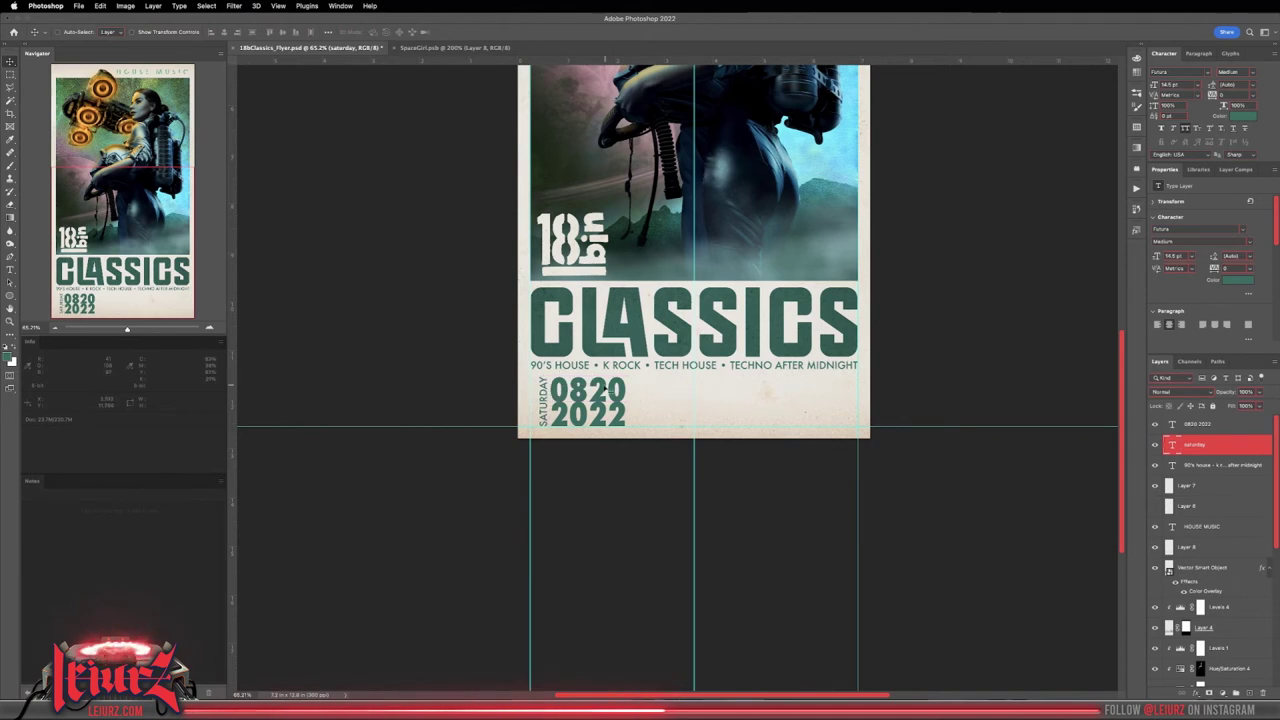
{"action": "left_click", "coordinate": [1203, 425], "text": "shift"}
{"action": "key", "text": "shift+Left"}
{"action": "key", "text": "super+Tab"}
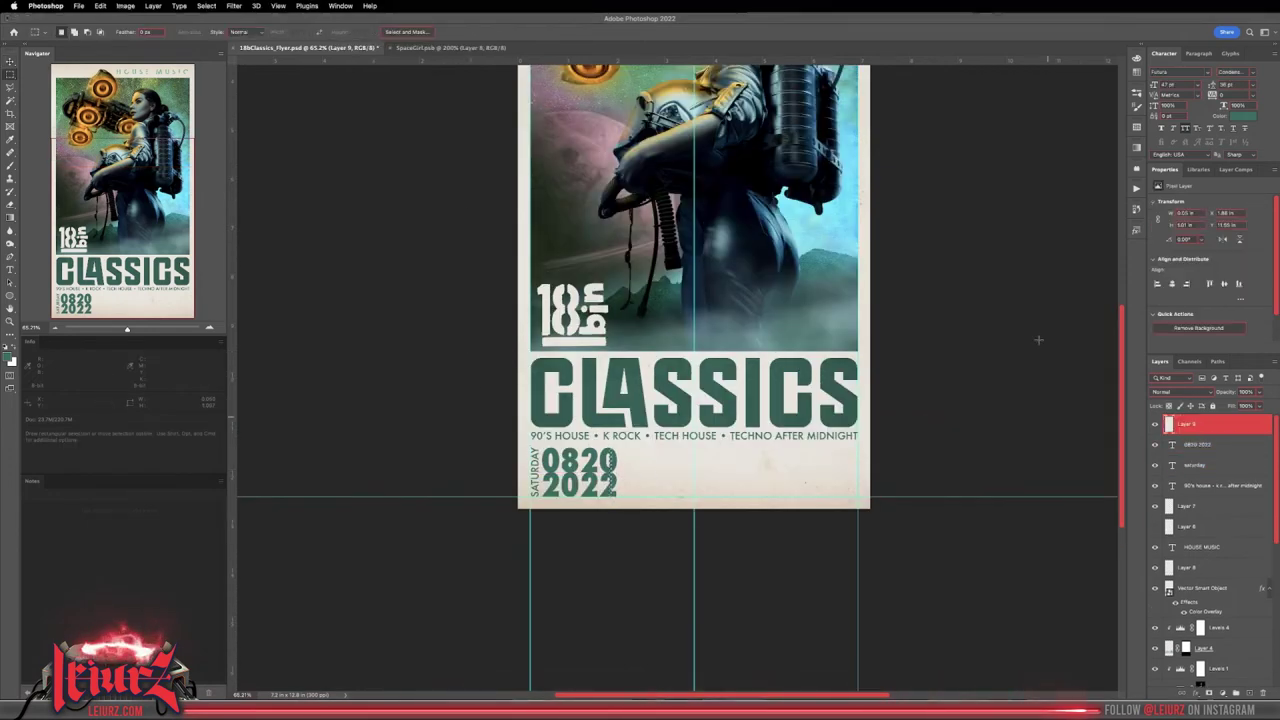
{"action": "scroll", "coordinate": [1072, 425], "scroll_direction": "right", "scroll_amount": 2}
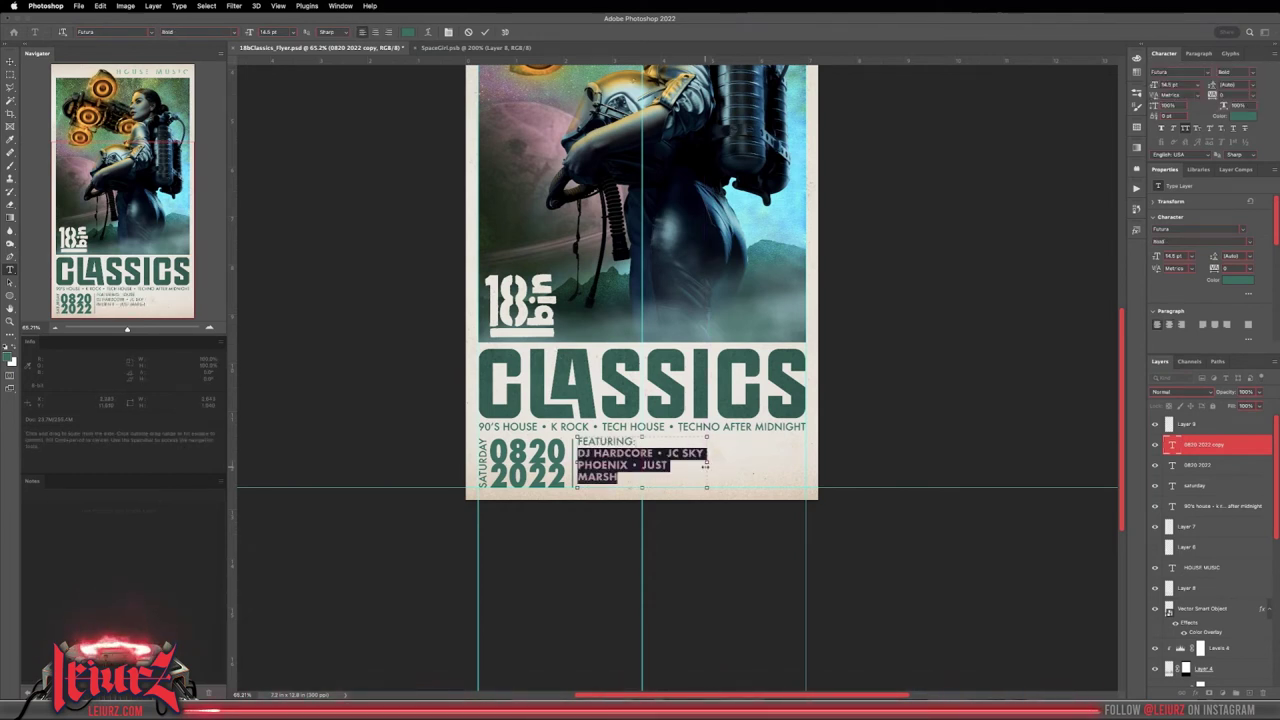
Step: Commit the featuring lineup and duplicate the divider line to its right
{"action": "key", "text": "Escape"}
{"action": "key", "text": "v"}
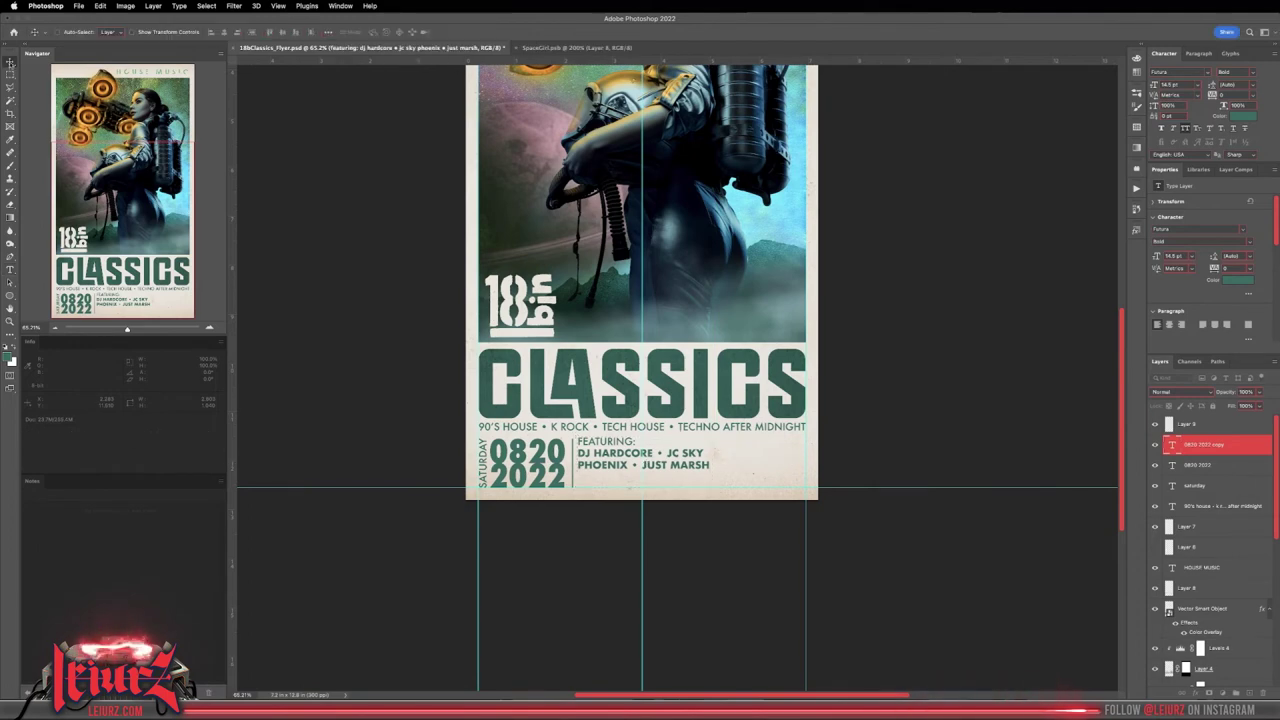
{"action": "left_click_drag", "start_coordinate": [600, 447], "coordinate": [612, 450]}
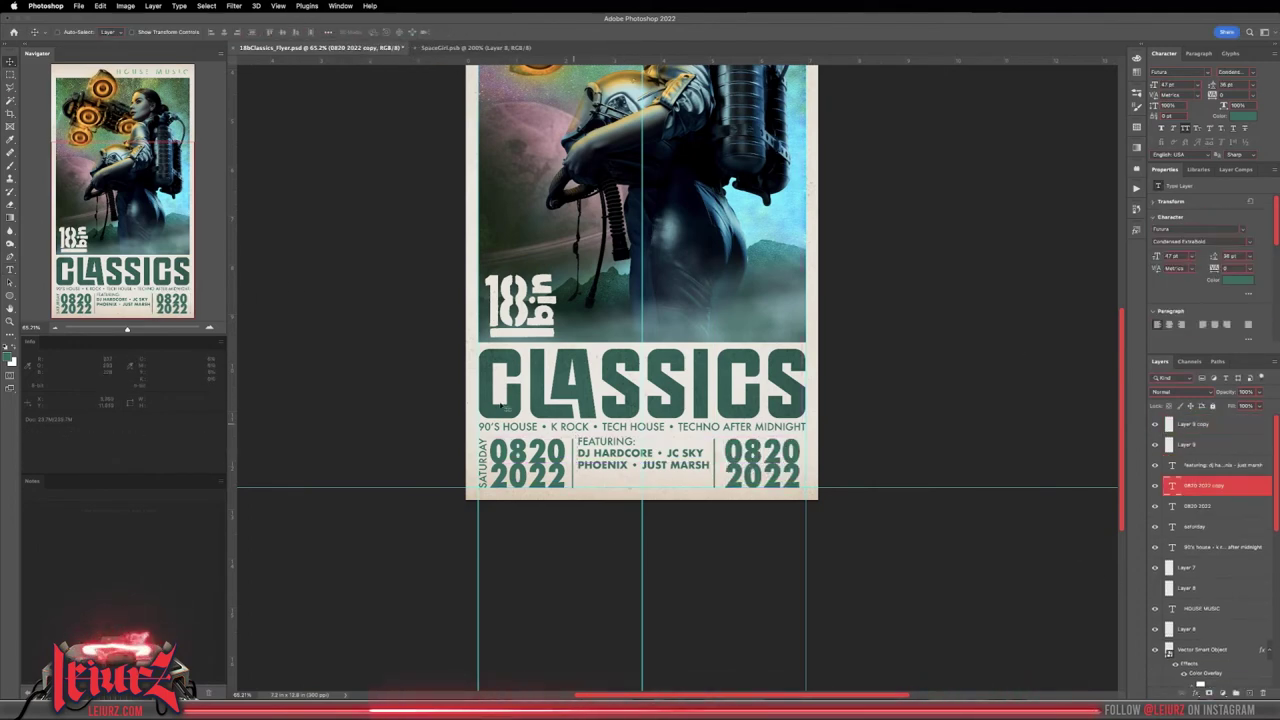
Step: Paste the red 18bit logo and move it into the bottom-right area
{"action": "key", "text": "alt+bracketleft"}
{"action": "key", "text": "alt+bracketleft"}
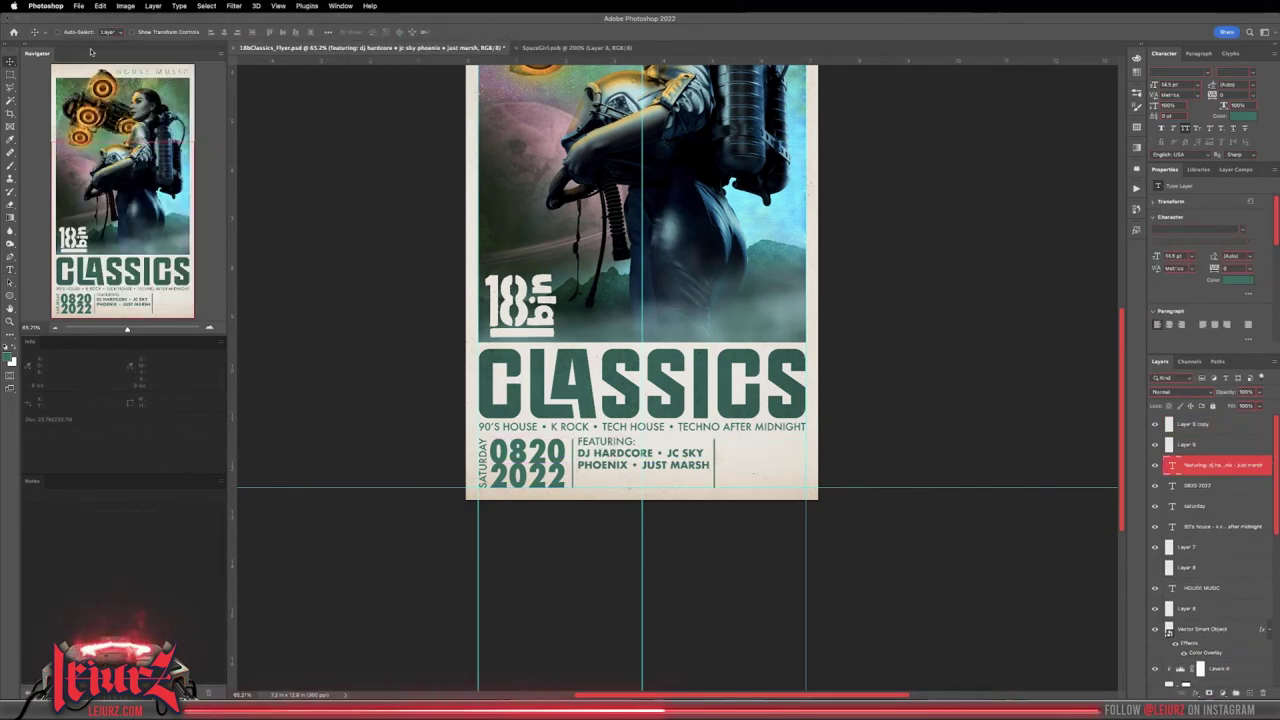
{"action": "key", "text": "ctrl+v"}
{"action": "left_click_drag", "start_coordinate": [786, 470], "coordinate": [727, 450]}
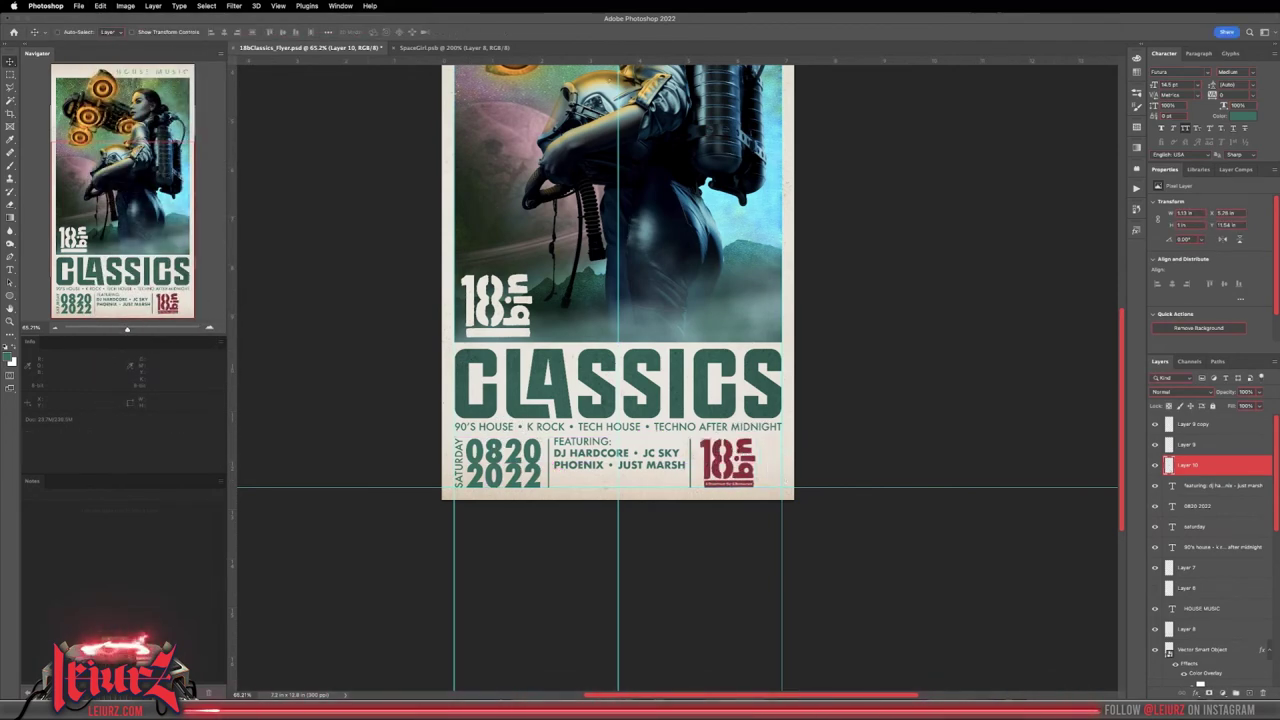
{"action": "scroll", "coordinate": [900, 437], "scroll_direction": "up", "scroll_amount": 3}
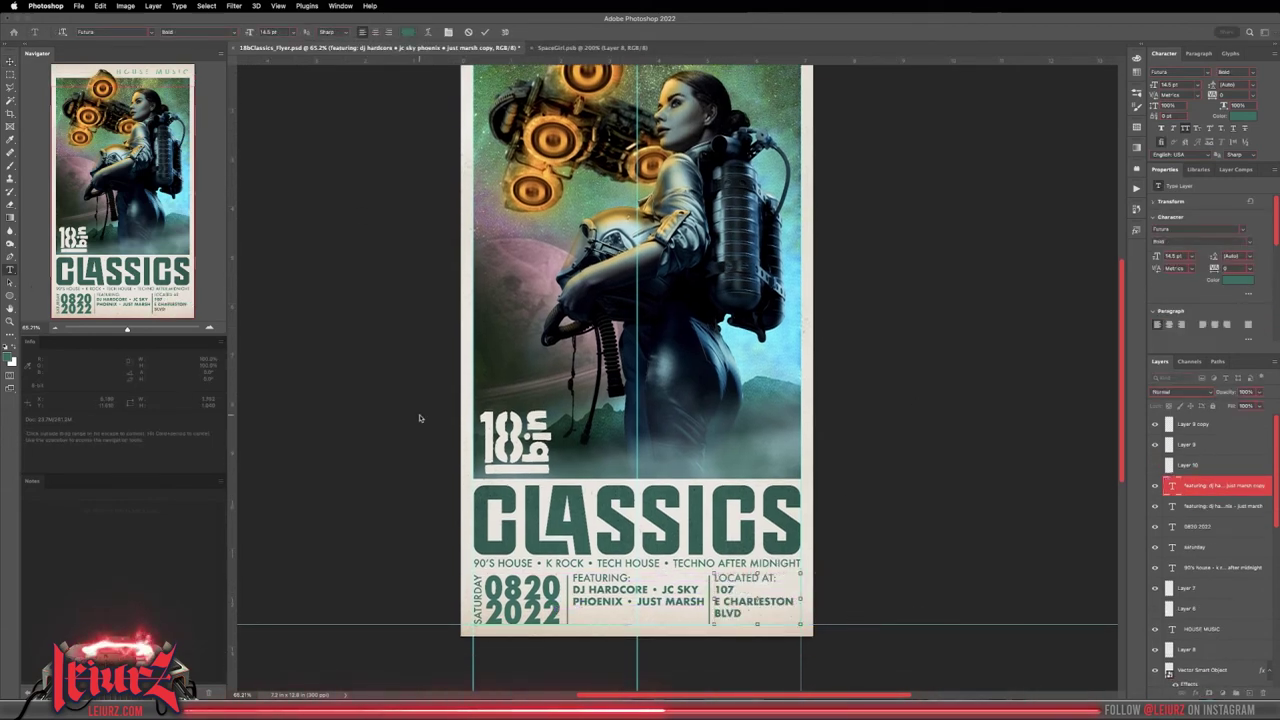
Step: Delete the empty text box and set the featuring text to size 17 with tighter leading
{"action": "left_click", "coordinate": [598, 592]}
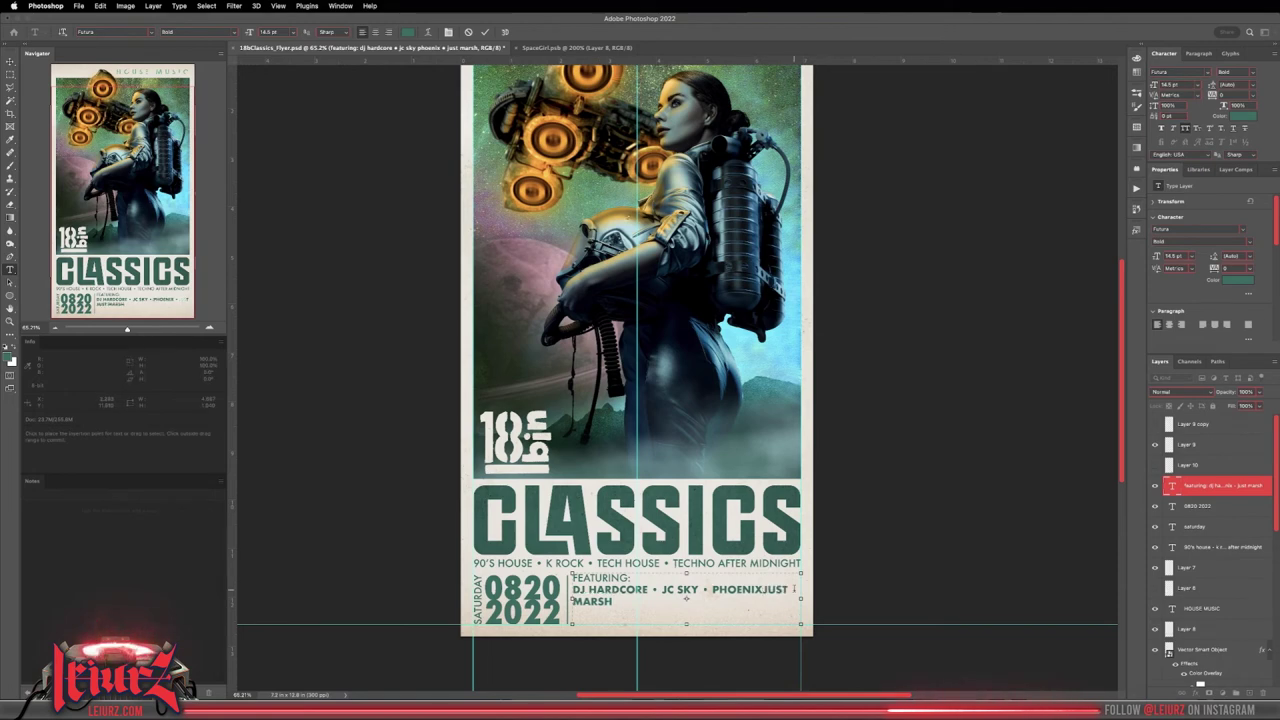
{"action": "key", "text": "ctrl+a"}
{"action": "left_click", "coordinate": [1168, 85]}
{"action": "type", "text": "17"}
{"action": "key", "text": "Return"}
{"action": "key", "text": "alt+Down"}
{"action": "key", "text": "alt+Down"}
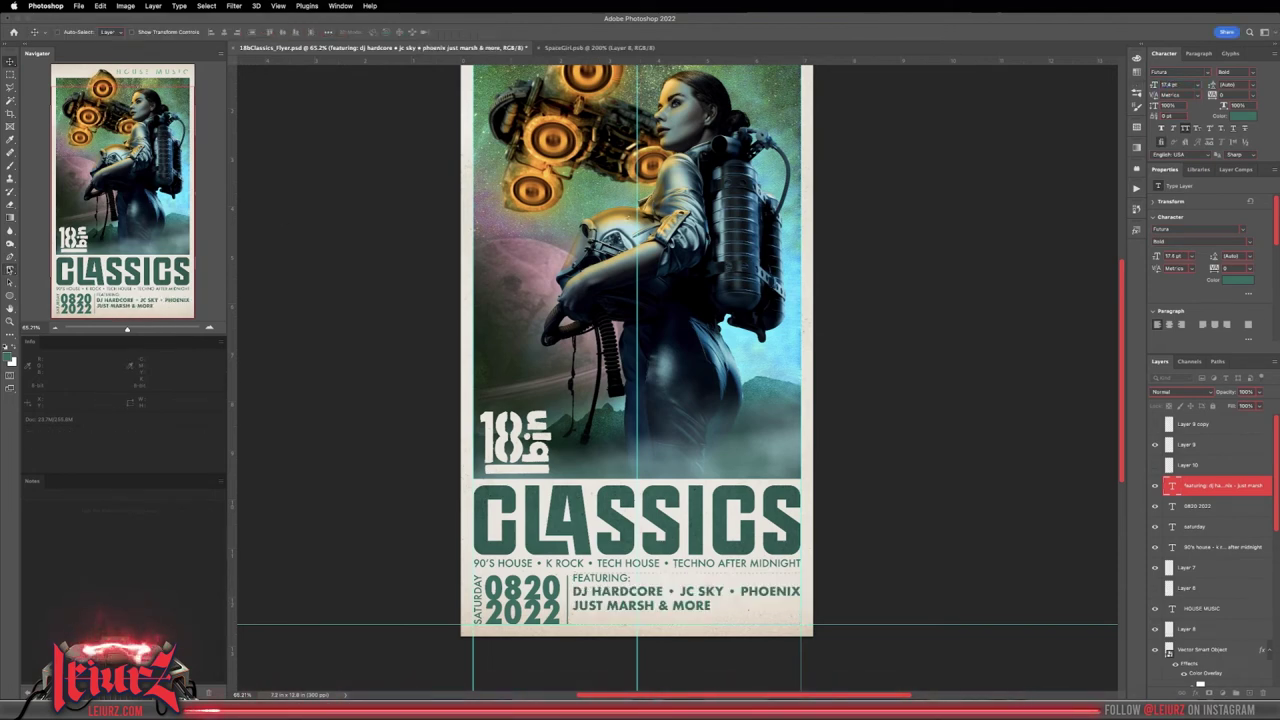
Step: Resize the '& MORE' wording to fill two lines and recolour the address blue
{"action": "left_click_drag", "start_coordinate": [711, 599], "coordinate": [658, 599]}
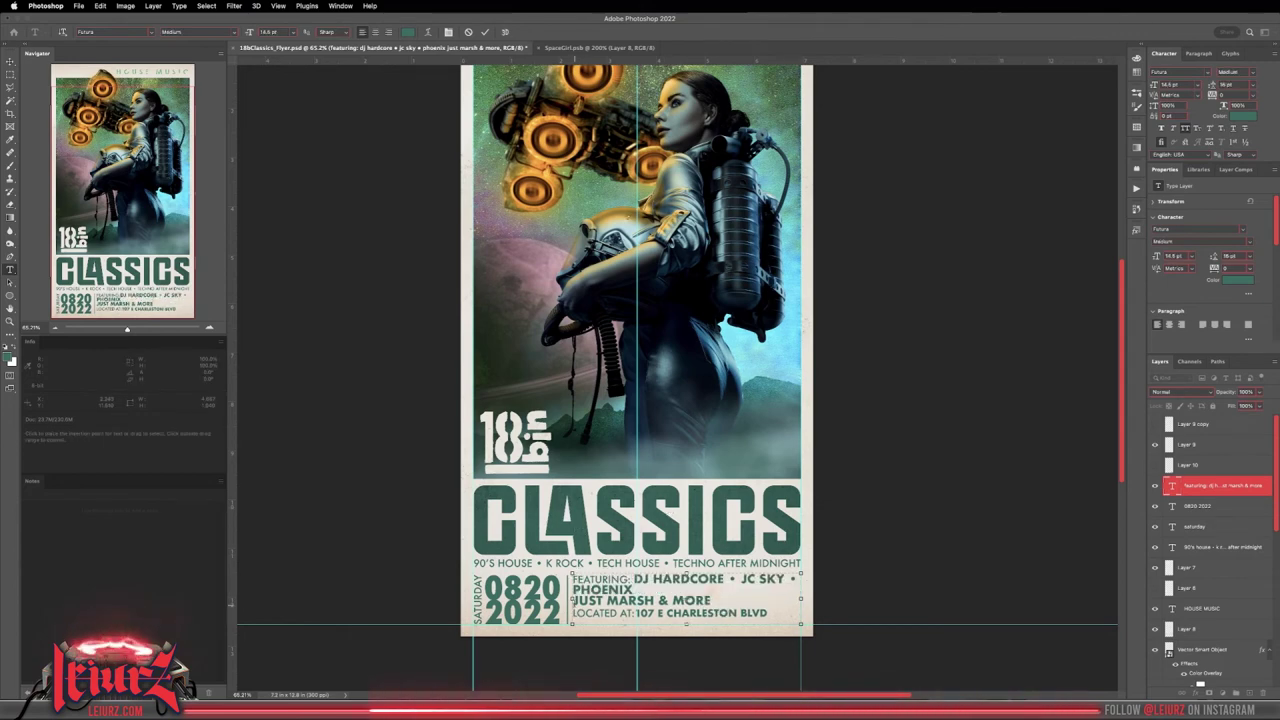
{"action": "key", "text": "ctrl+shift+less"}
{"action": "key", "text": "ctrl+shift+less"}
{"action": "key", "text": "ctrl+shift+less"}
{"action": "key", "text": "ctrl+shift+greater"}
{"action": "key", "text": "ctrl+shift+greater"}
{"action": "key", "text": "ctrl+shift+greater"}
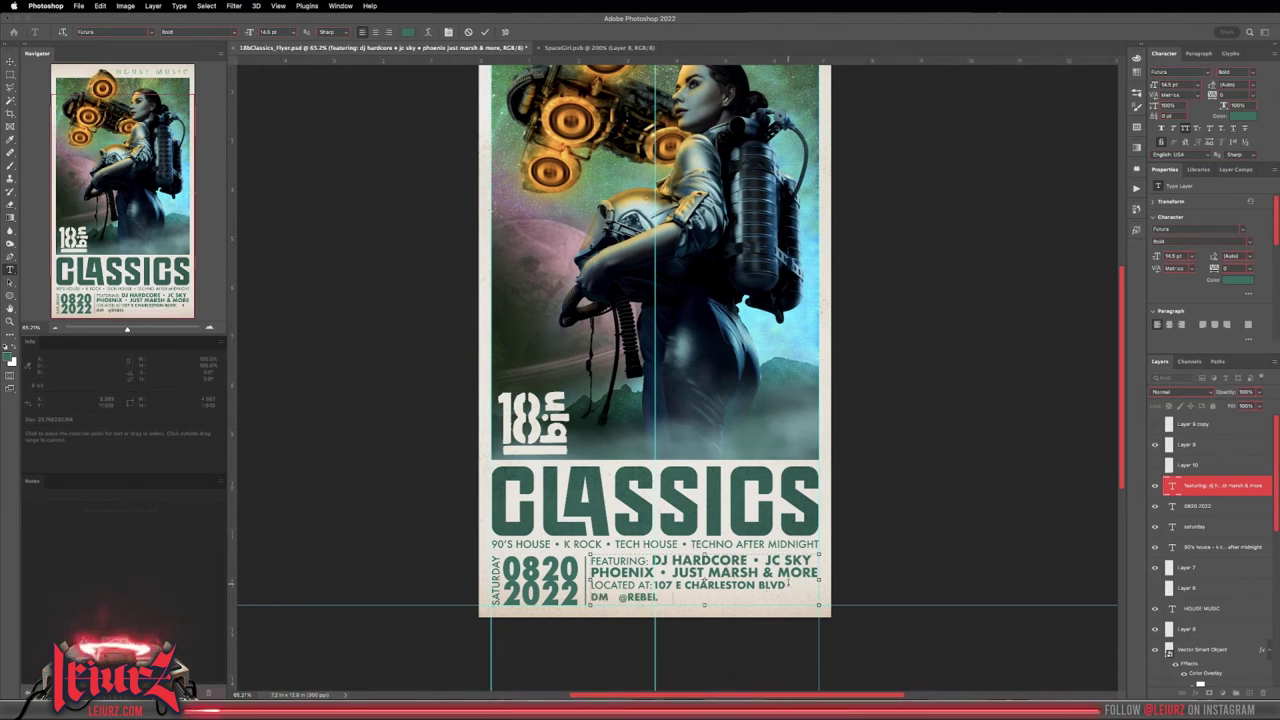
{"action": "left_click", "coordinate": [1243, 116]}
{"action": "key", "text": "Return"}
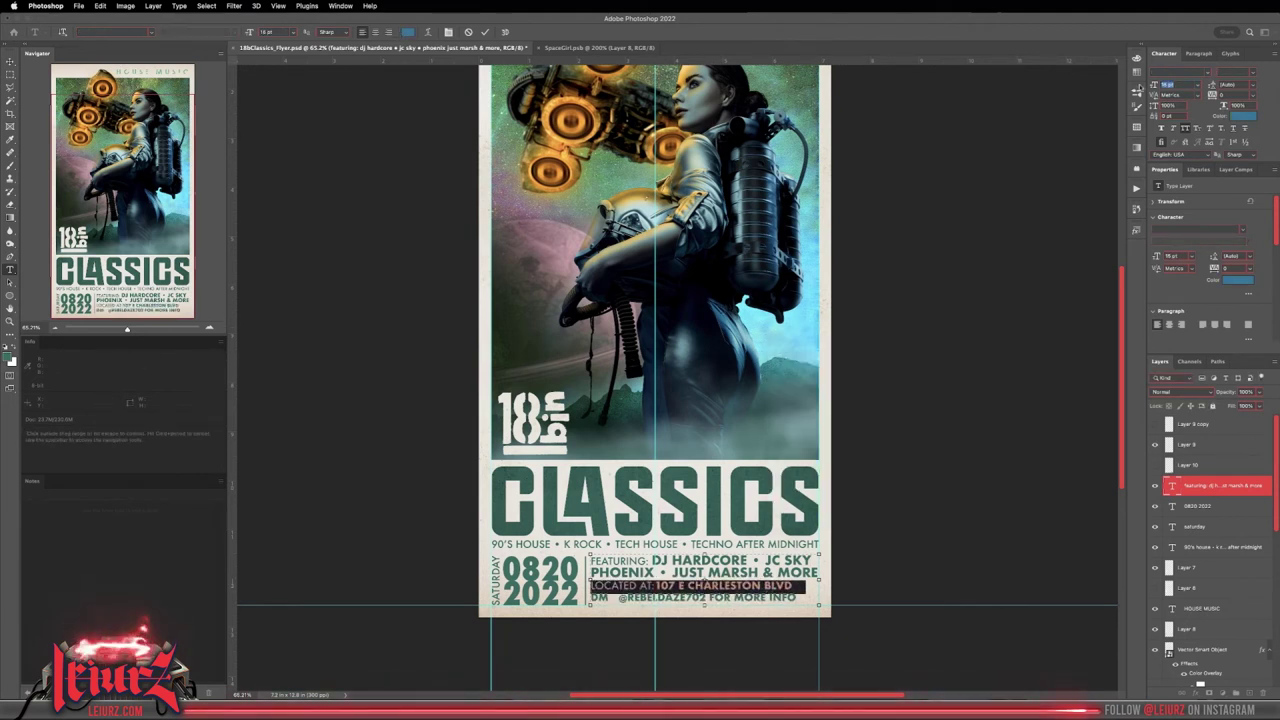
{"action": "key", "text": "ctrl+Return"}
{"action": "key", "text": "ctrl+Return"}
{"action": "key", "text": "v"}
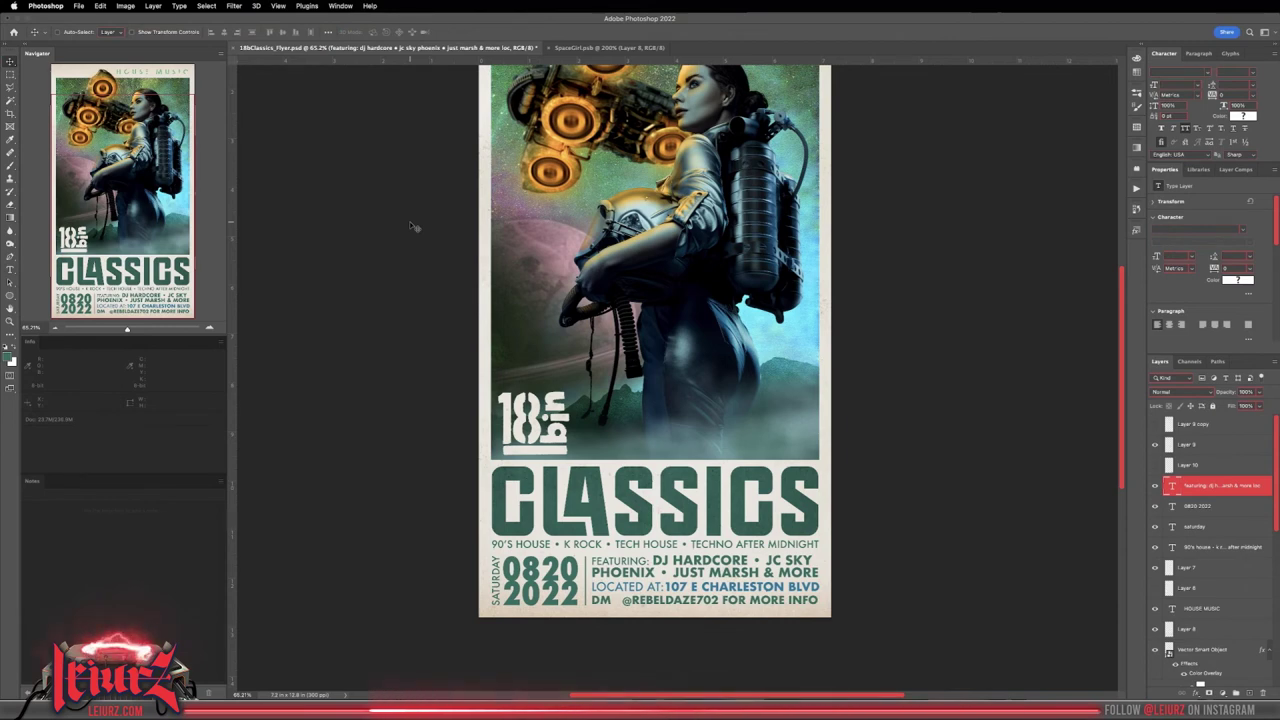
Step: Slightly enlarge the address so it fits on one line
{"action": "key", "text": "t"}
{"action": "left_click_drag", "start_coordinate": [621, 561], "coordinate": [637, 562]}
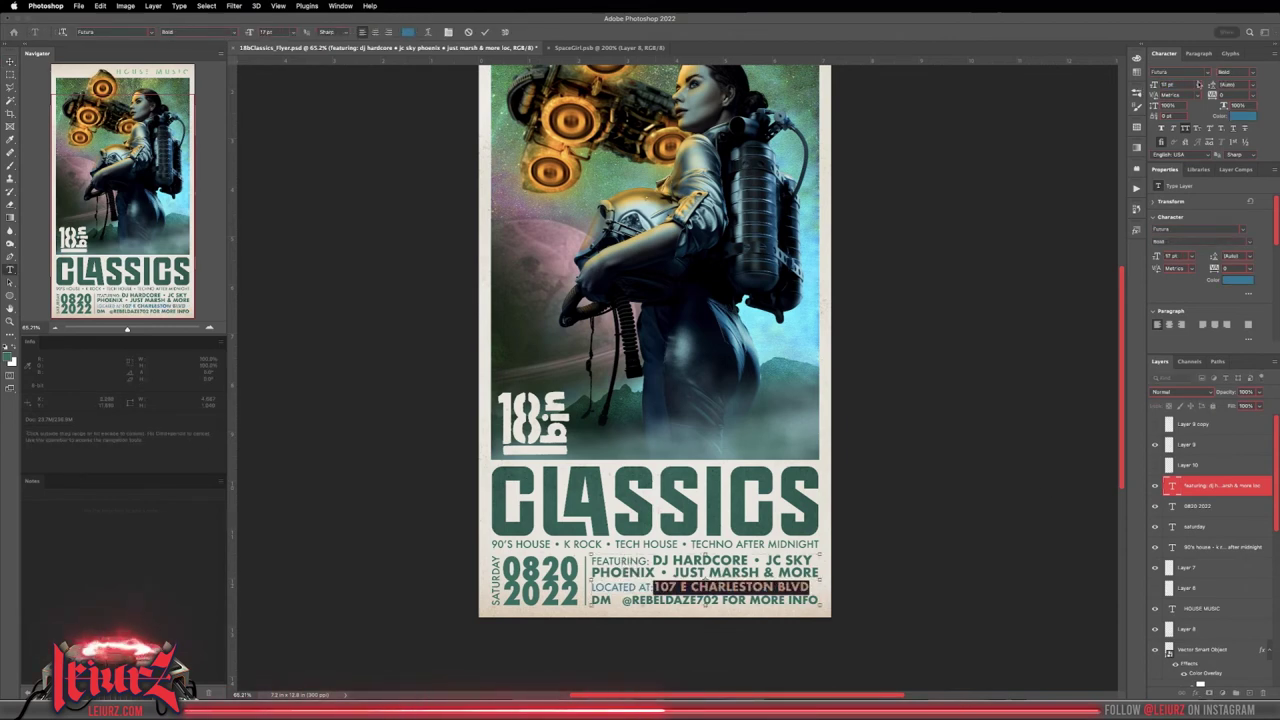
{"action": "left_click_drag", "start_coordinate": [1199, 84], "coordinate": [1202, 84]}
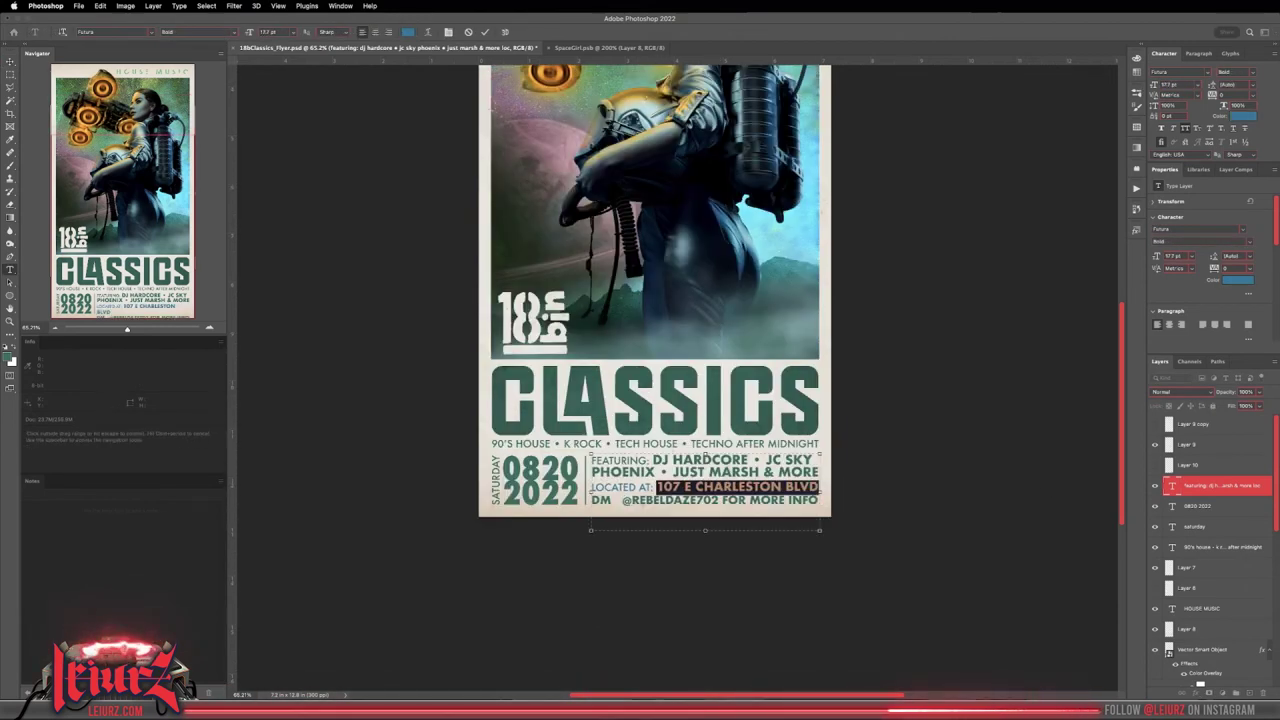
{"action": "key", "text": "ctrl+Return"}
{"action": "key", "text": "v"}
{"action": "scroll", "coordinate": [913, 397], "scroll_direction": "up", "scroll_amount": 5}
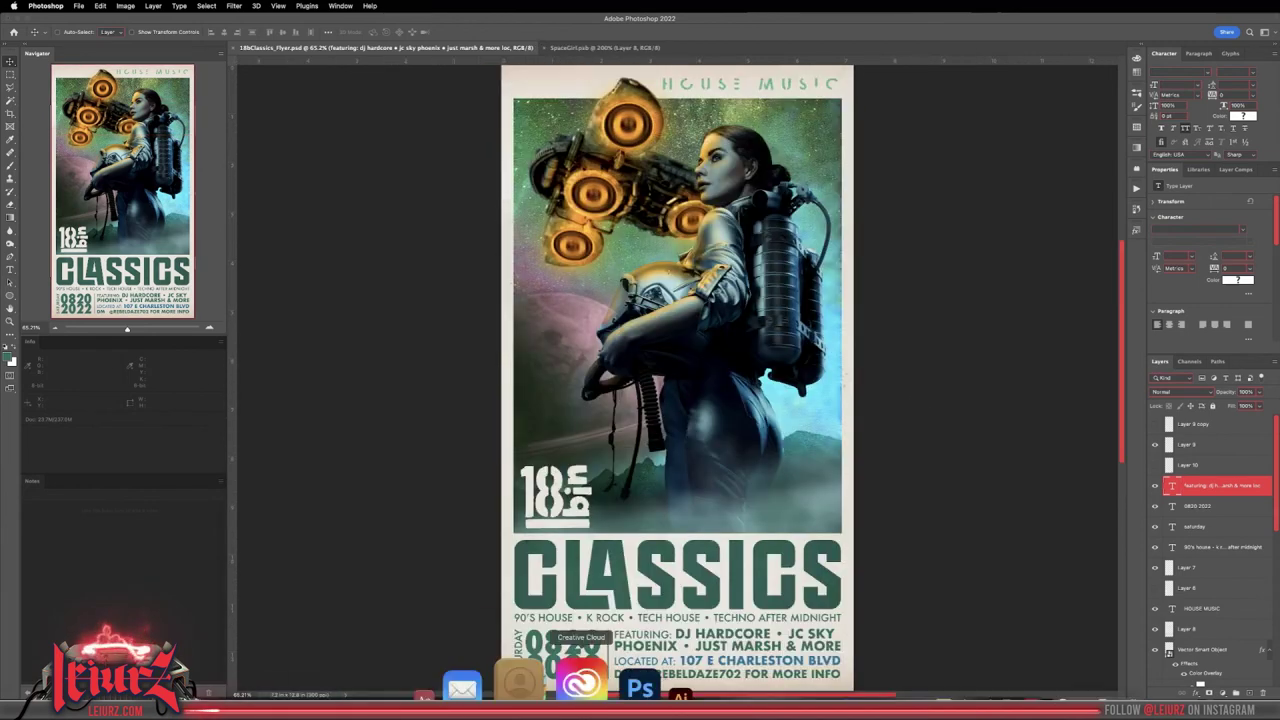
{"action": "left_click_drag", "start_coordinate": [581, 675], "coordinate": [640, 330]}
{"action": "key", "text": "ctrl+plus"}
{"action": "key", "text": "ctrl+plus"}
{"action": "key", "text": "ctrl+plus"}
{"action": "scroll", "coordinate": [634, 331], "scroll_direction": "down", "scroll_amount": 5}
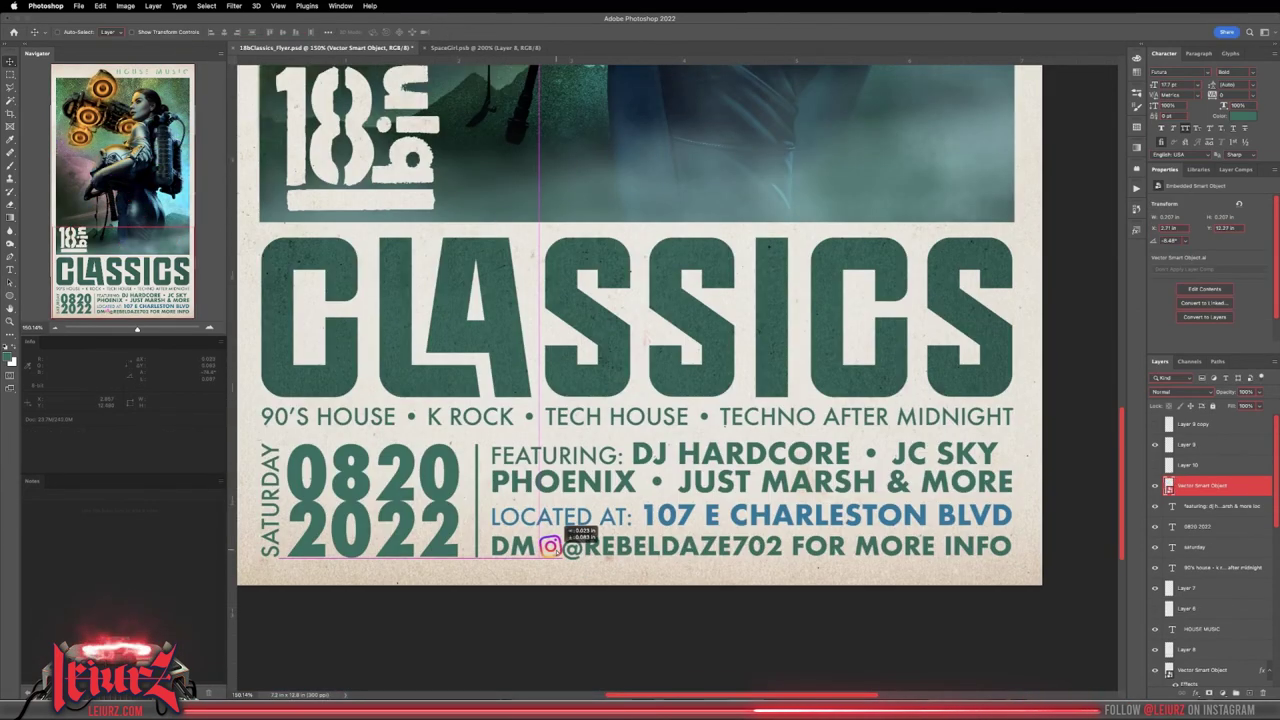
{"action": "key", "text": "Return"}
{"action": "key", "text": "ctrl+0"}
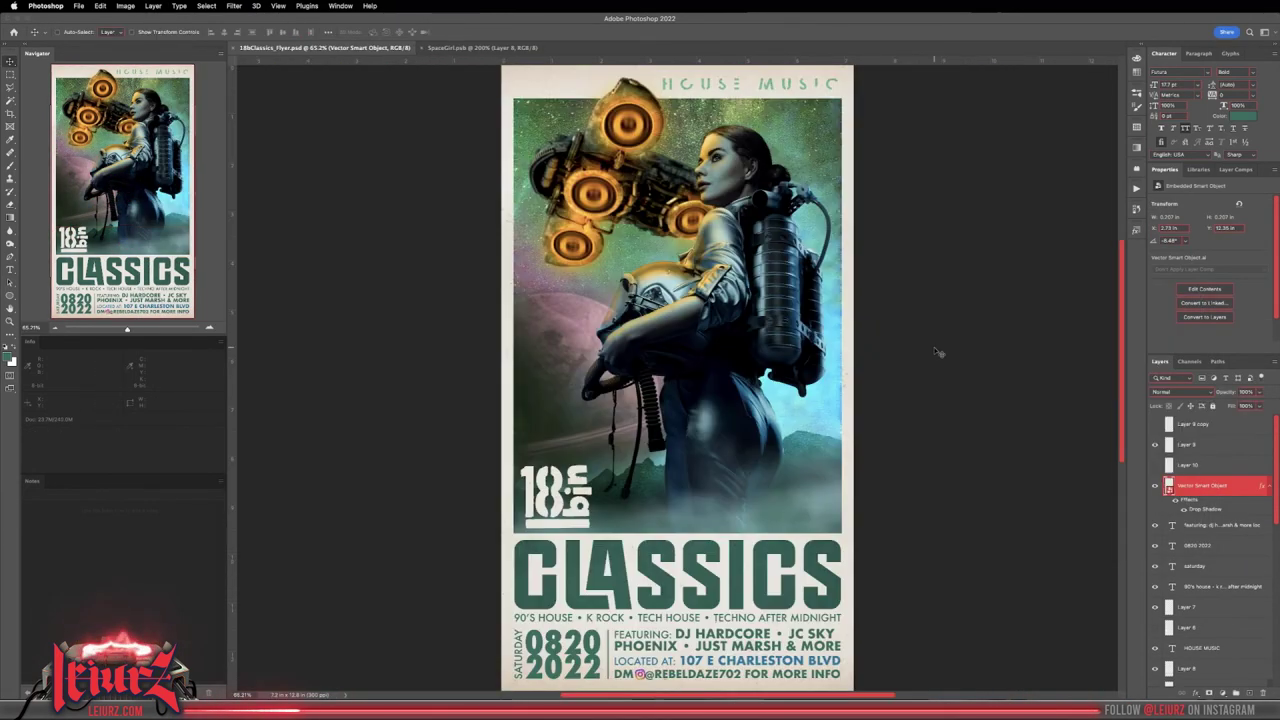